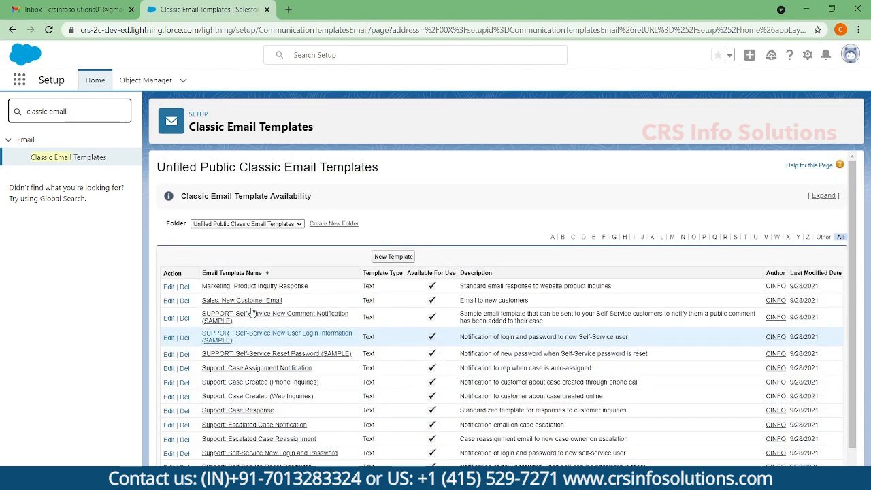
right_click(252, 301)
click(298, 309)
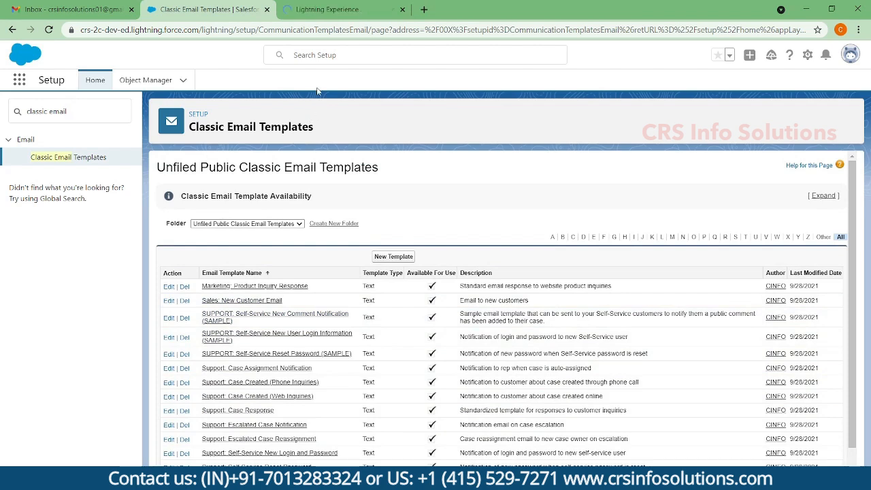
click(334, 9)
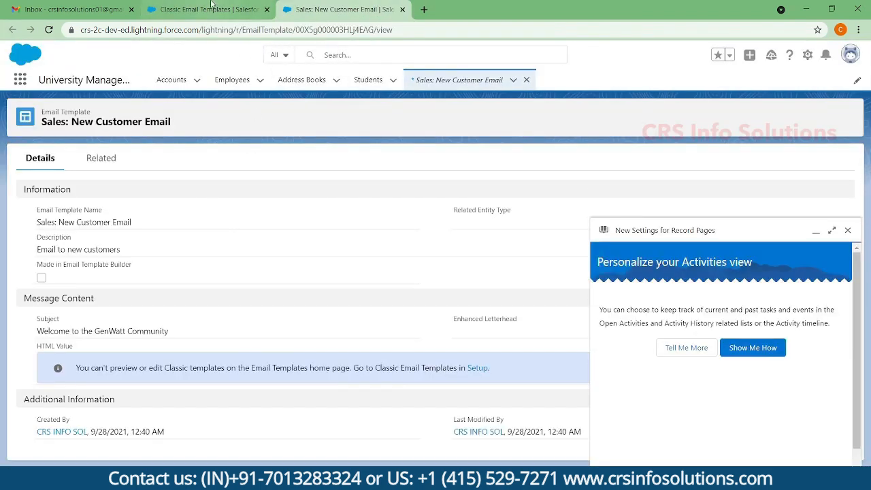
click(202, 12)
Step: Open the Sales: New Customer Email template from the template list and review its folder, name and availability details
click(254, 305)
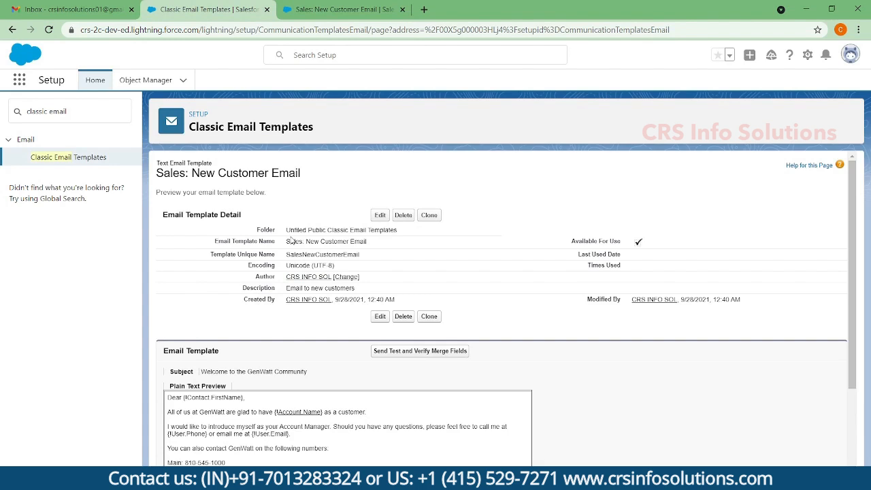
drag(283, 233, 360, 229)
drag(290, 242, 371, 250)
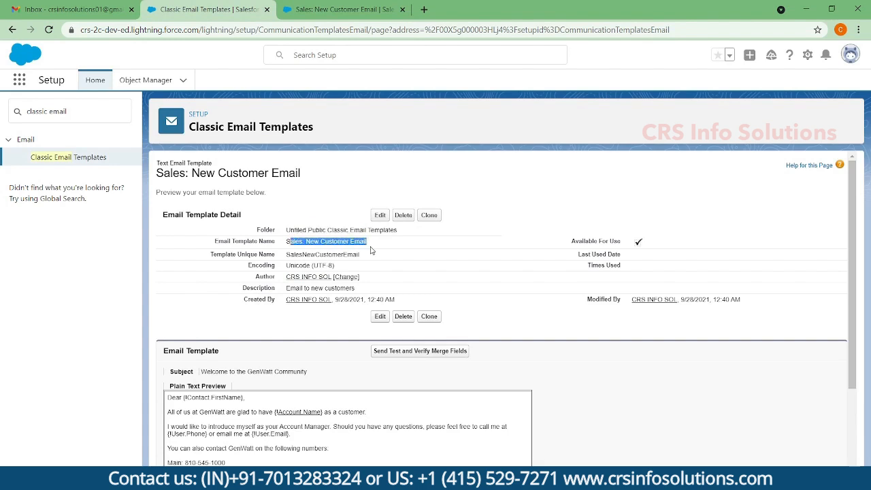
scroll(320, 259, down, 1)
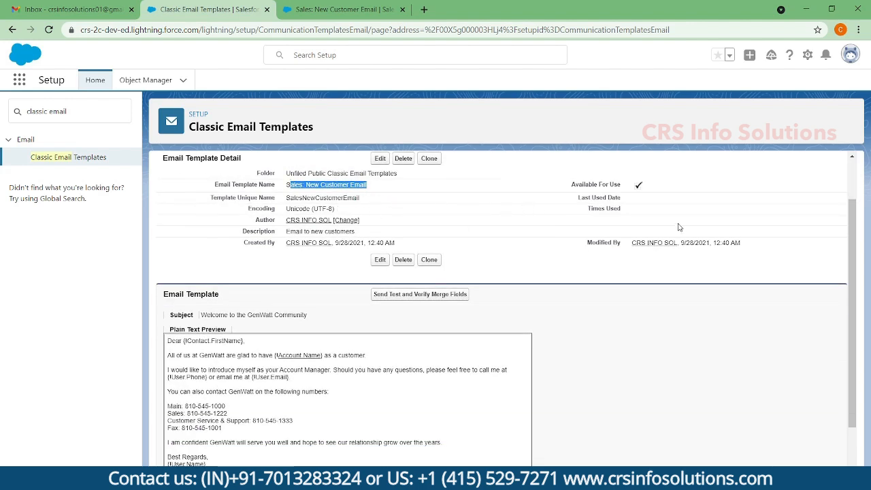
click(631, 183)
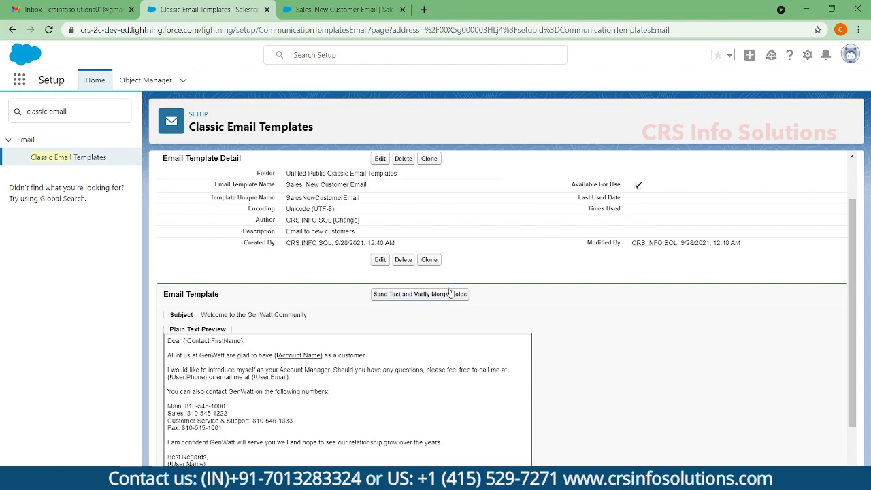
Step: Examine the merge fields used in the greeting and signature of the template's plain text preview
scroll(436, 294, down, 1)
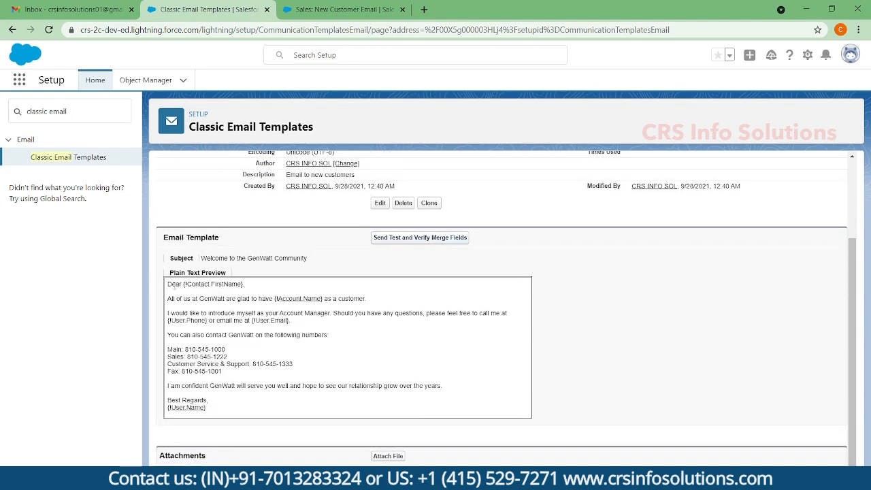
scroll(174, 284, up, 1)
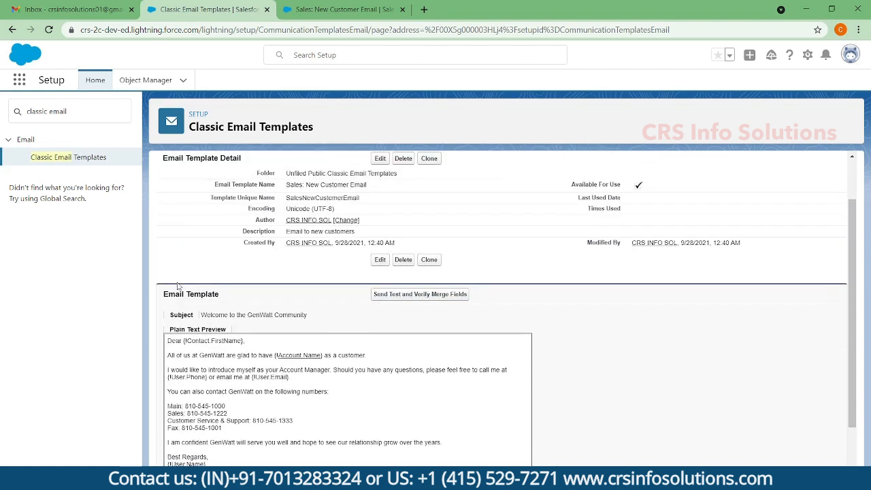
scroll(171, 303, down, 1)
double_click(174, 285)
click(196, 286)
drag(187, 286, 238, 286)
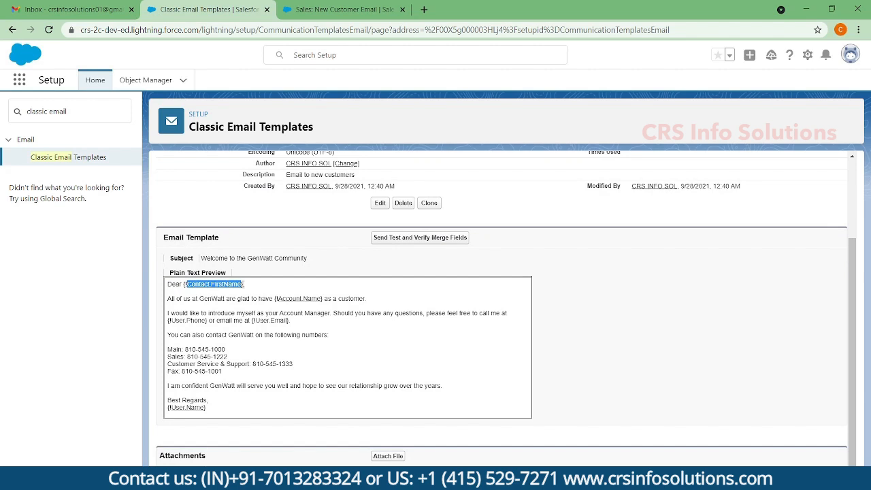
scroll(250, 373, down, 1)
drag(167, 399, 205, 399)
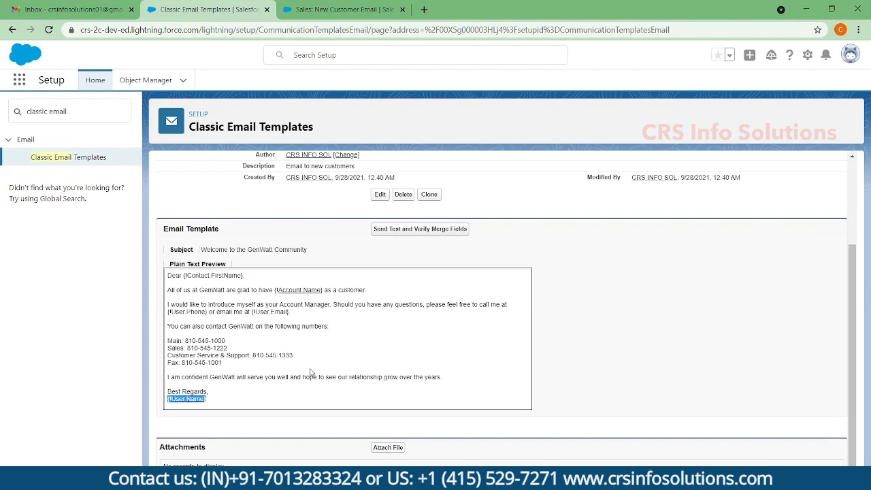
Step: Examine the body text of the plain text preview, including its account name merge field
click(186, 300)
drag(170, 290, 479, 379)
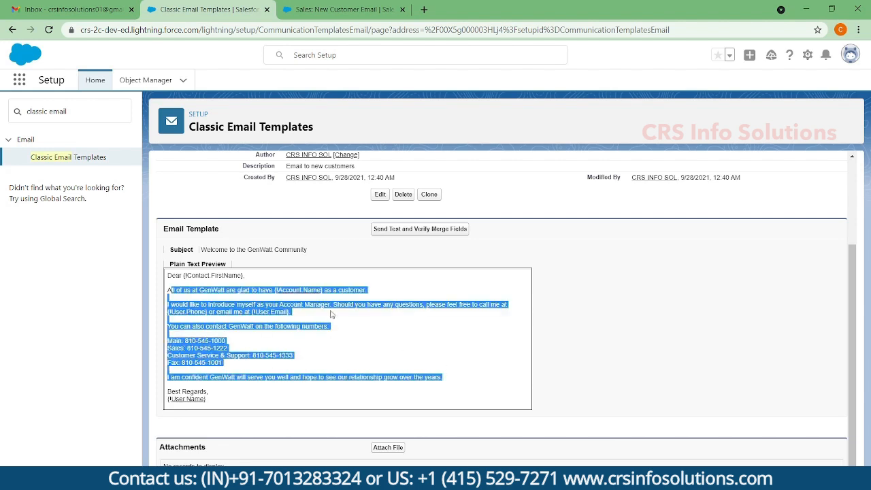
click(307, 294)
drag(277, 290, 321, 292)
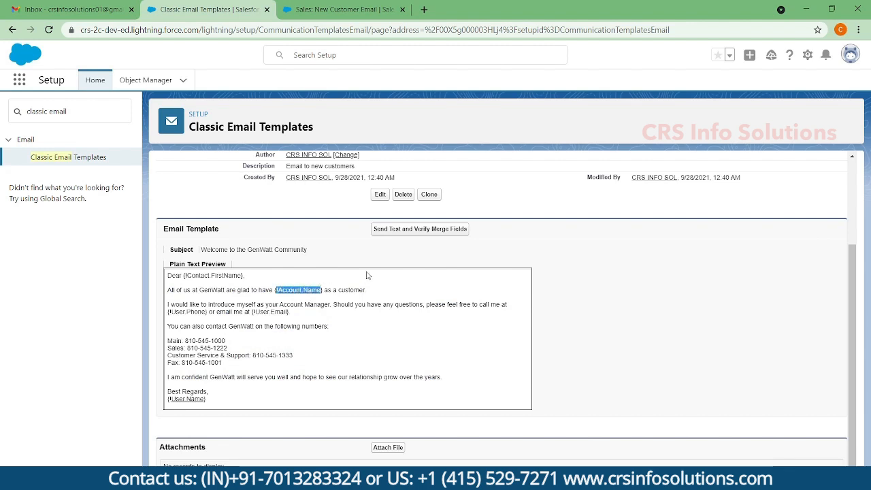
click(197, 321)
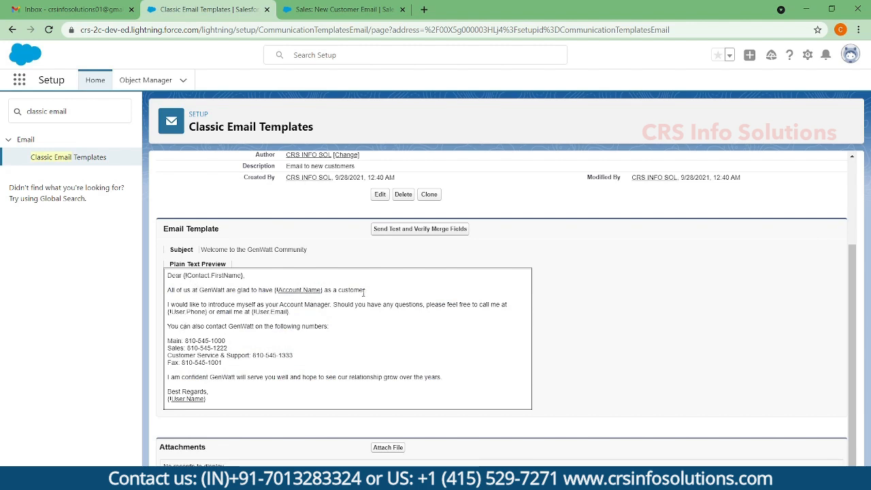
drag(324, 291, 168, 275)
drag(212, 392, 181, 397)
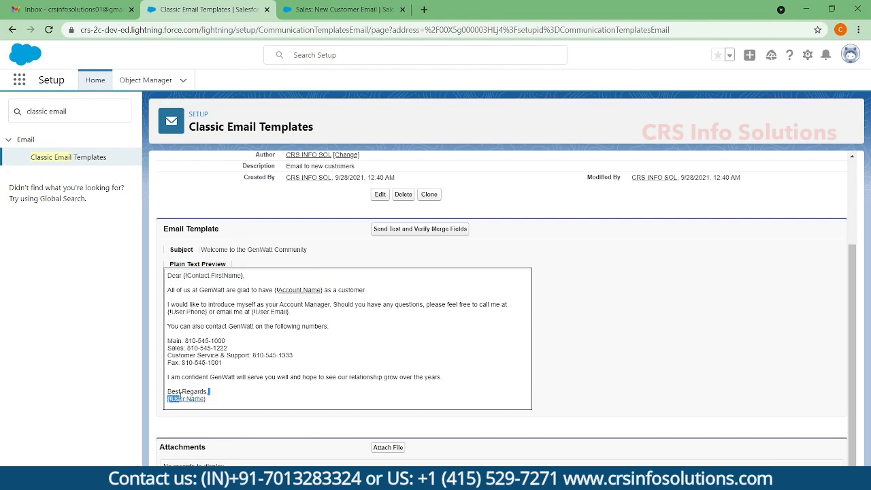
drag(323, 289, 275, 289)
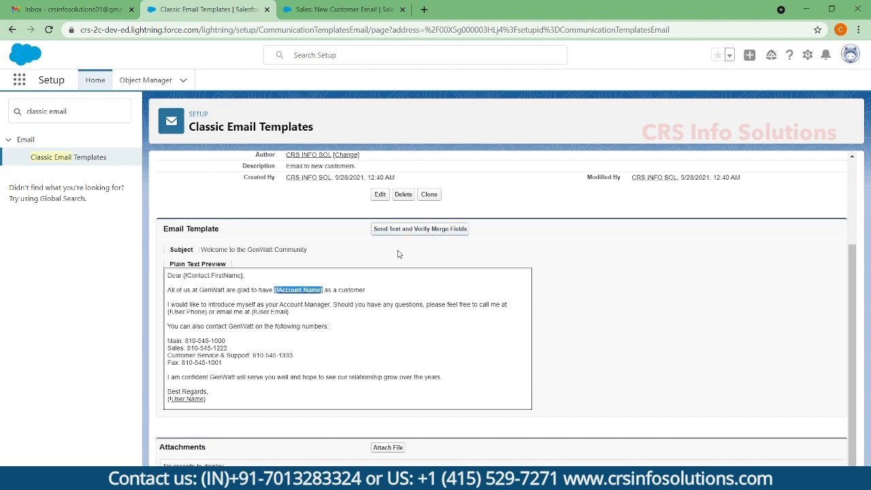
Step: Send a test of the template related to the account Test Account, with the email preview sent to the prefilled address
click(419, 229)
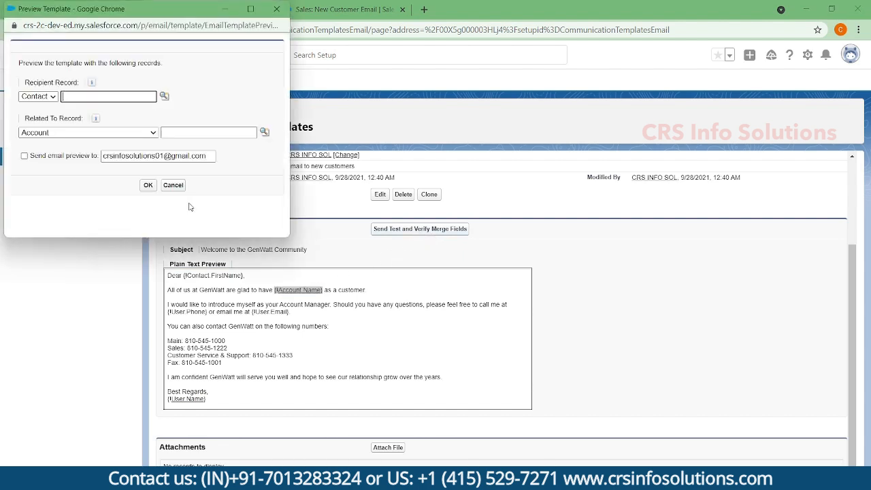
click(210, 133)
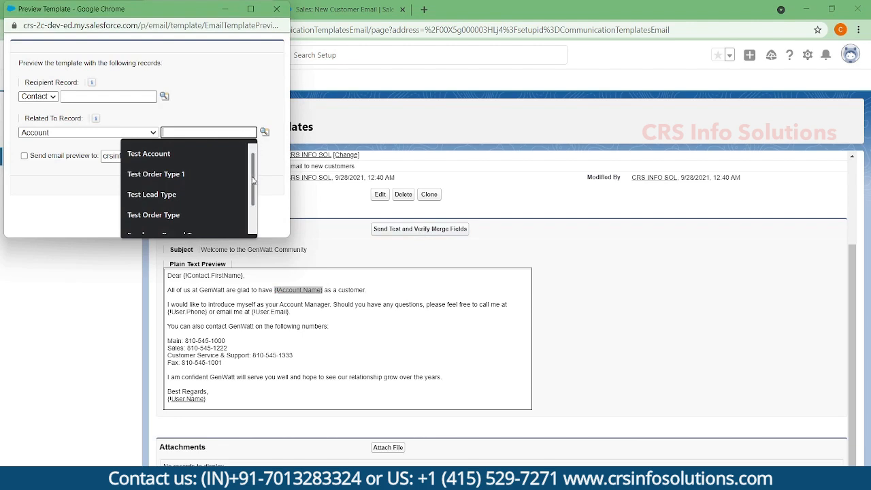
mouse_move(253, 209)
mouse_down()
mouse_move(256, 228)
mouse_move(257, 210)
mouse_up()
click(213, 148)
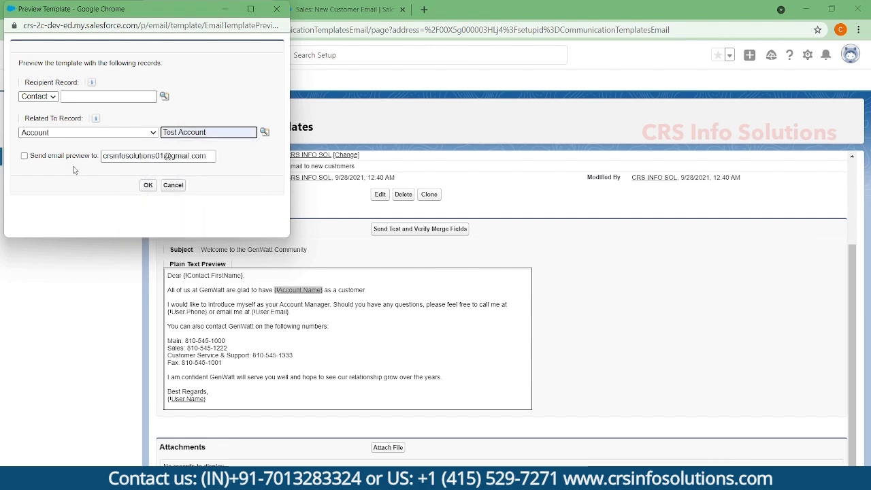
click(23, 158)
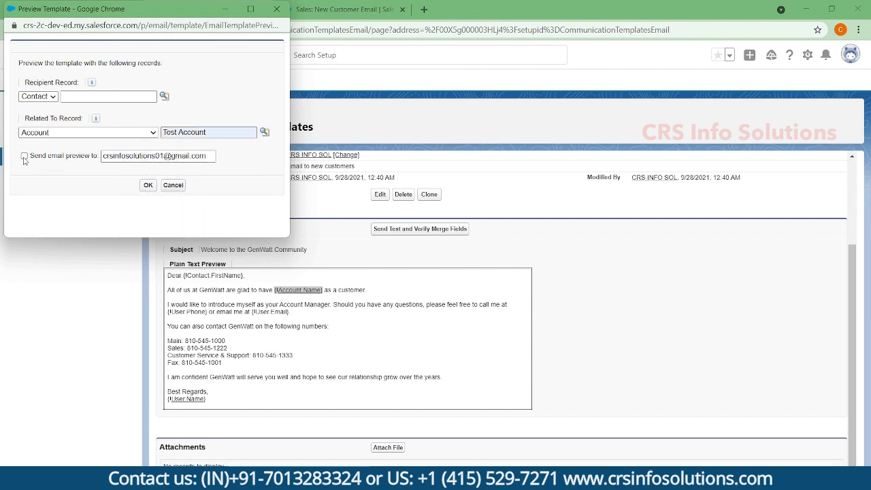
click(23, 156)
click(148, 189)
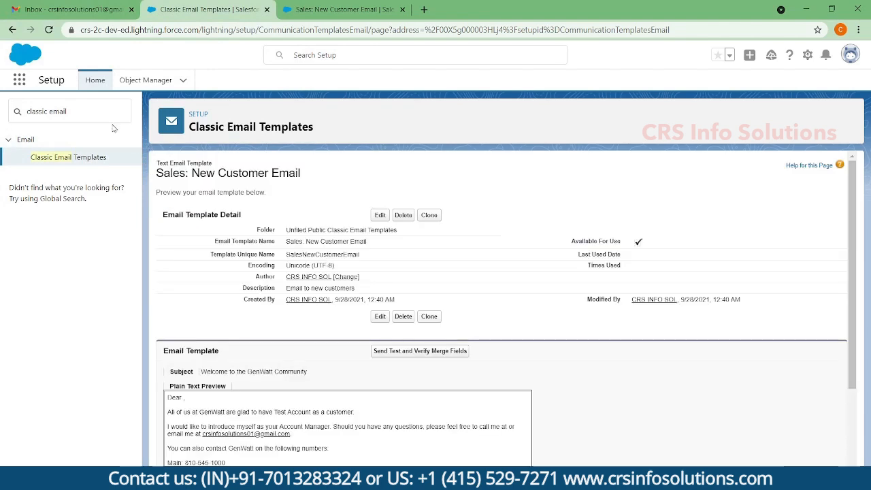
Step: Switch to Gmail and refresh the inbox repeatedly to check for the test email
click(86, 15)
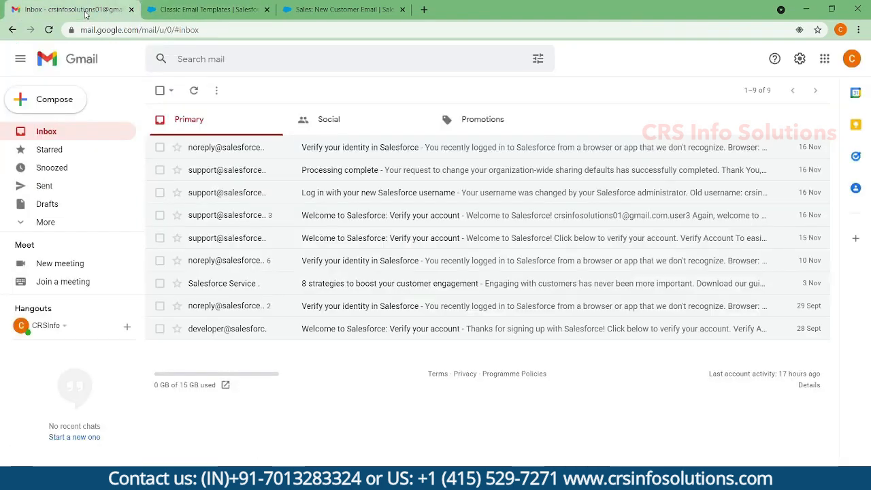
click(193, 92)
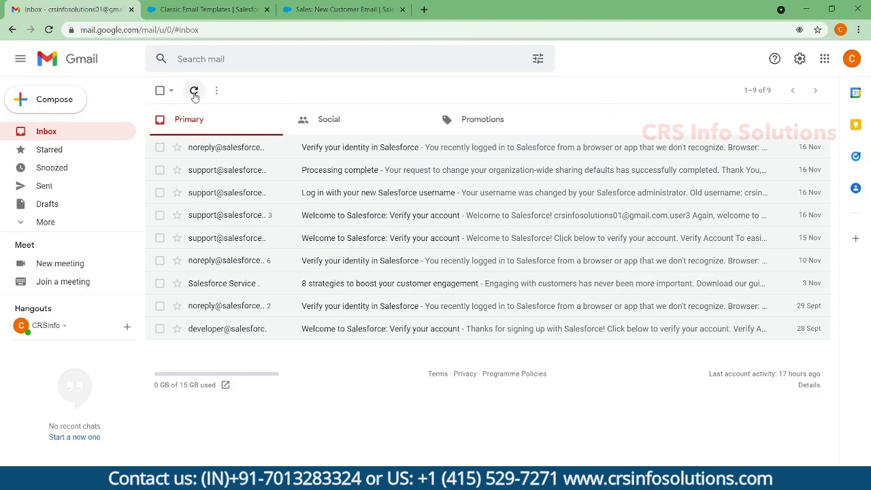
click(194, 94)
click(195, 94)
click(195, 94)
click(194, 95)
click(195, 95)
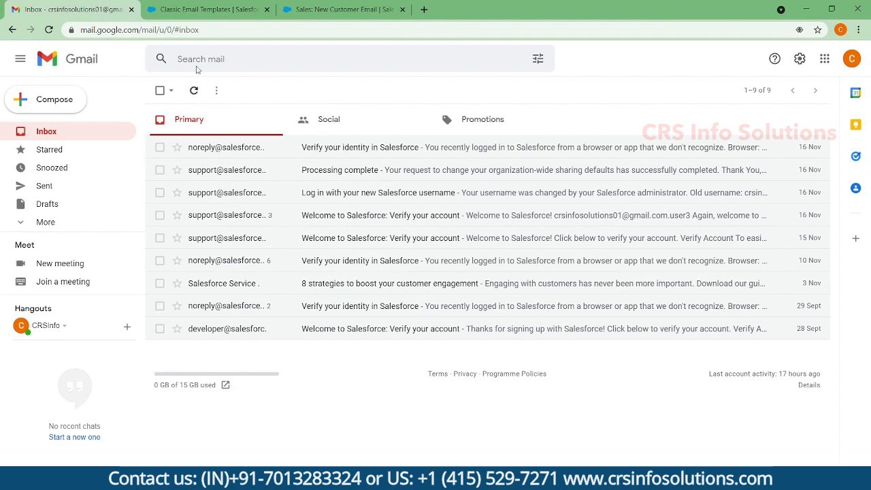
click(206, 11)
click(68, 9)
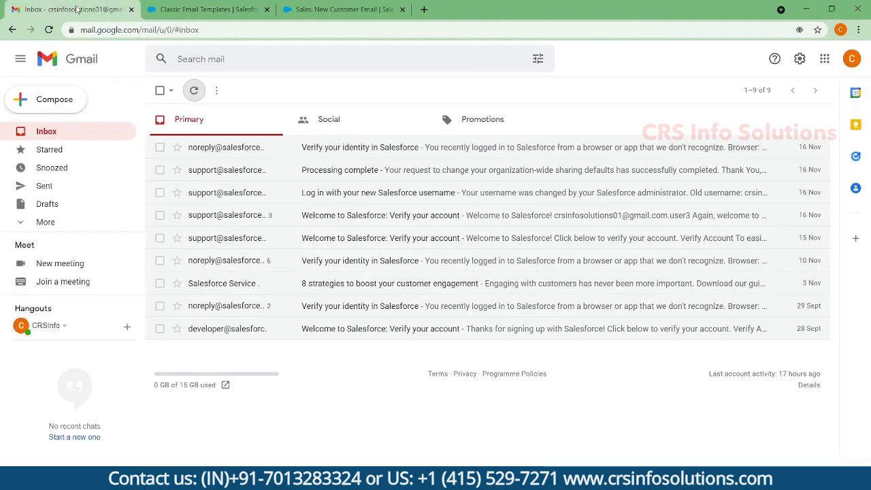
click(194, 93)
click(193, 94)
click(193, 94)
click(192, 94)
click(192, 94)
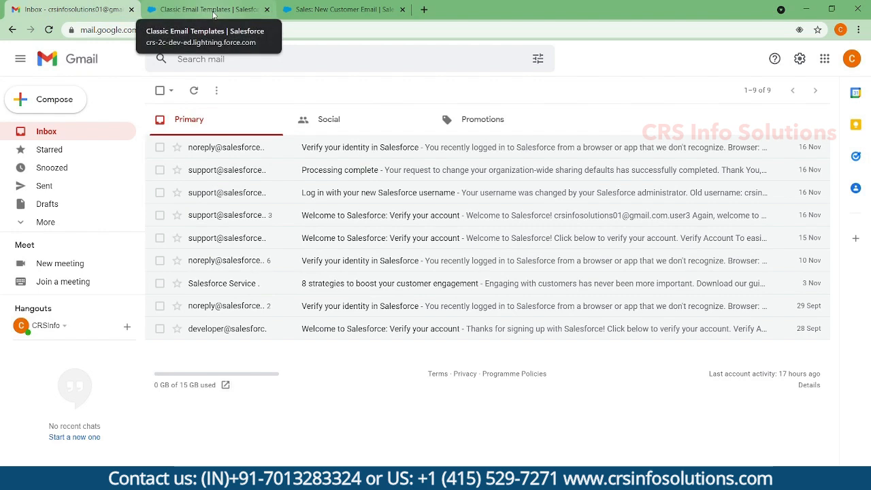
Step: Check the Spam folder for the test email and return to the inbox
click(68, 219)
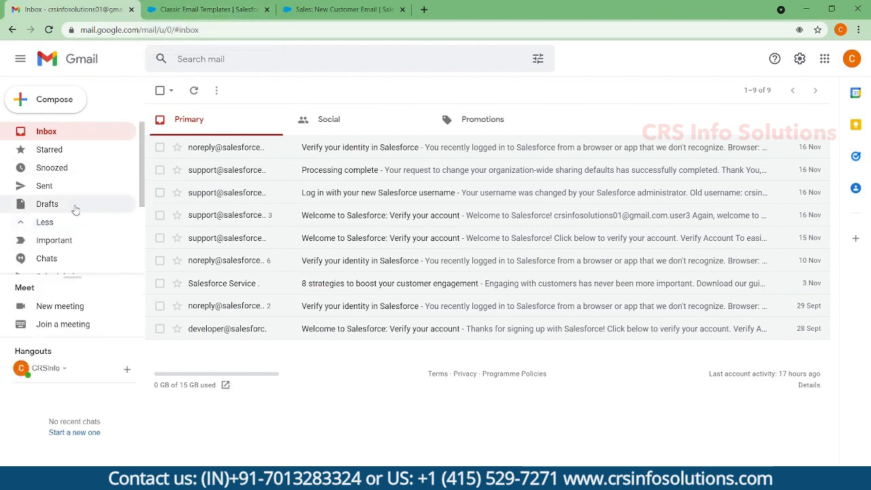
scroll(68, 215, down, 3)
click(66, 204)
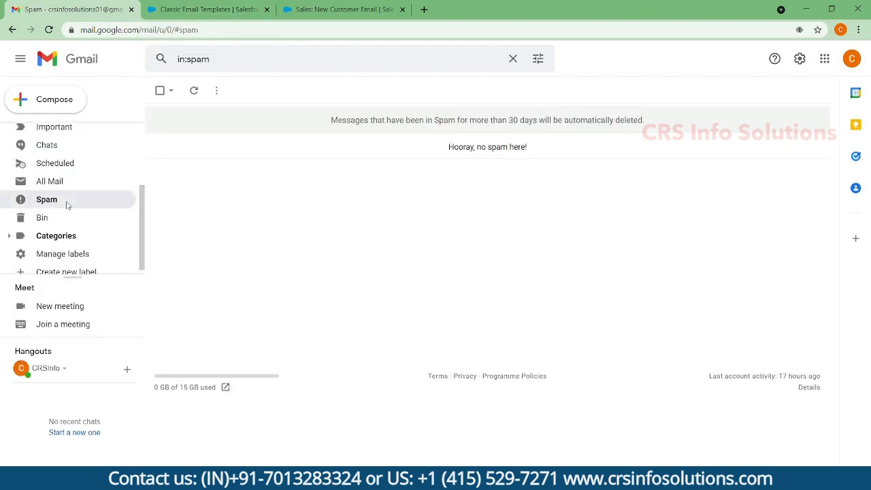
scroll(66, 205, up, 3)
click(68, 132)
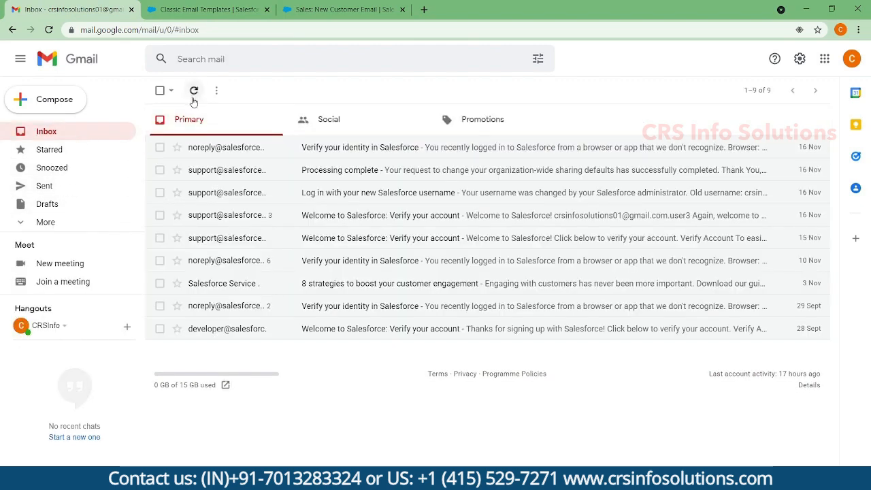
Step: Switch back to Salesforce and send the template test again with the email preview enabled and Test Account as the related account
click(204, 9)
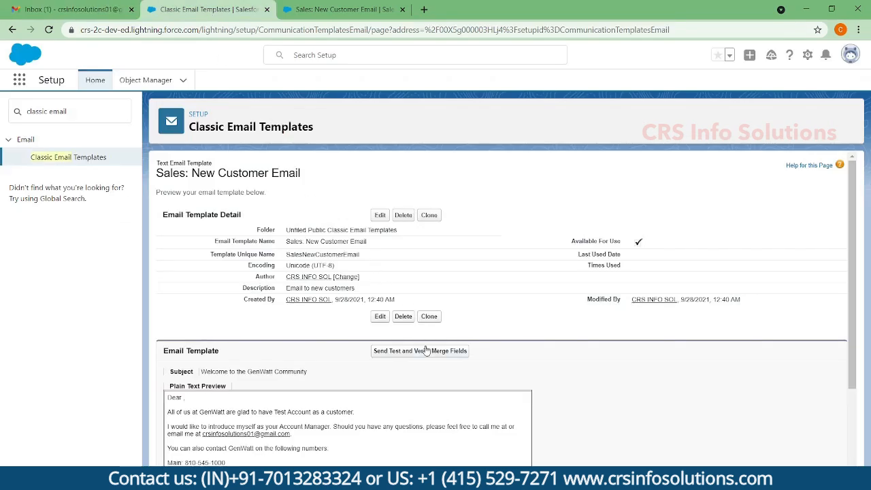
click(426, 351)
click(24, 156)
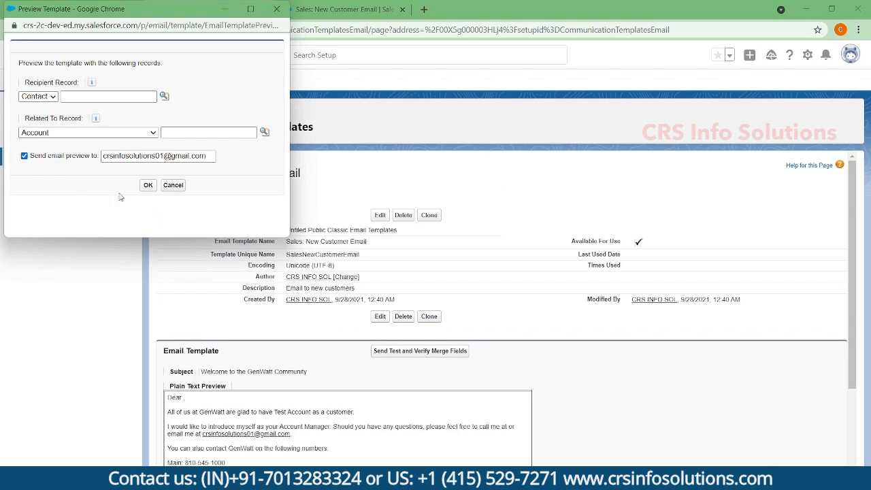
click(179, 132)
click(178, 148)
click(149, 187)
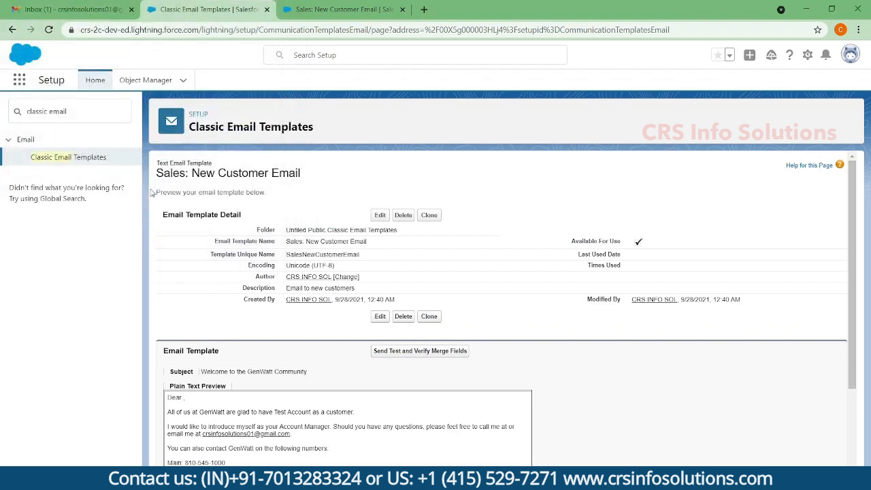
Step: Open the Welcome to the GenWatt Community email in Gmail, examine its merged account name, and return to the Salesforce template
click(72, 9)
click(374, 155)
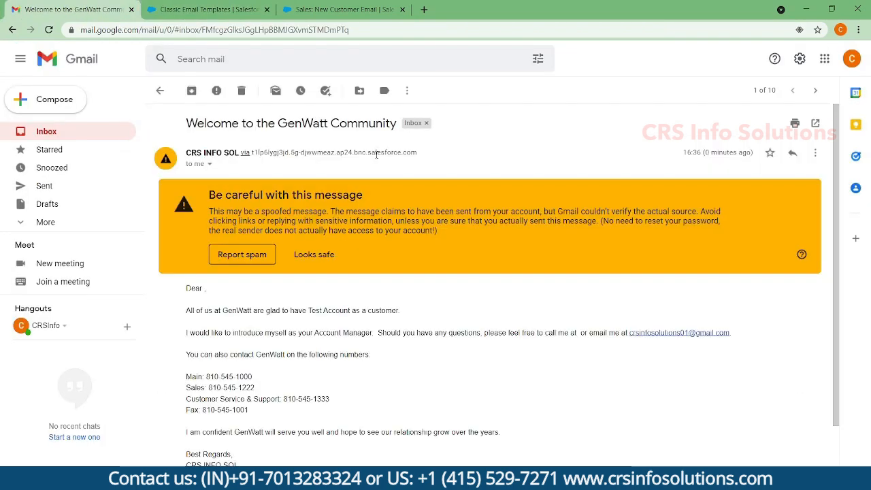
scroll(400, 299, down, 1)
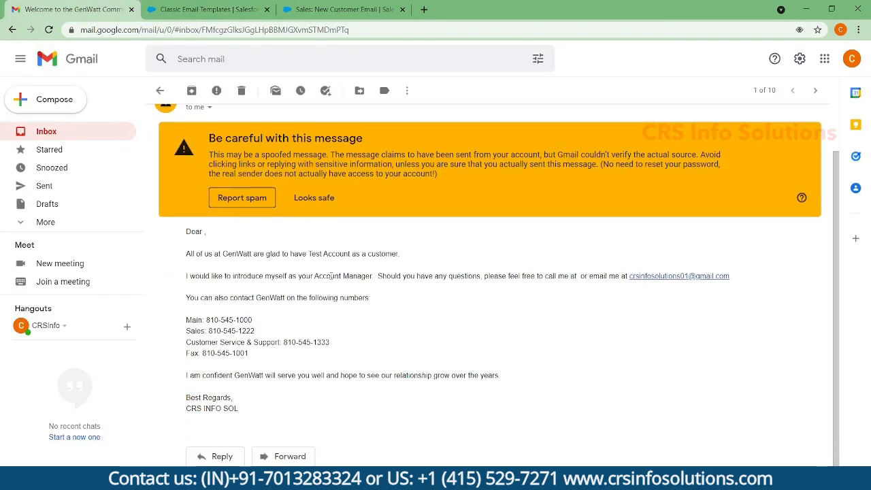
drag(310, 253, 350, 253)
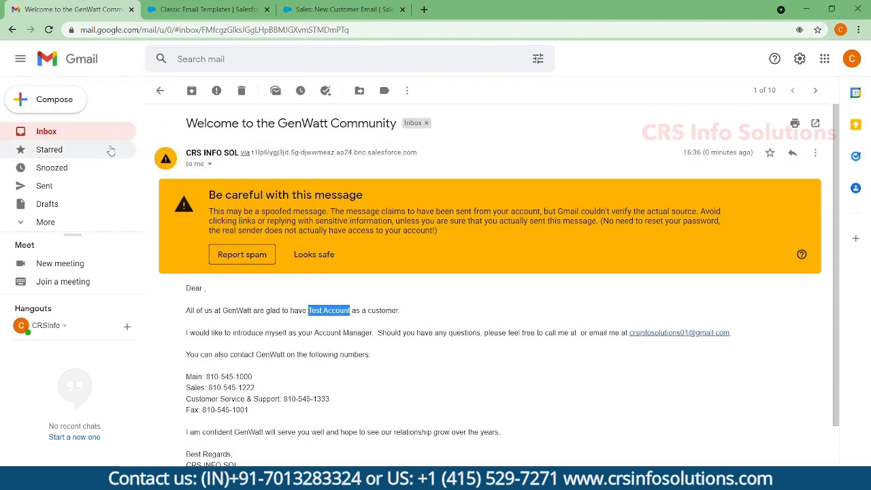
click(117, 134)
click(214, 10)
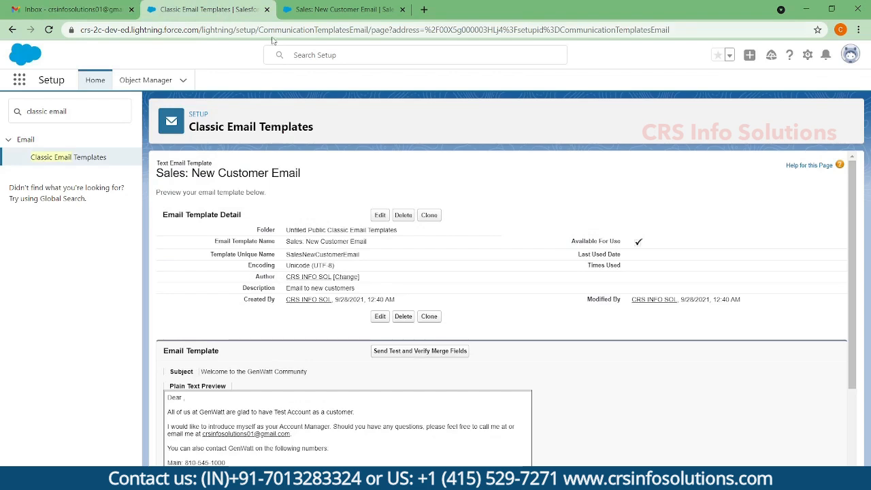
Step: Return to the list of classic email templates and start creating a new template
click(89, 158)
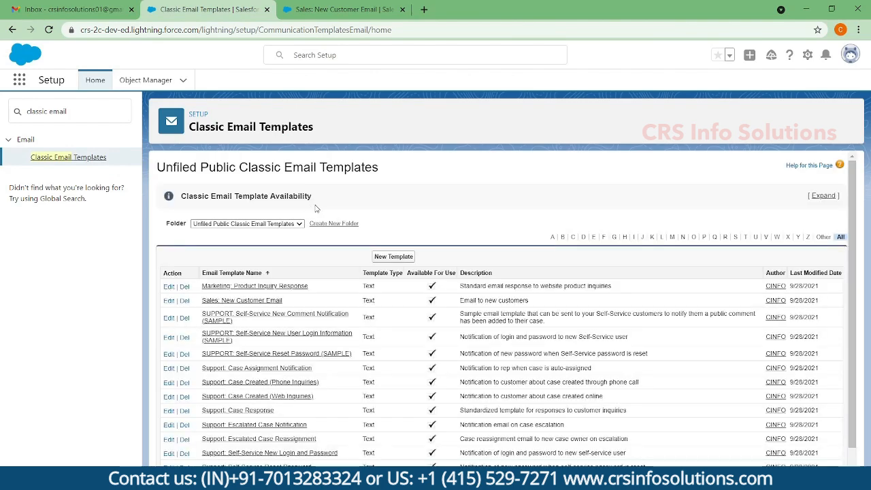
scroll(364, 232, down, 1)
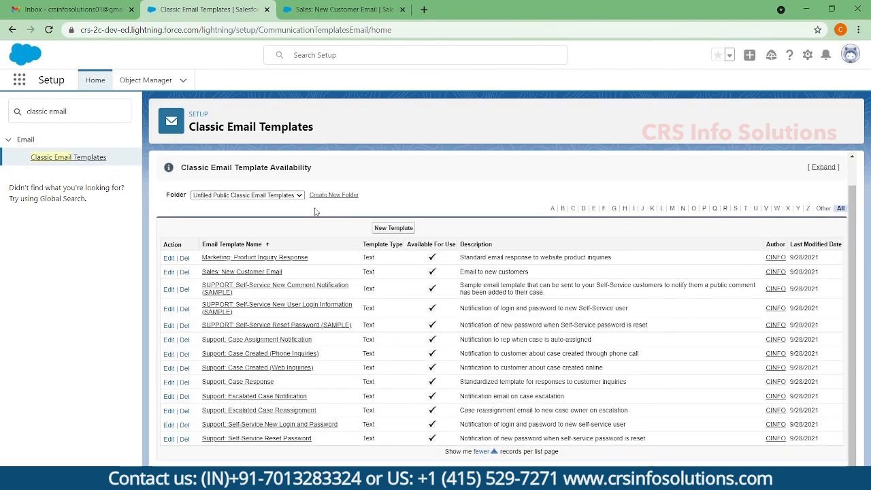
click(393, 230)
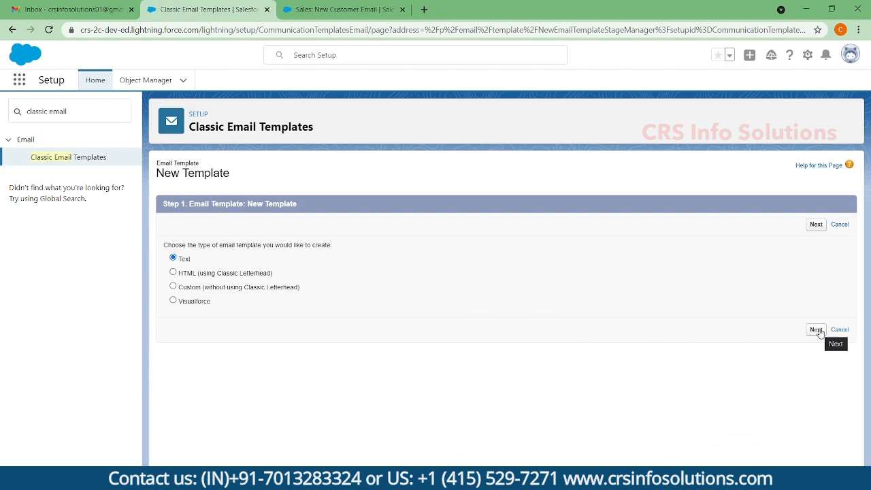
Step: Switch to Gmail, open the Welcome to the GenWatt Community email, and return to the new template in Salesforce
click(109, 12)
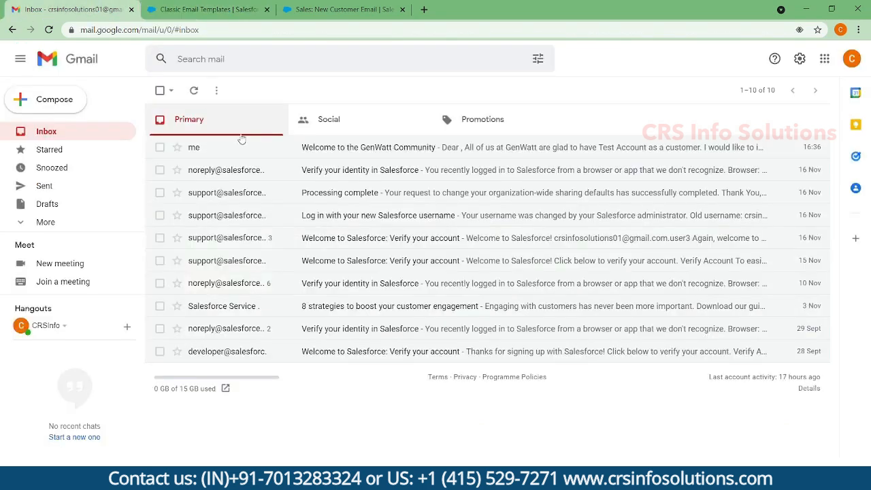
click(360, 146)
click(204, 10)
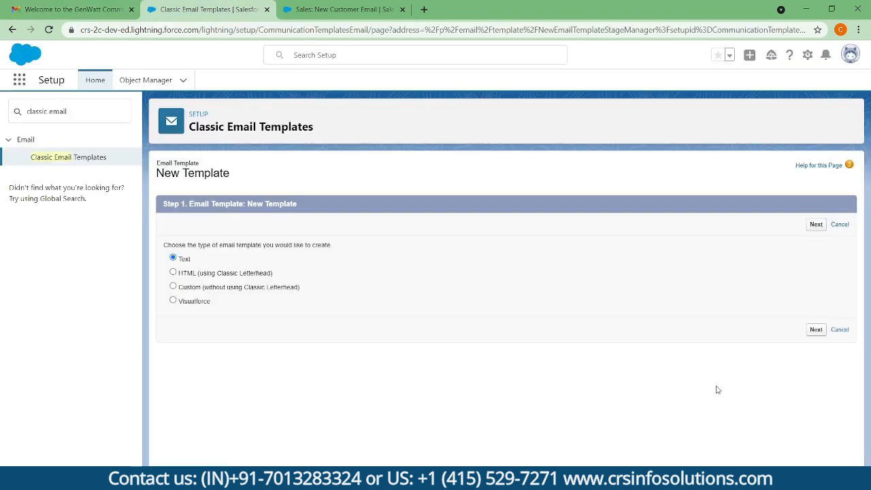
Step: Continue with the Text template type, make the template available for use, and name it Text Use
click(816, 330)
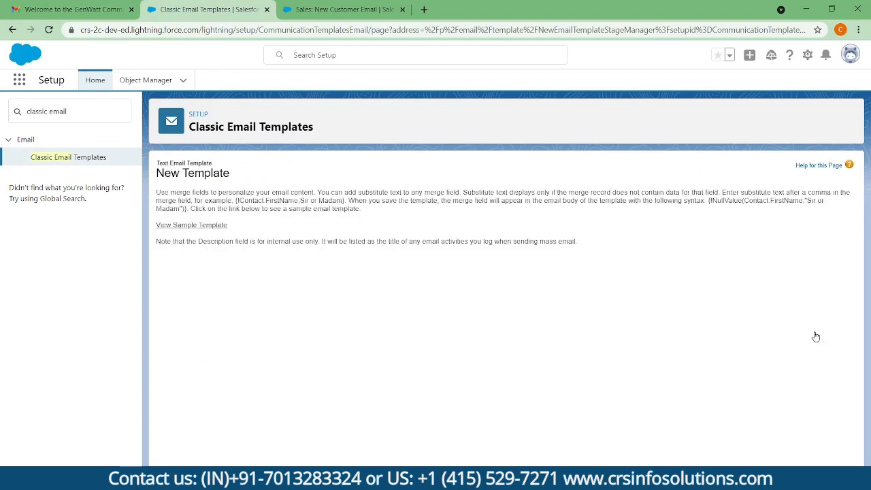
scroll(403, 299, down, 3)
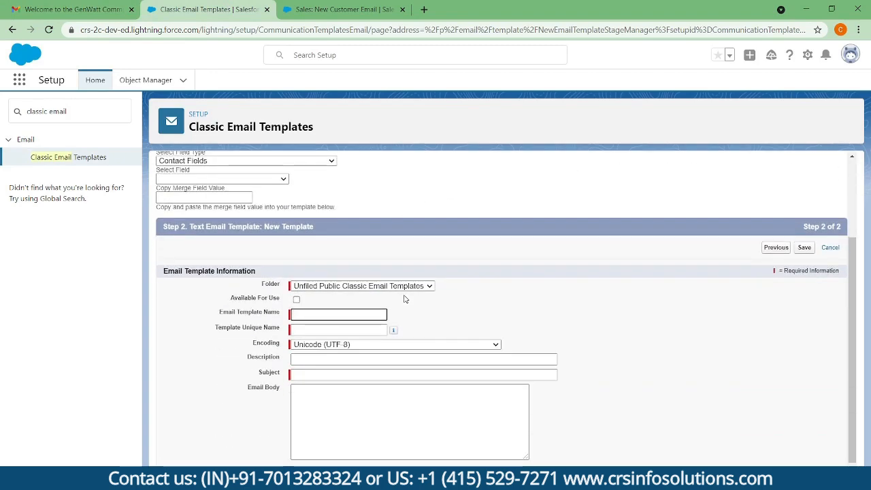
click(297, 287)
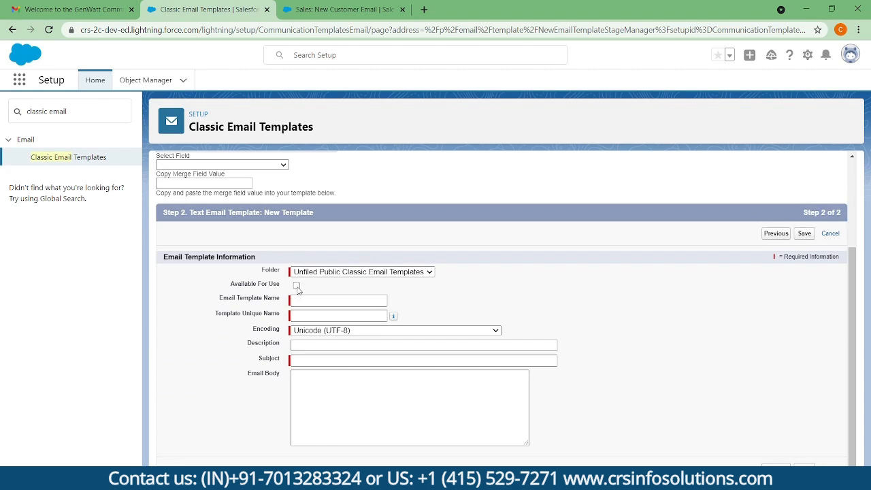
click(307, 302)
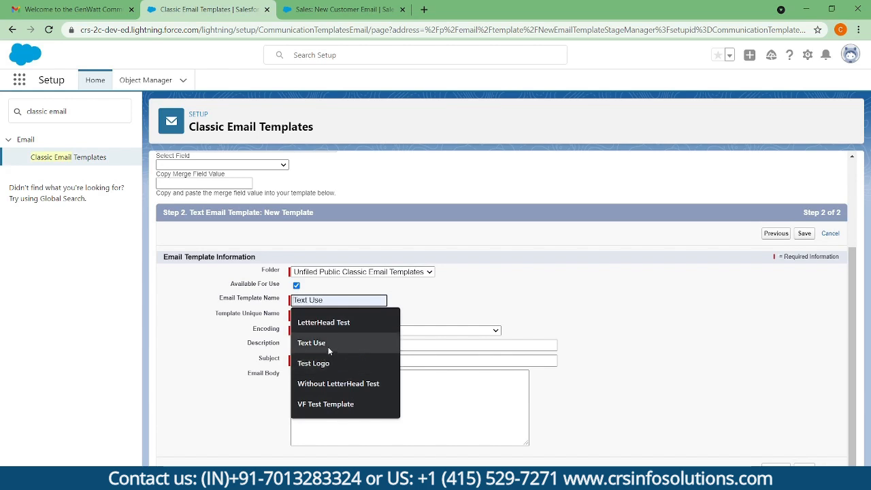
click(439, 299)
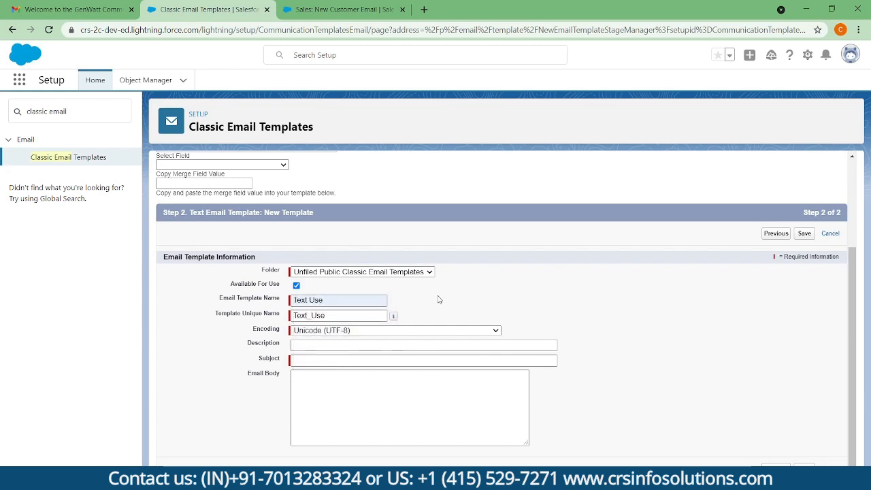
Step: Set the subject to Text Email Template, enter Test as the email body, and save the template
click(343, 360)
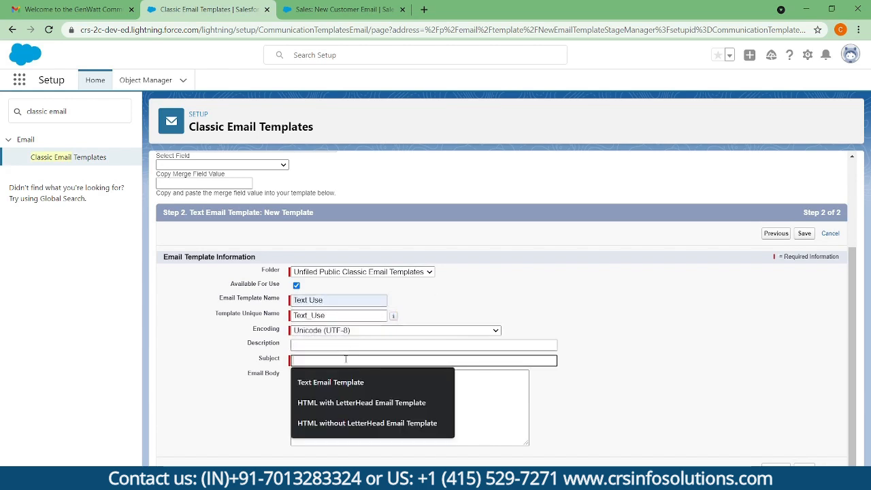
click(343, 381)
click(345, 382)
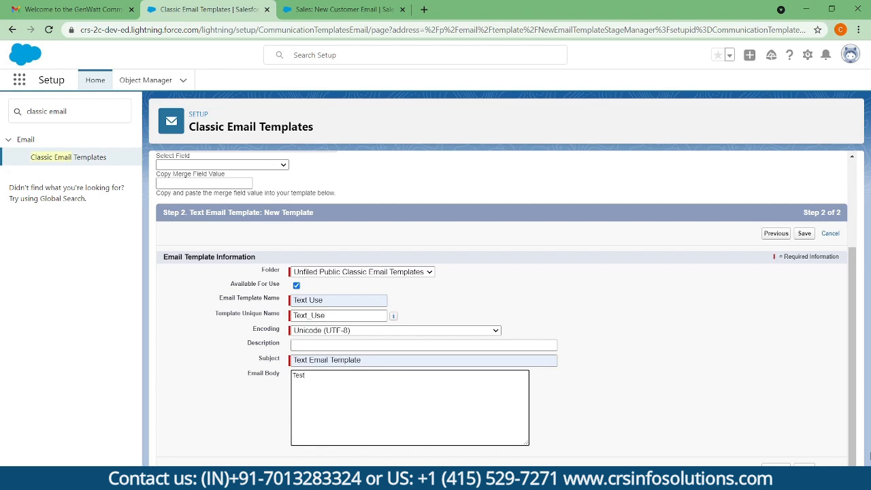
click(804, 465)
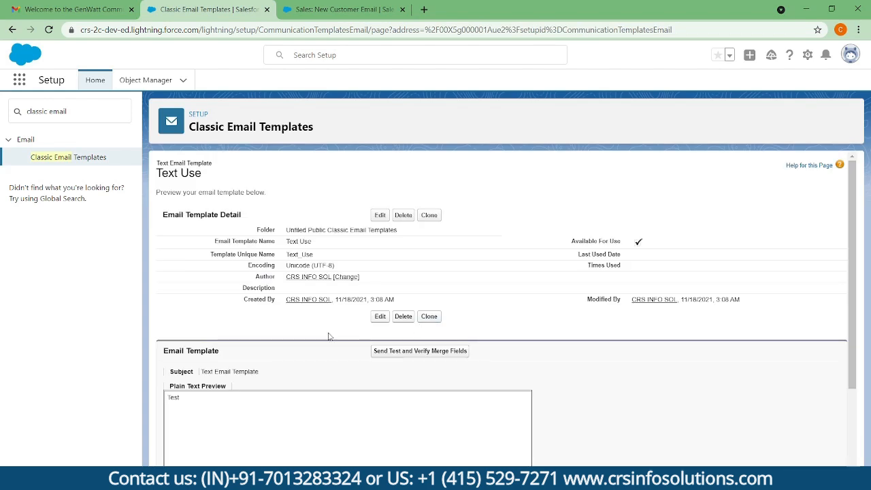
Step: Send a test of the Text Use template with the email preview enabled
scroll(328, 336, down, 1)
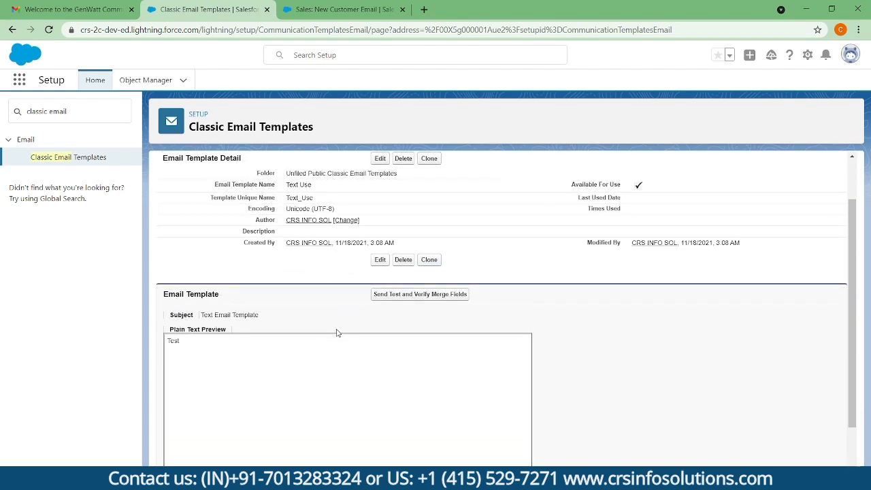
click(402, 298)
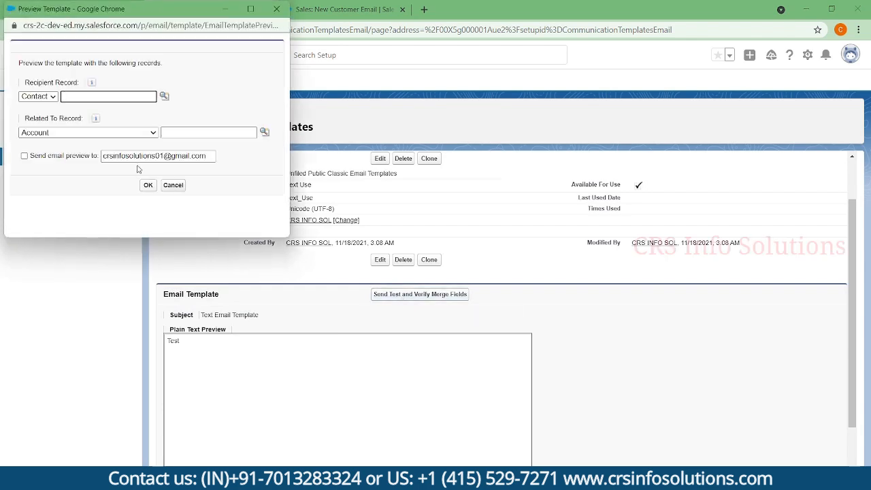
click(25, 155)
click(149, 191)
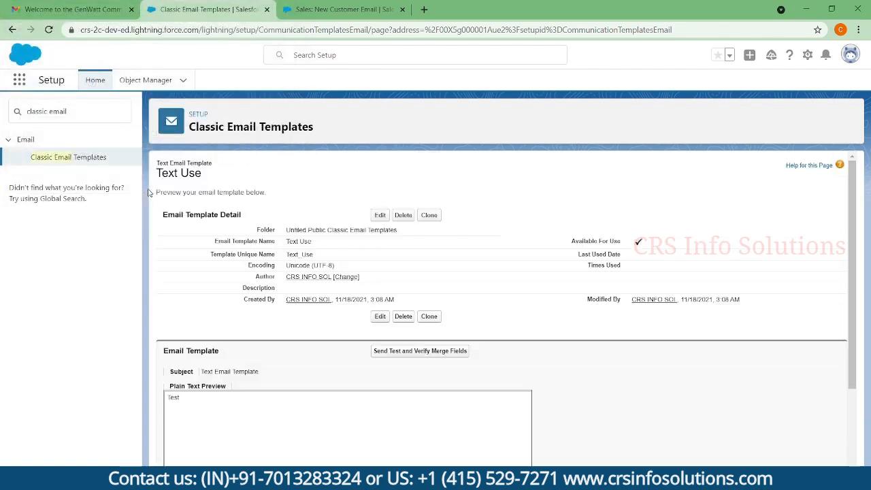
click(413, 357)
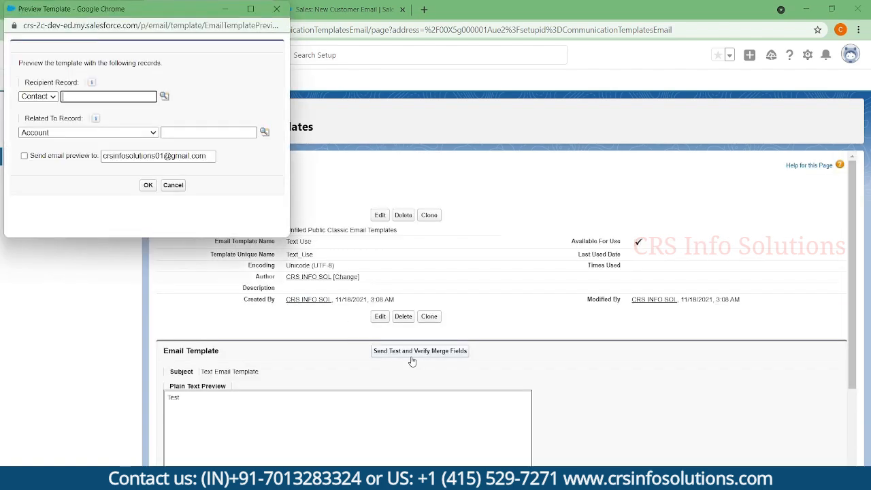
click(275, 10)
Step: Switch to Gmail, check the newest inbox message for the Text Use test, and return to the inbox
click(63, 9)
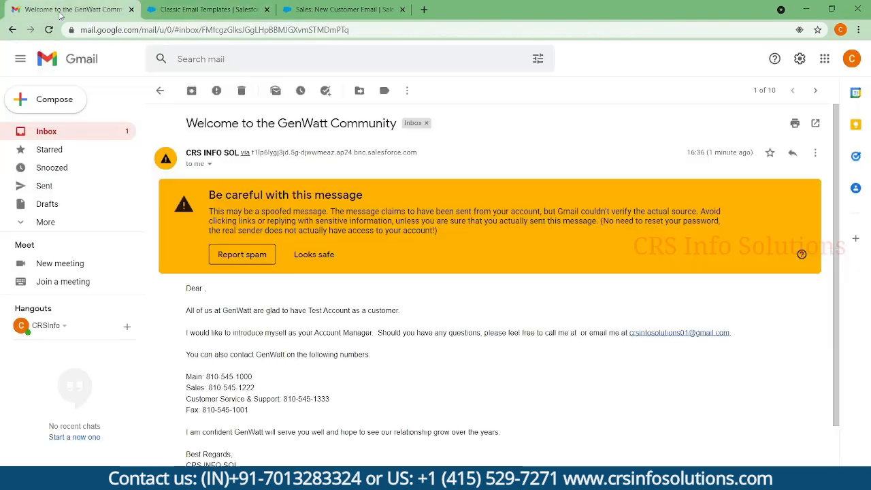
click(93, 131)
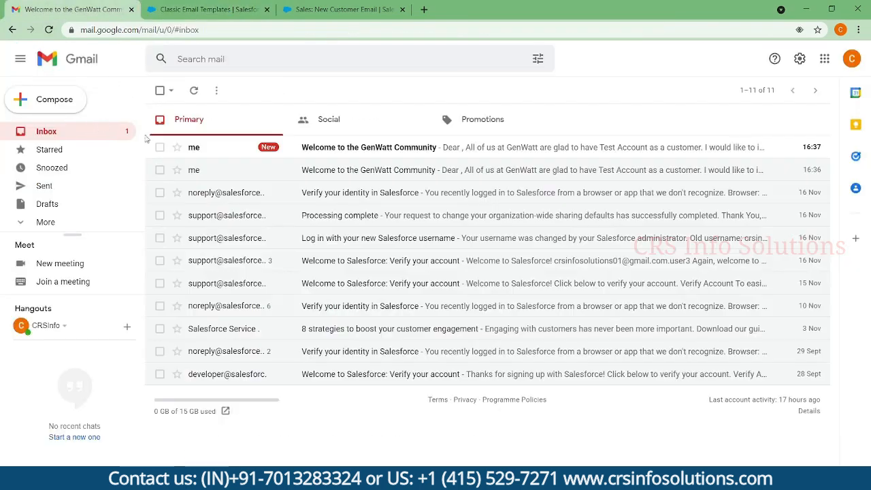
click(467, 157)
click(160, 90)
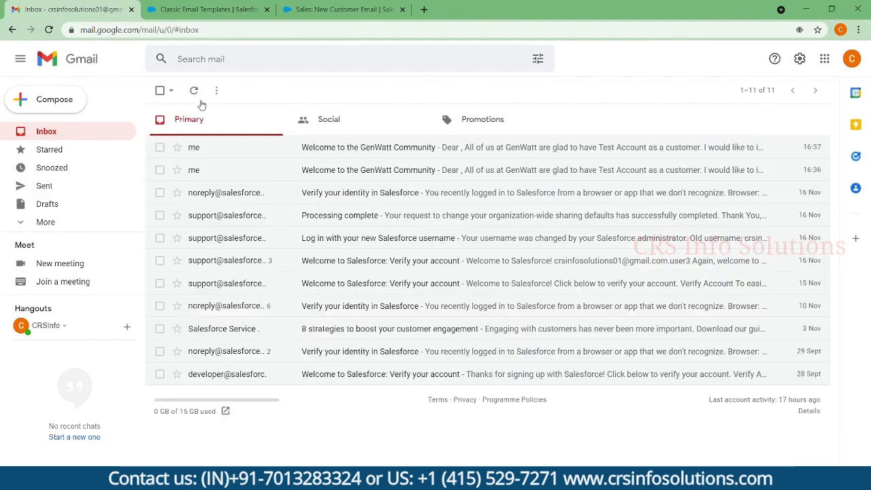
Step: Switch back to Salesforce and send the Text Use template test again with the email preview enabled
click(217, 11)
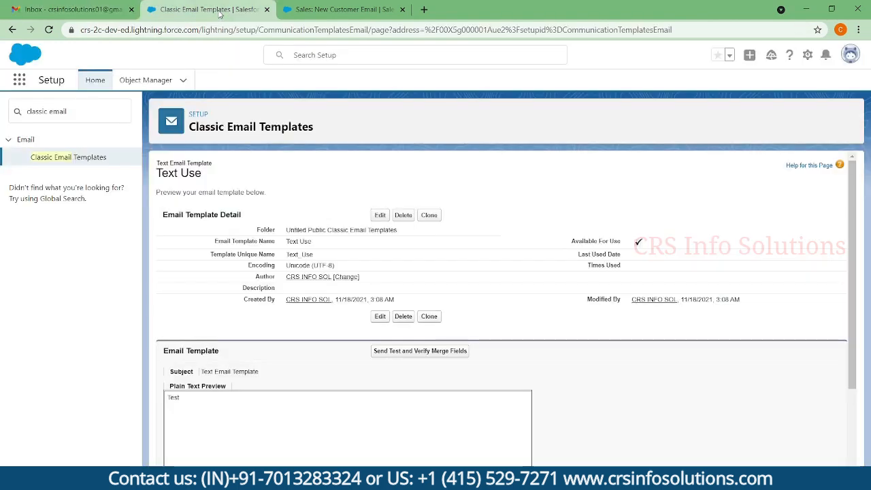
click(418, 350)
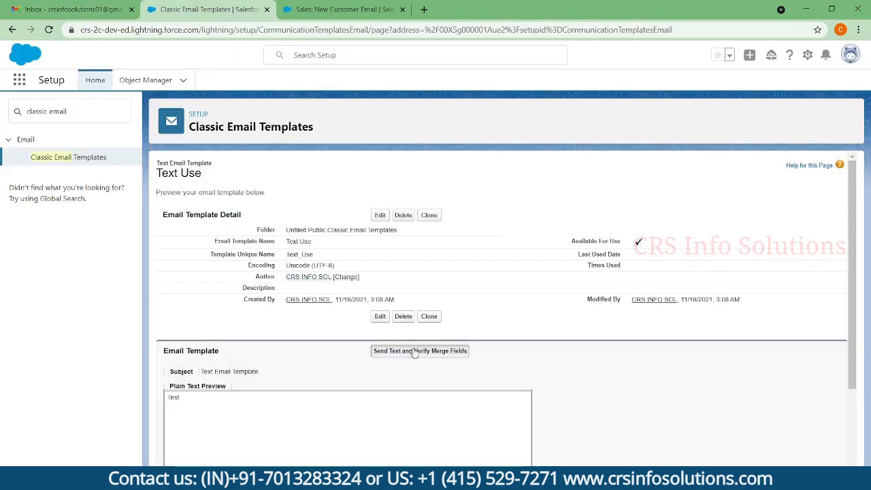
click(24, 156)
click(193, 132)
click(167, 160)
click(147, 186)
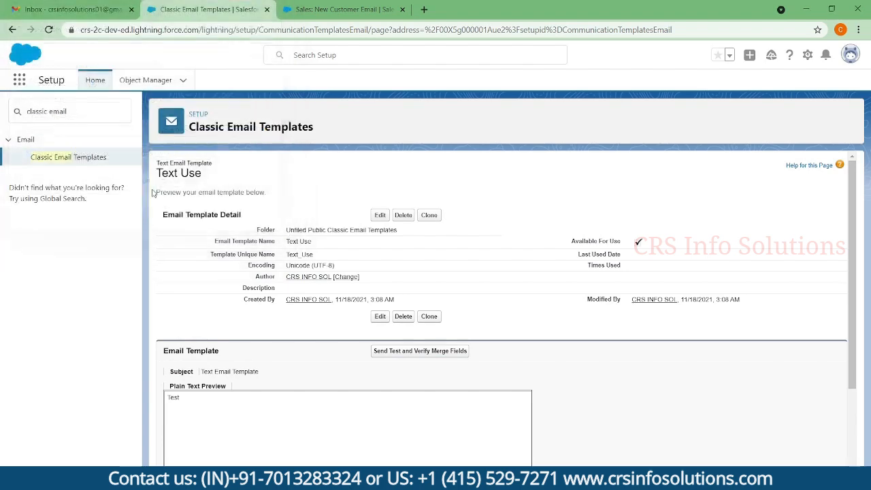
Step: Refresh the Gmail inbox to check for the Text Use test email, and return to the Salesforce template
click(68, 9)
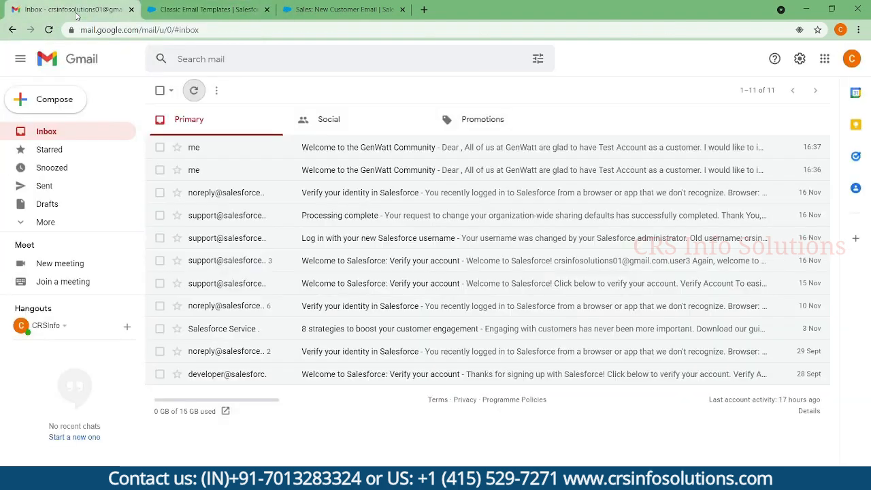
click(196, 91)
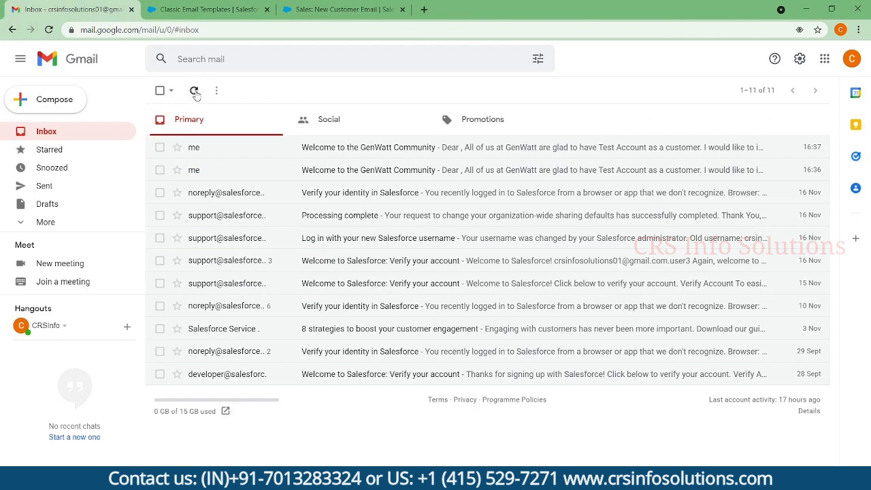
click(204, 10)
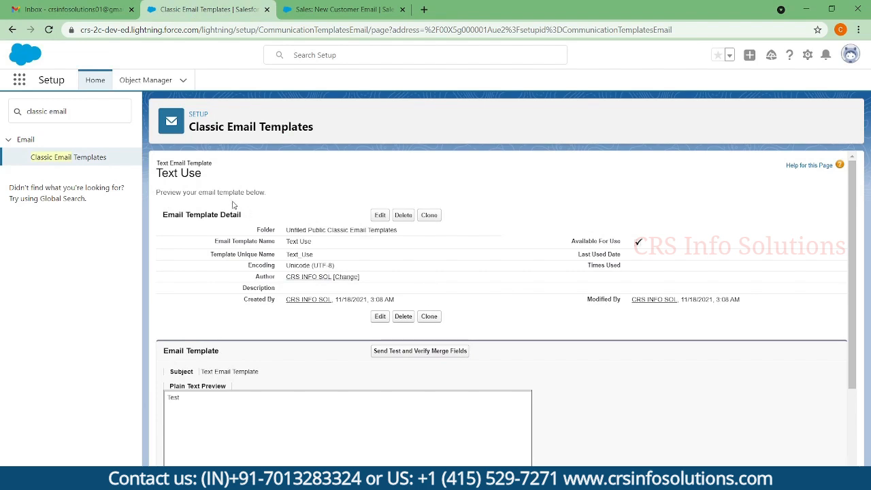
Step: Edit the Text Use template and replace the email body text with Dear
click(381, 216)
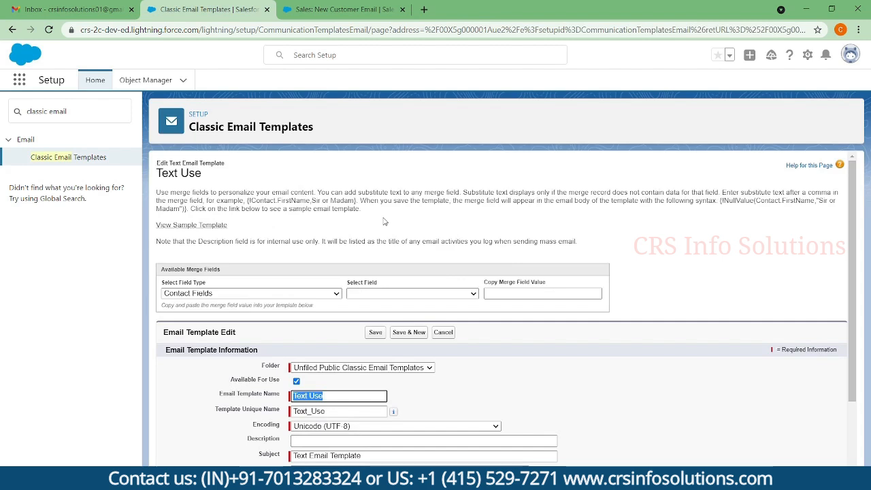
scroll(372, 291, down, 2)
click(335, 375)
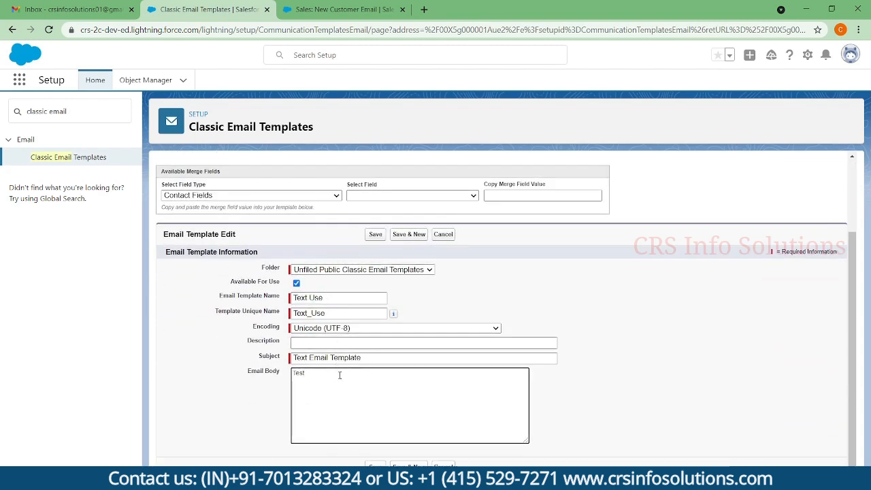
drag(339, 375, 264, 376)
text(Dear)
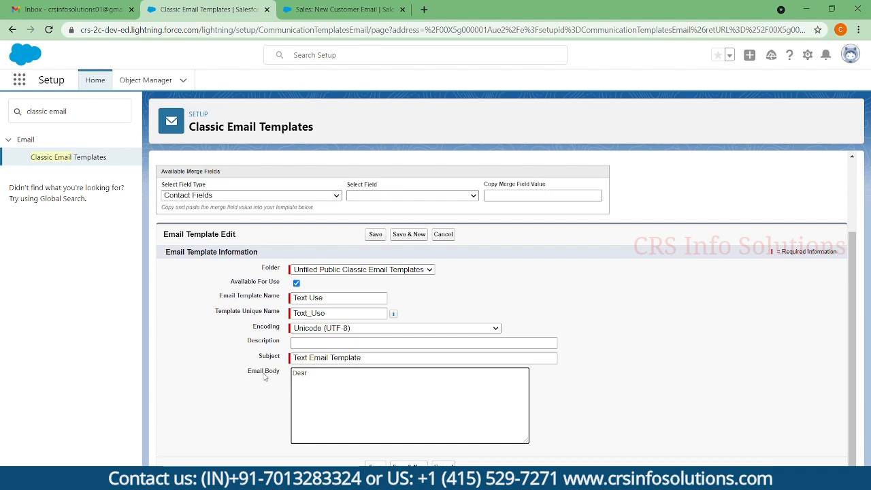
Step: Insert the Account Name merge field {!Account.Name} after Dear in the email body and save the template
click(288, 198)
key(a)
key(a)
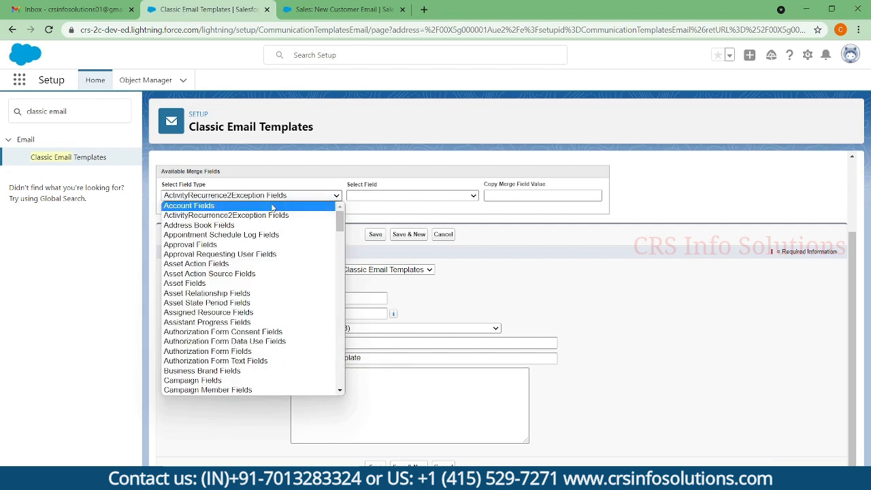
click(275, 206)
click(397, 198)
click(382, 234)
key(ctrl+c)
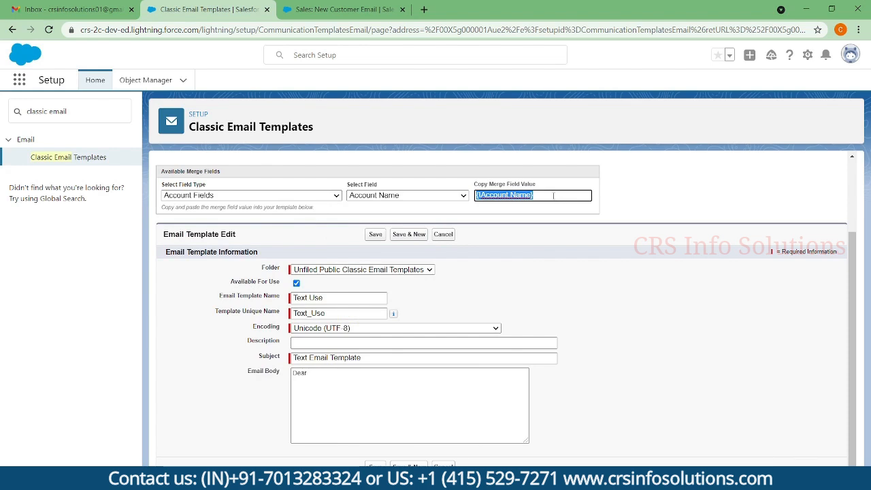
click(369, 376)
key(ctrl+v)
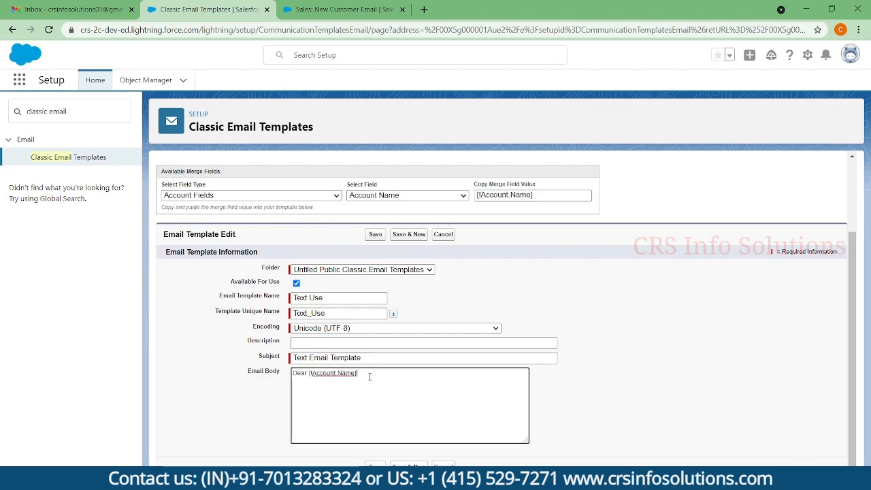
click(376, 466)
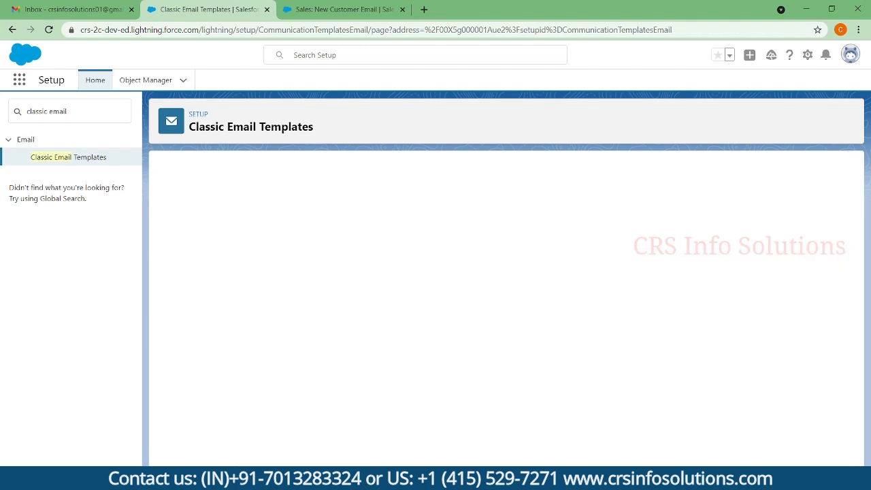
Step: Send a test of the Text Use template with Test Account as the related account record and the email preview enabled
scroll(320, 393, down, 2)
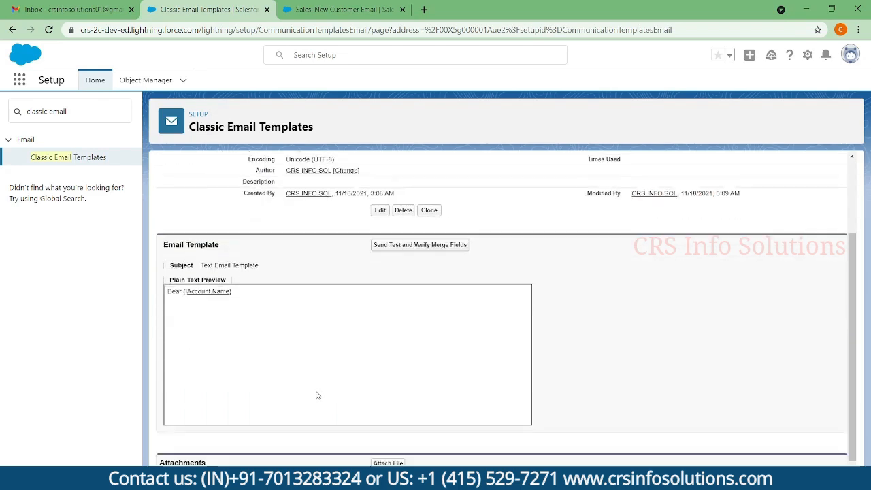
scroll(319, 388, up, 2)
click(421, 350)
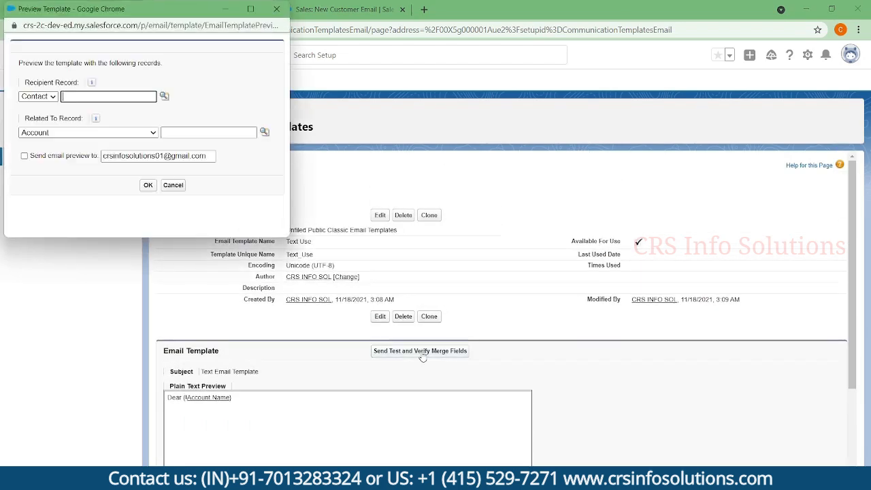
click(208, 132)
click(145, 150)
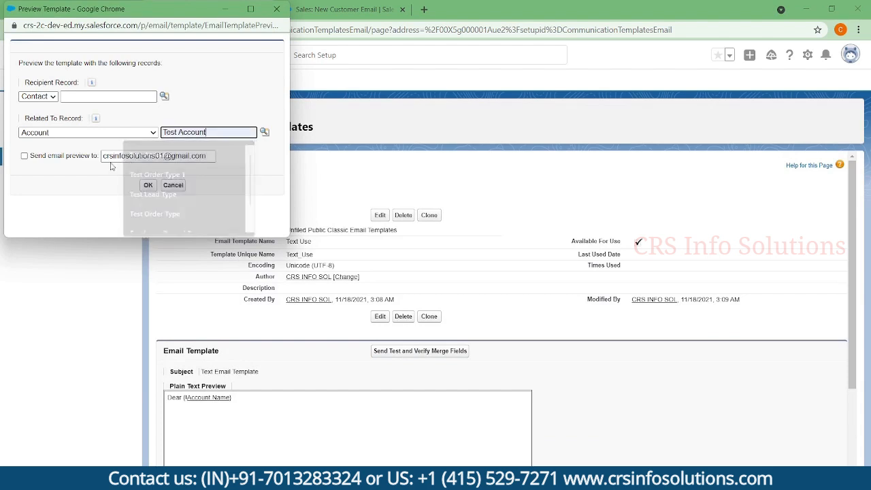
click(24, 156)
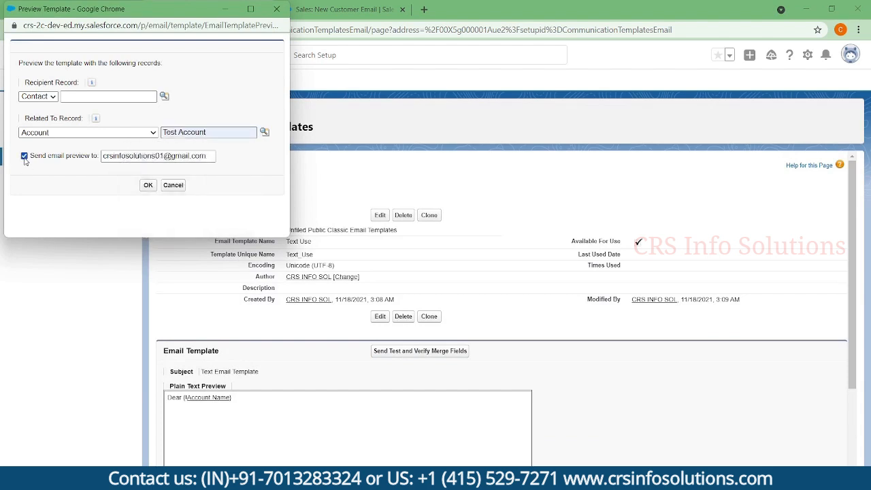
click(154, 189)
Step: Switch to Gmail, refresh the inbox, and read the two Text Email Template messages containing Test
click(89, 8)
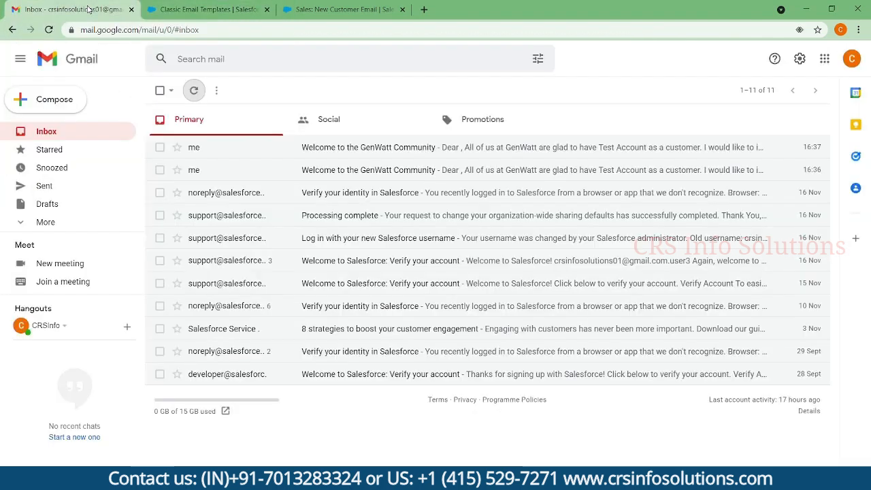
click(194, 91)
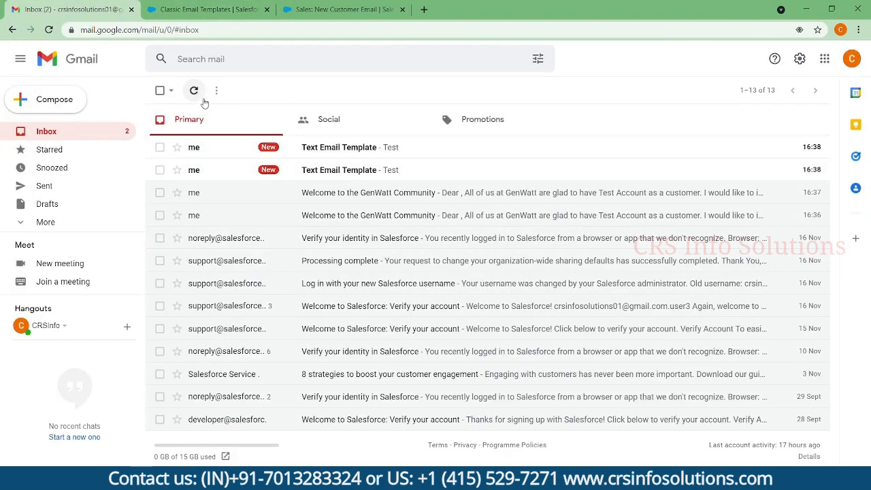
click(321, 149)
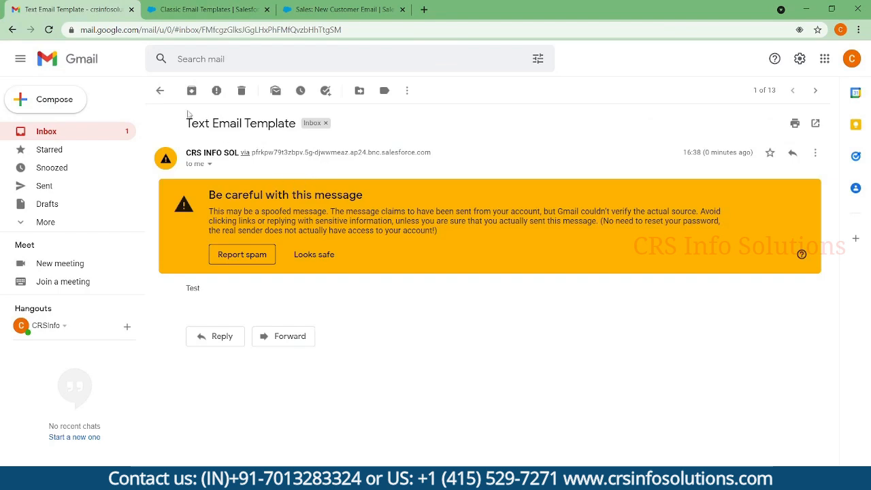
click(159, 90)
click(318, 170)
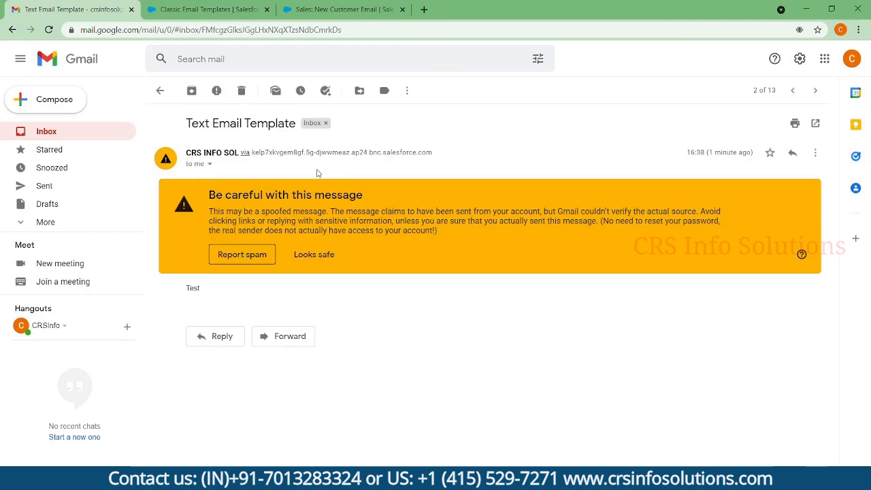
click(160, 92)
Step: Refresh the inbox again and check the merged account name in the newest Text Email Template message
click(194, 90)
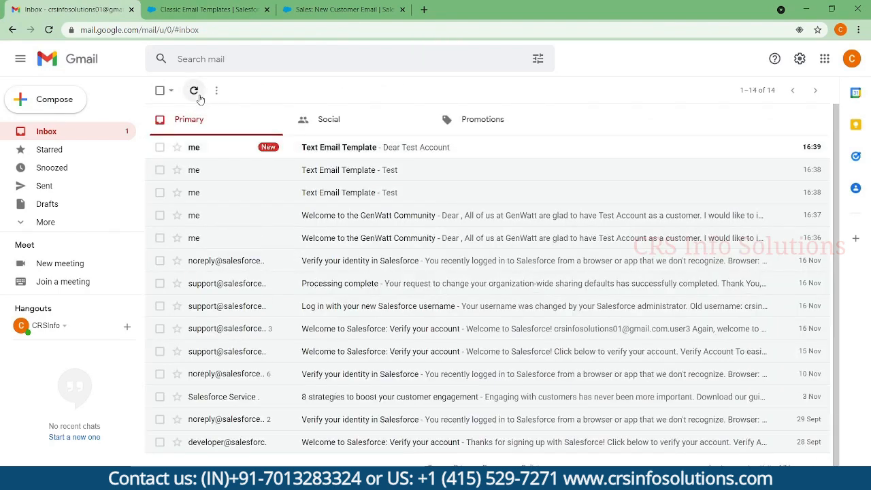
click(342, 150)
drag(256, 297, 206, 297)
click(206, 298)
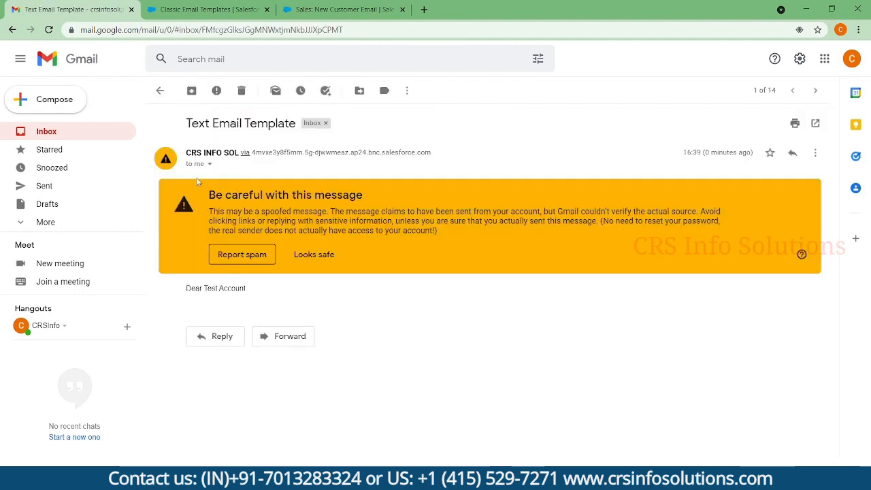
click(160, 90)
Step: Return to Classic Email Templates in Salesforce and start a new template of type HTML (using Classic Letterhead)
click(204, 9)
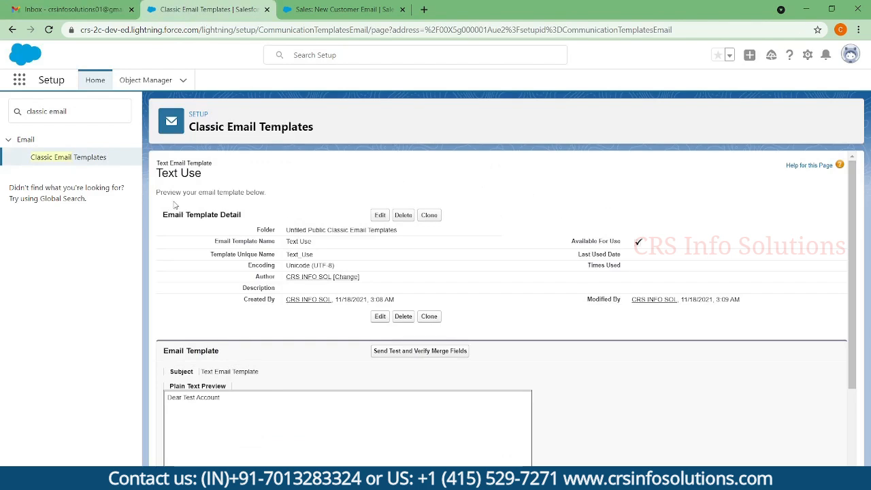
click(102, 159)
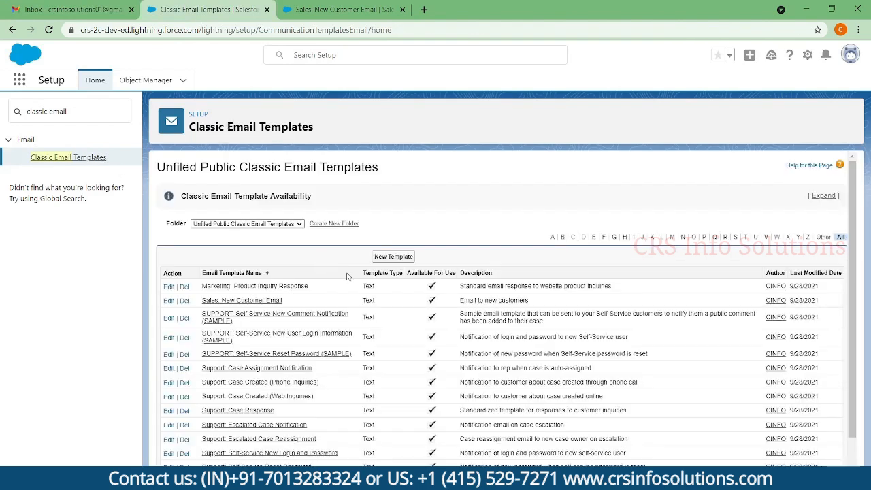
click(394, 257)
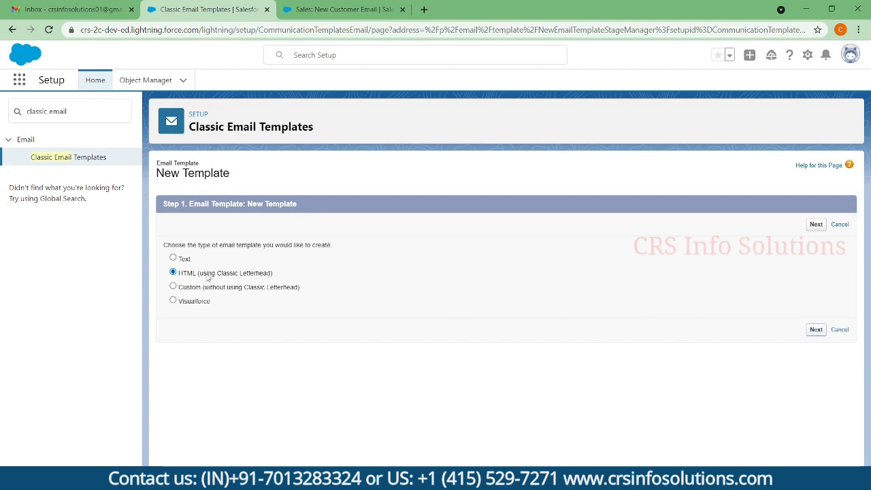
drag(233, 277, 274, 277)
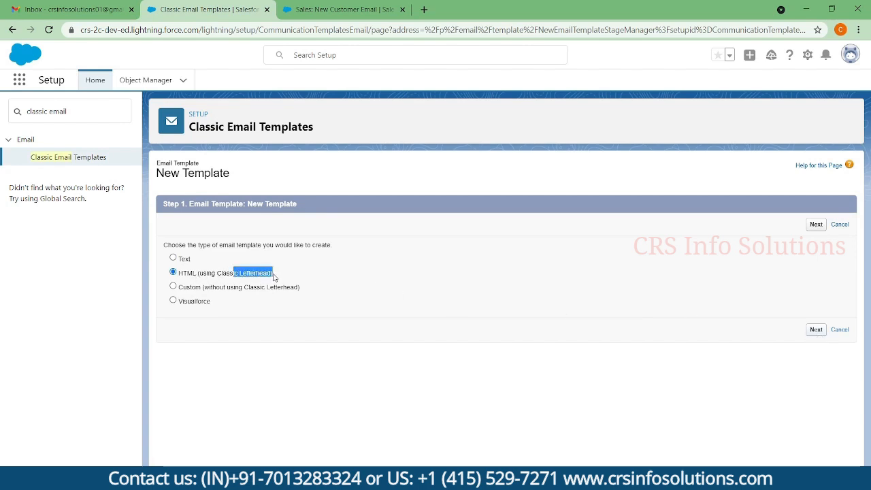
click(815, 332)
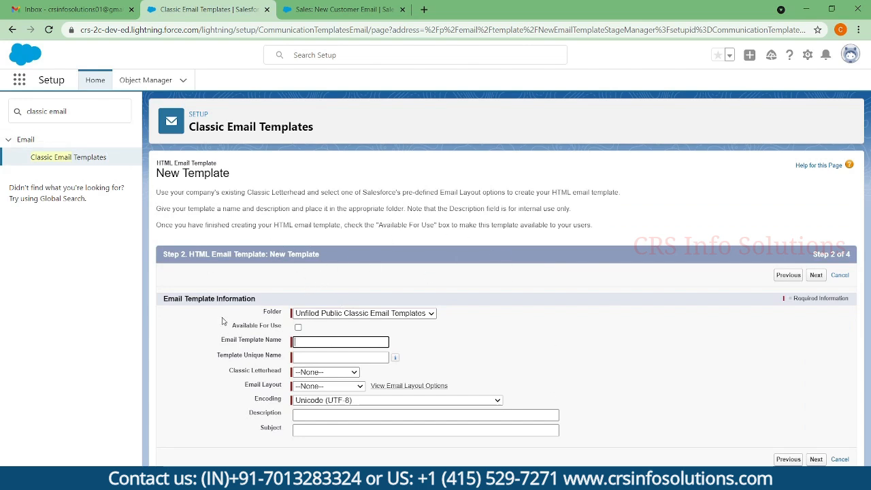
Step: Find Classic Letterheads in Setup, open it in a separate browser tab, and continue past the introduction to the letterhead list
drag(82, 113, 26, 102)
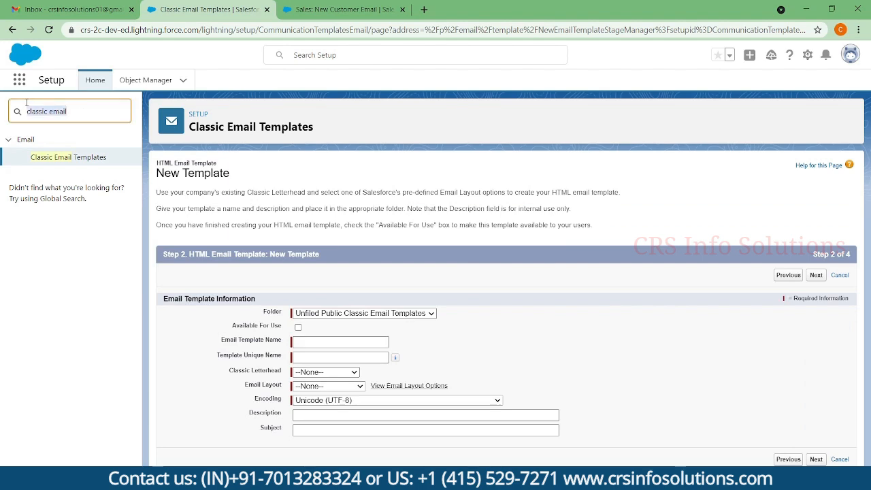
text(letter)
click(89, 169)
drag(459, 9, 334, 18)
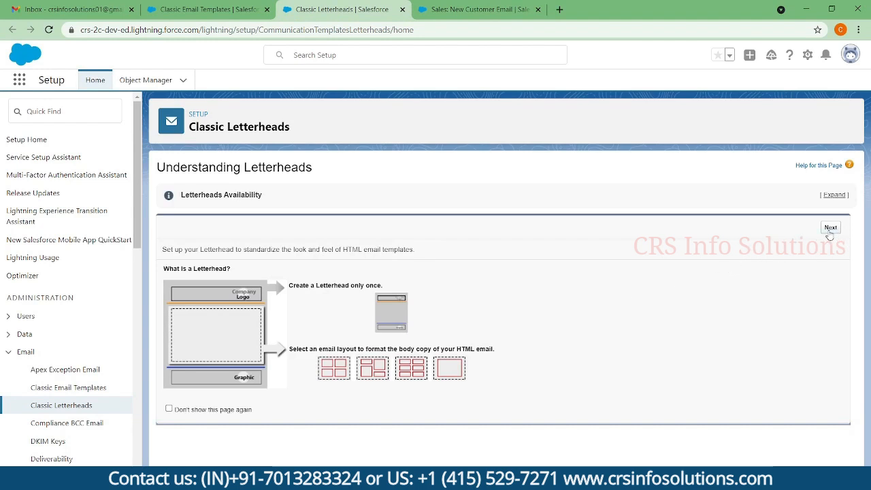
click(828, 232)
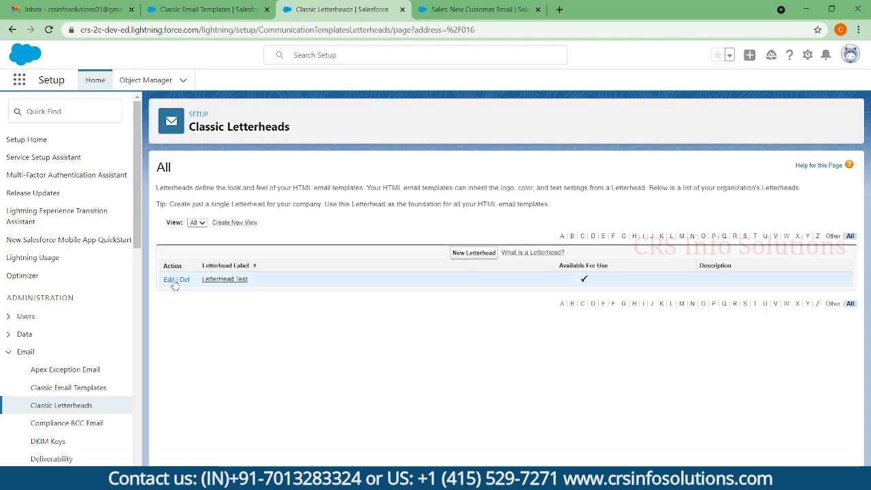
Step: Create a new letterhead labelled LetterHead Test New, make it available for use, and save its properties
click(465, 253)
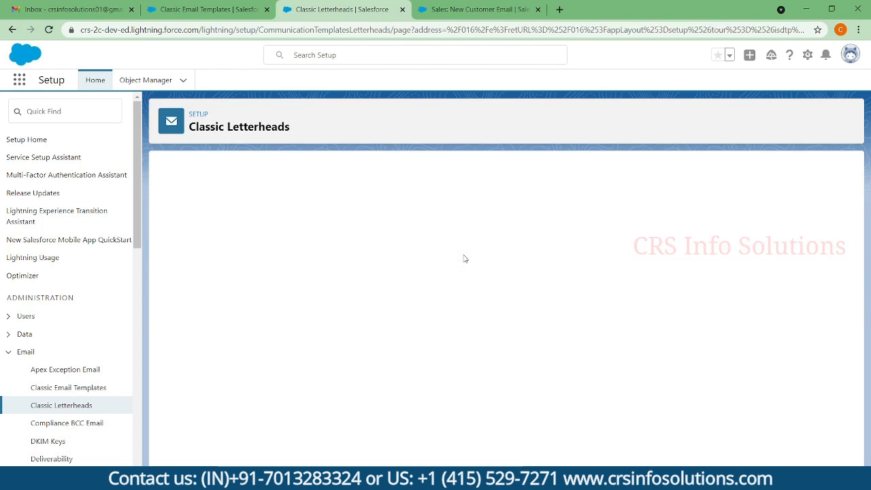
click(367, 249)
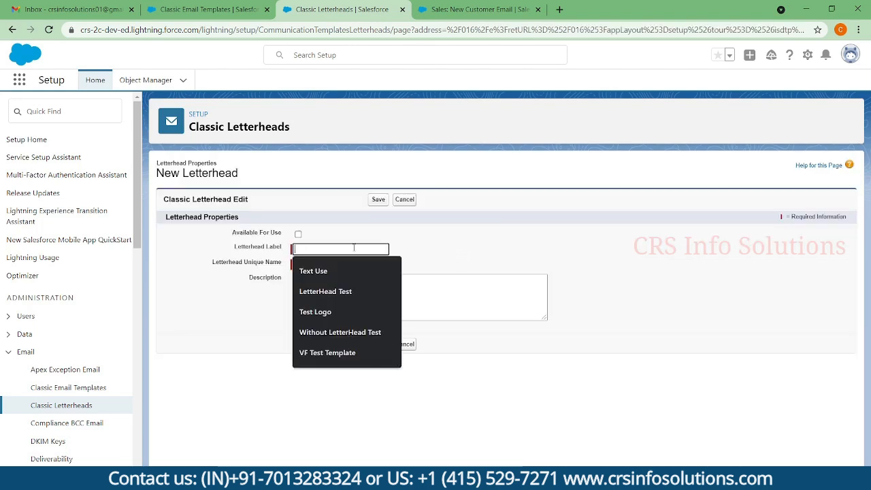
click(354, 289)
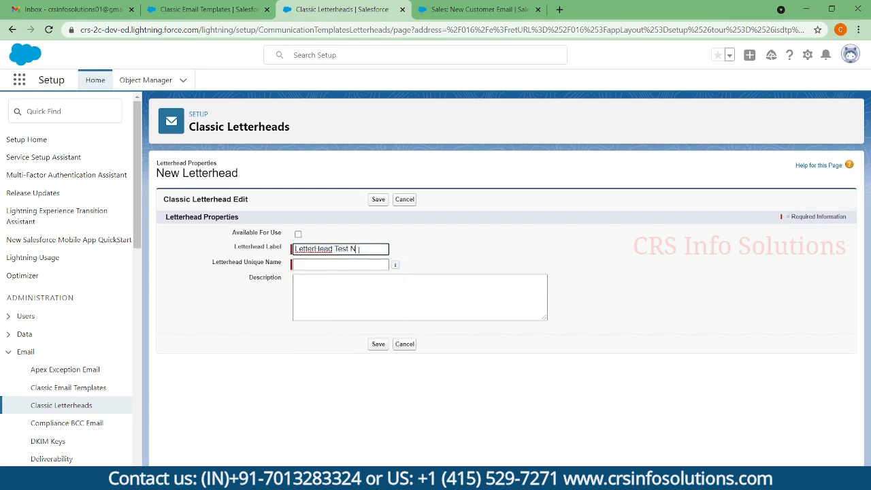
key(Tab)
click(298, 234)
click(376, 200)
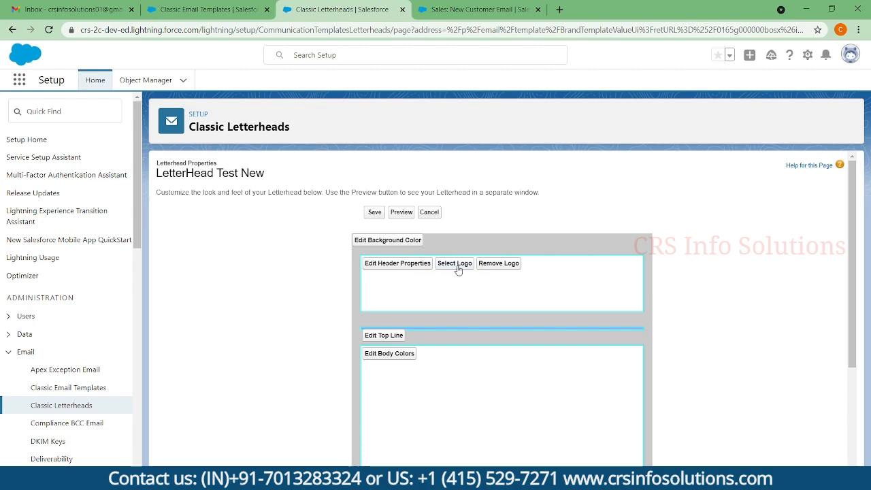
Step: Check which logo files are available for the letterhead in My Personal Documents, and close the file picker without choosing one
click(455, 264)
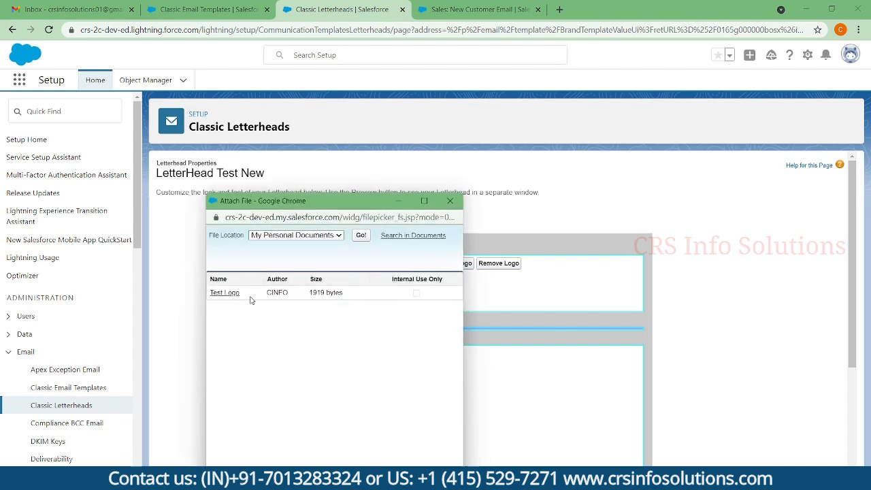
drag(239, 294, 210, 297)
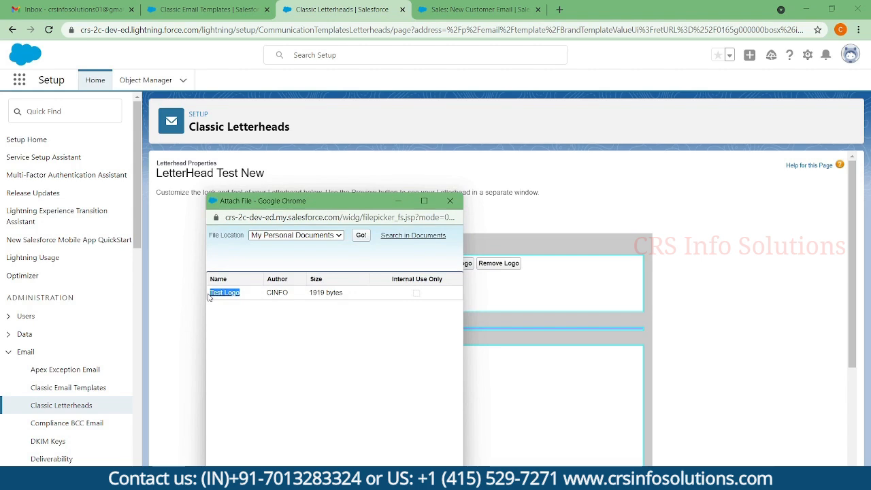
click(450, 201)
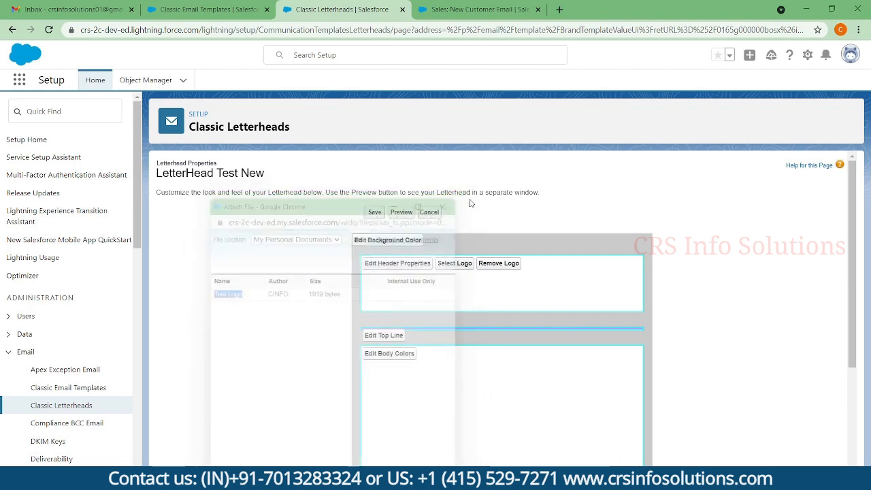
Step: Open Salesforce Classic in a new browser tab and switch to it
click(808, 56)
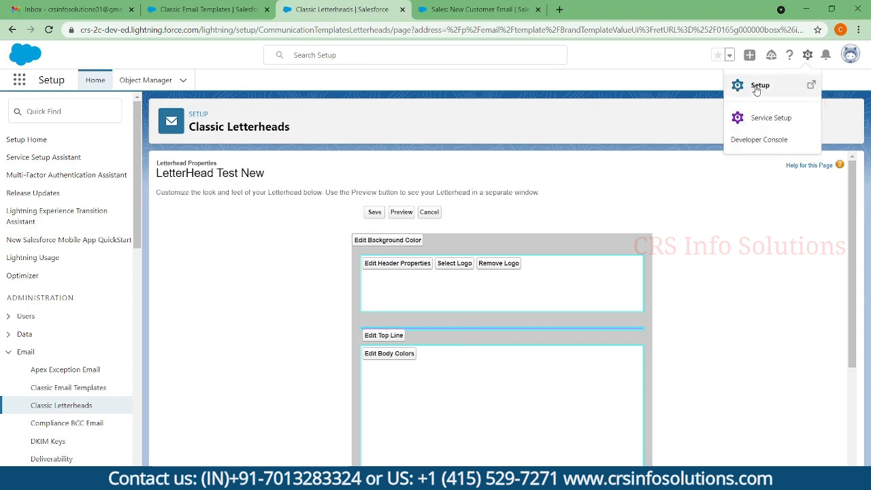
click(850, 54)
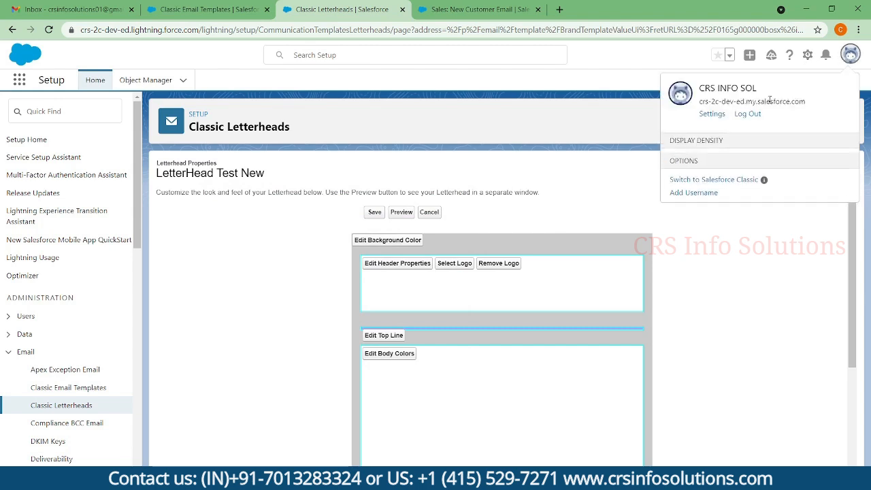
right_click(695, 219)
click(722, 228)
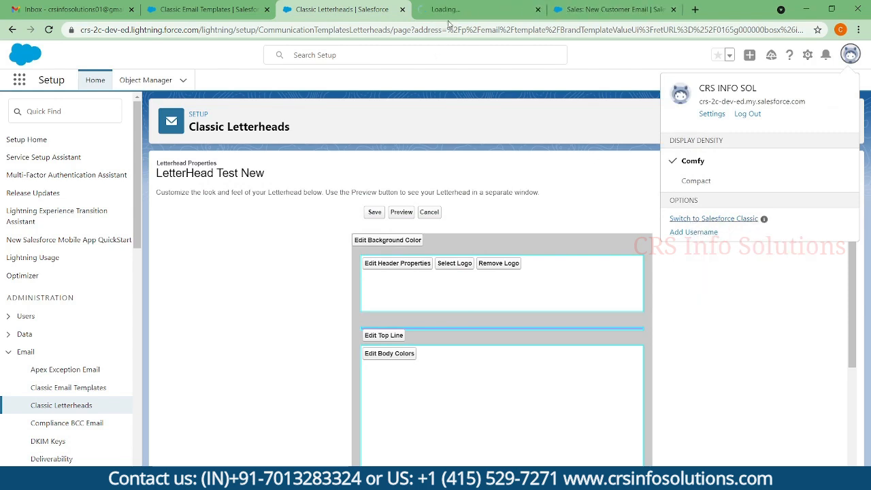
click(455, 11)
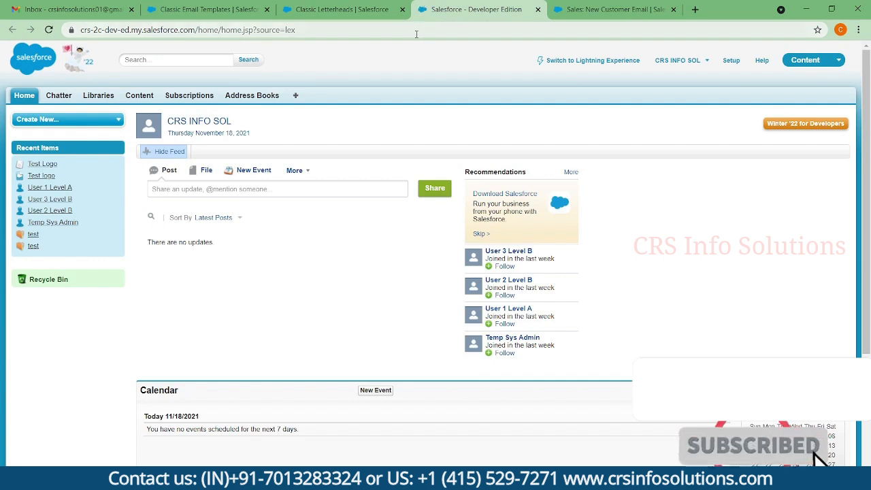
Step: Show all available Salesforce tabs, look for Documents, and open its home page
click(295, 95)
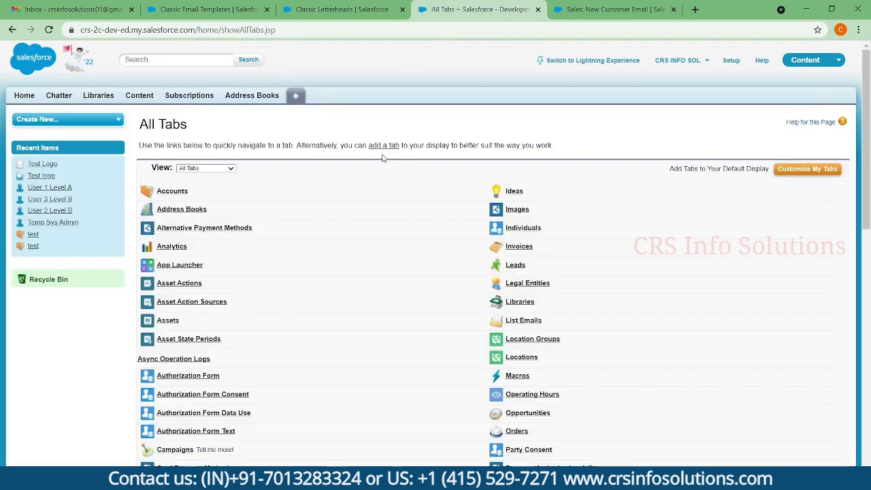
key(ctrl+f)
text(douc)
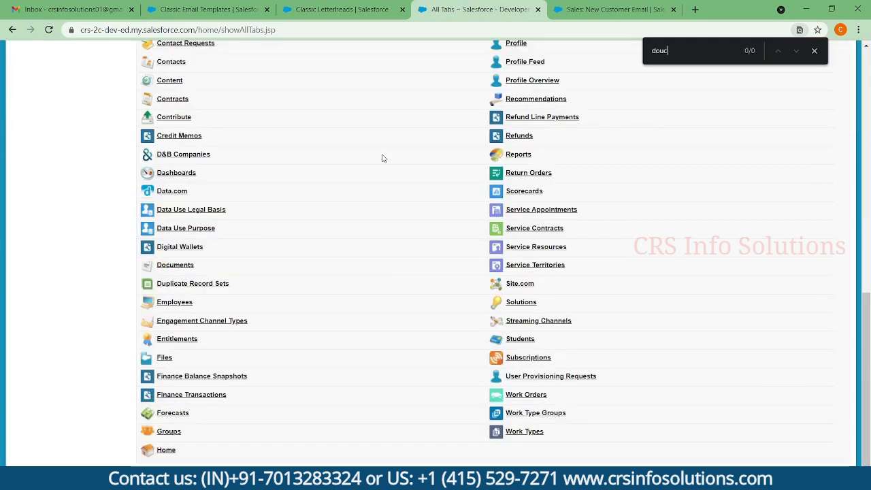
click(185, 267)
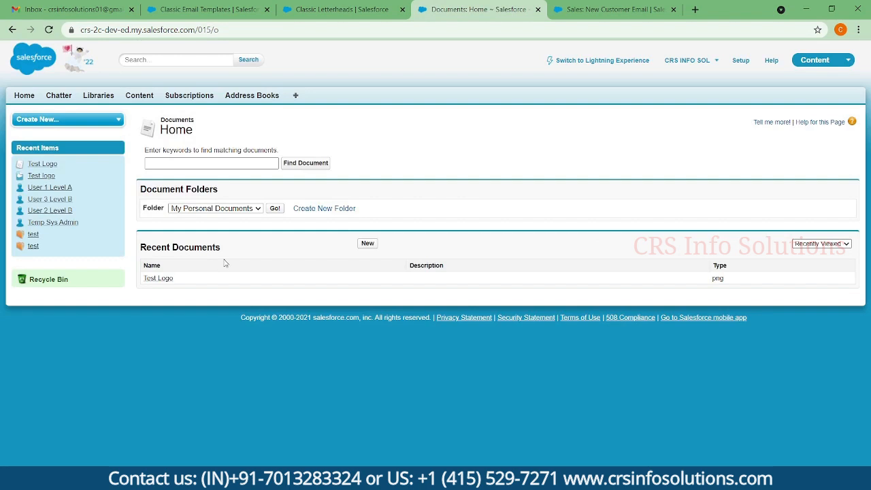
Step: Start a new document named Test Logo New, mark it as an externally available image, and keep it in My Personal Documents
click(367, 243)
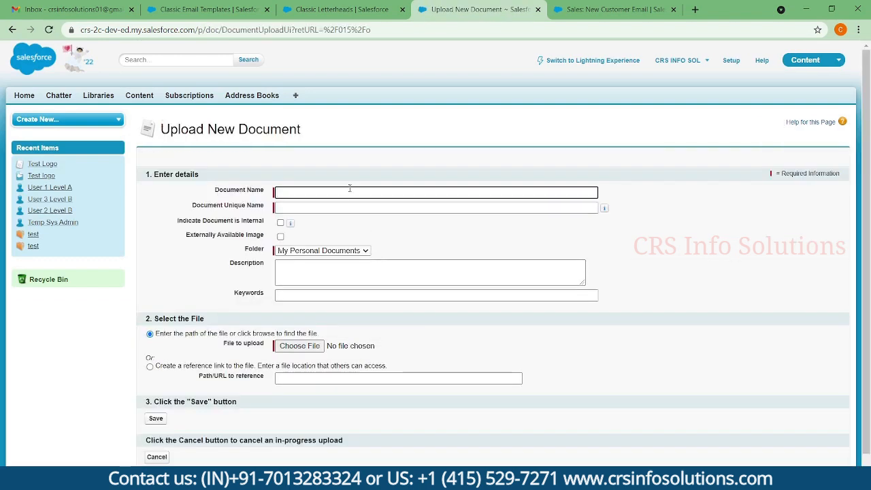
text(Test Logo)
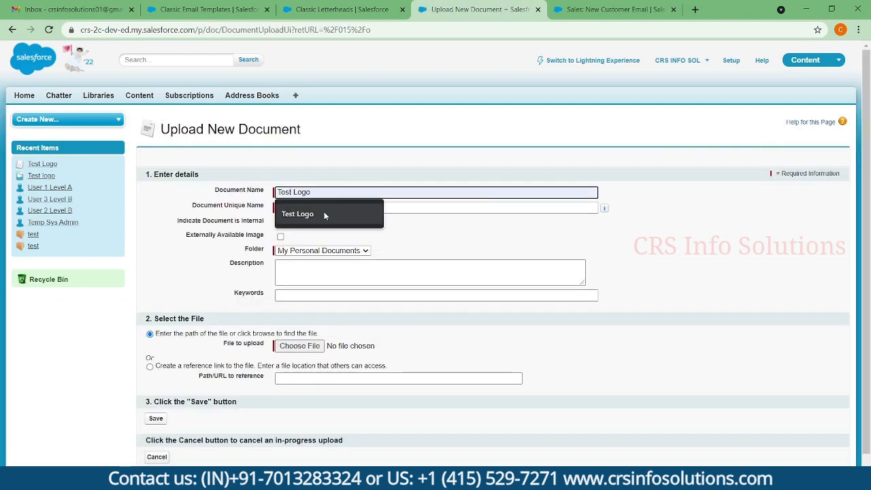
click(324, 211)
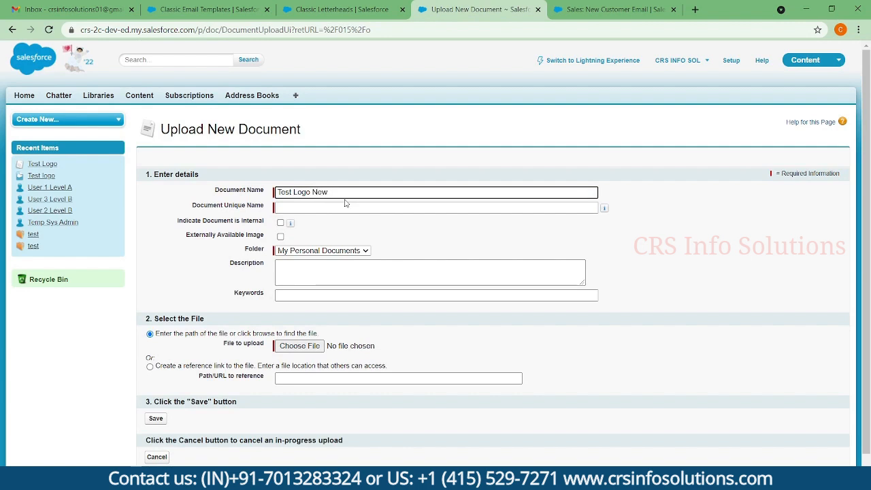
click(319, 208)
click(281, 238)
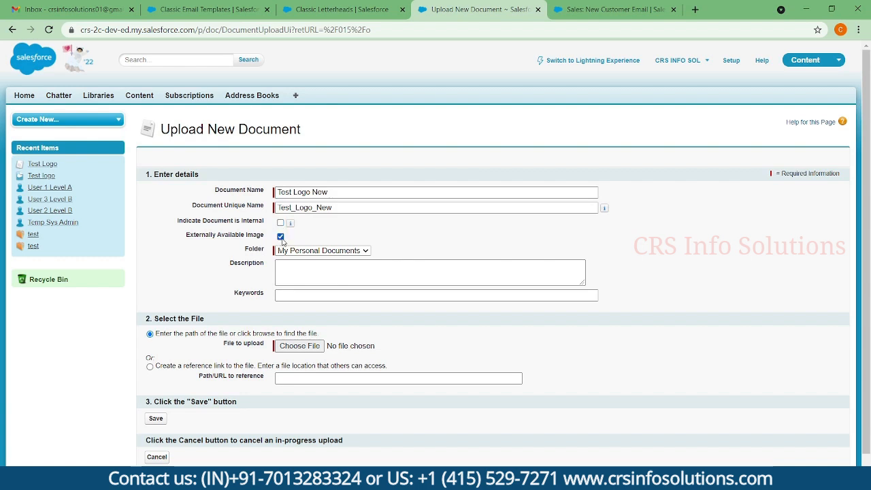
click(317, 256)
click(317, 256)
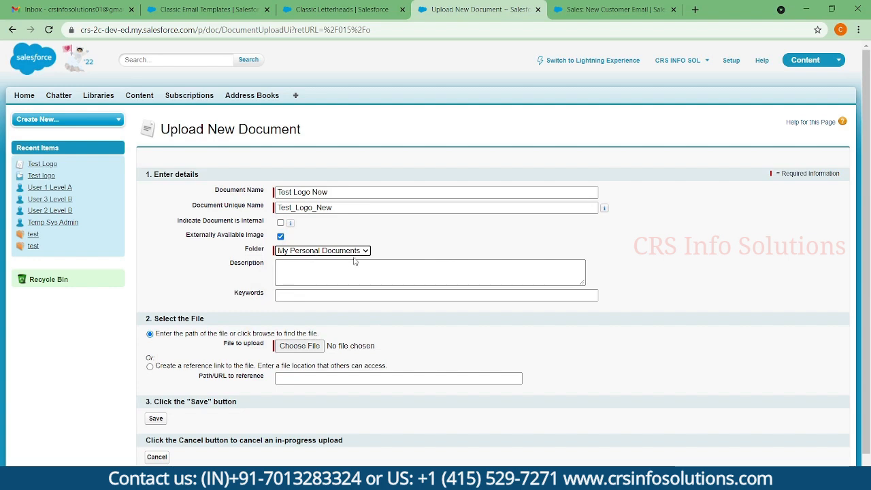
Step: Attach download.png from the Desktop as the document's file and save the document
click(300, 346)
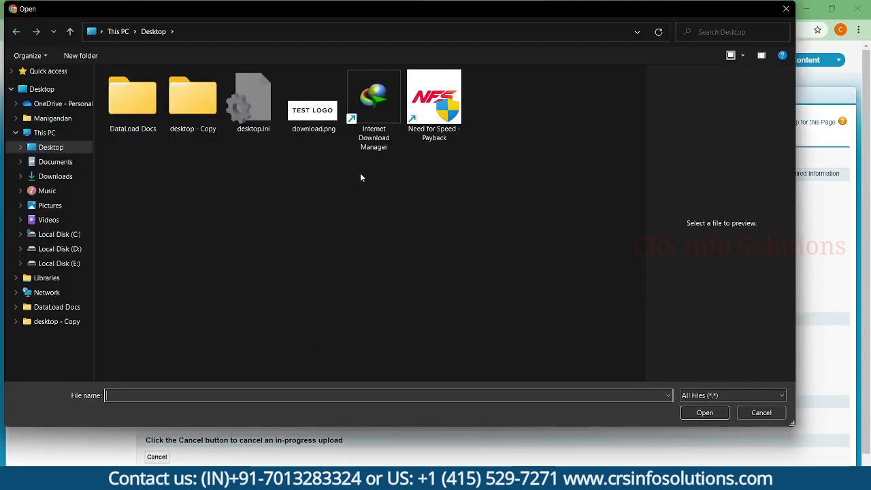
double_click(313, 105)
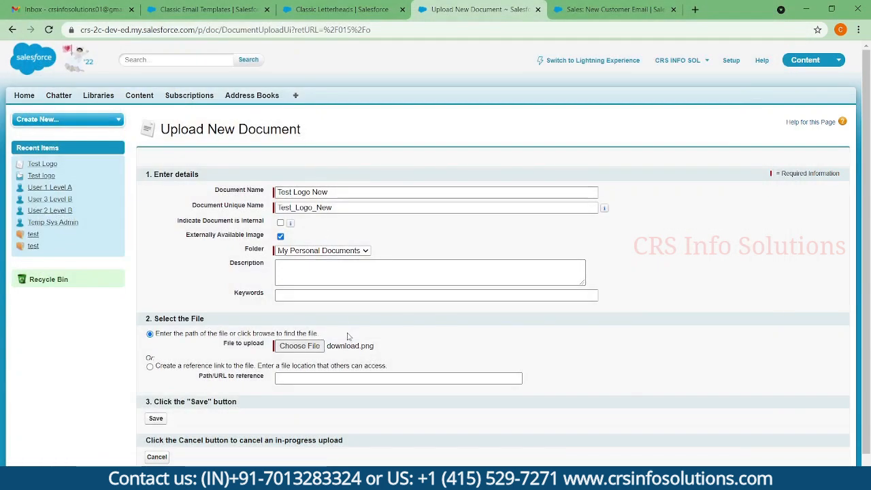
scroll(322, 359, down, 1)
click(158, 390)
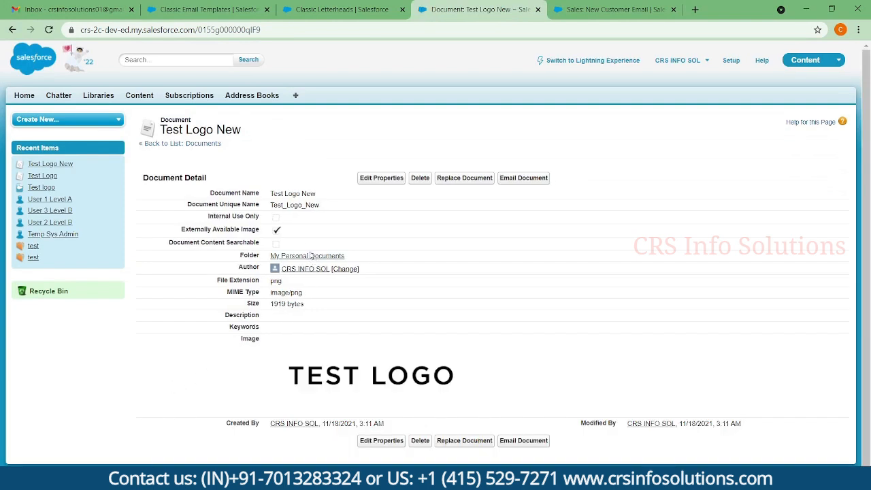
drag(329, 207, 275, 208)
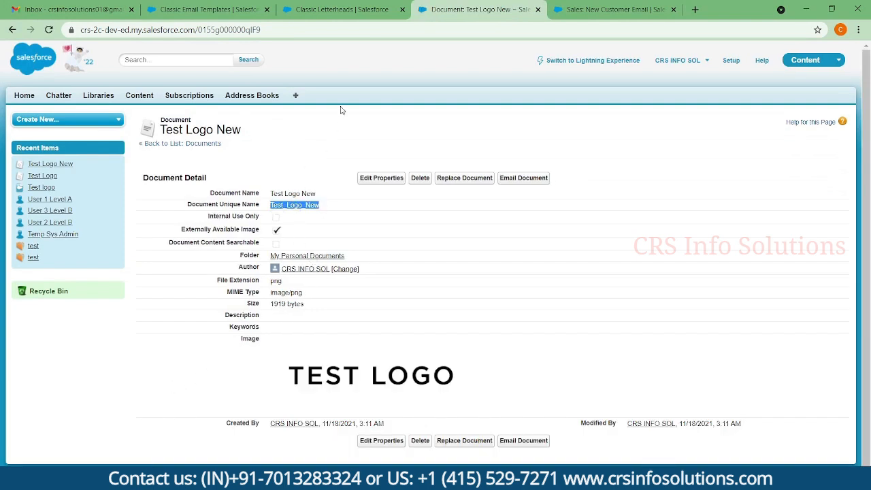
Step: Return to the LetterHead Test New letterhead and set Test Logo New as its header logo
click(350, 14)
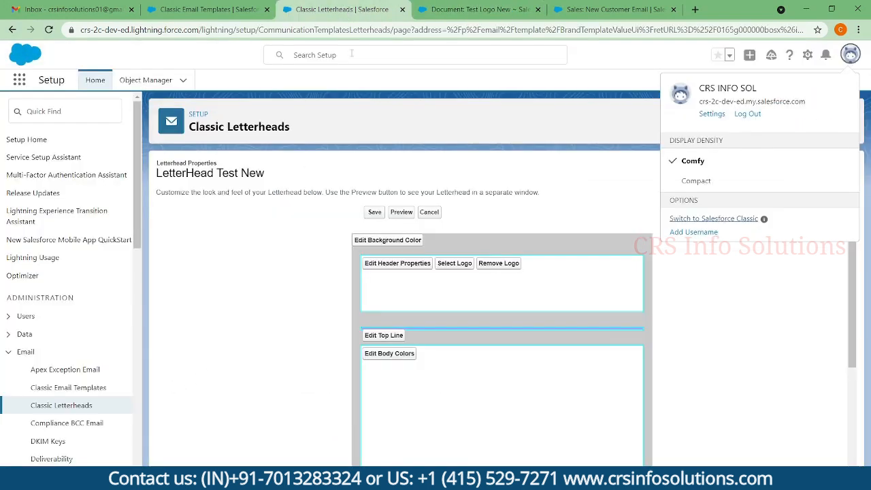
click(457, 264)
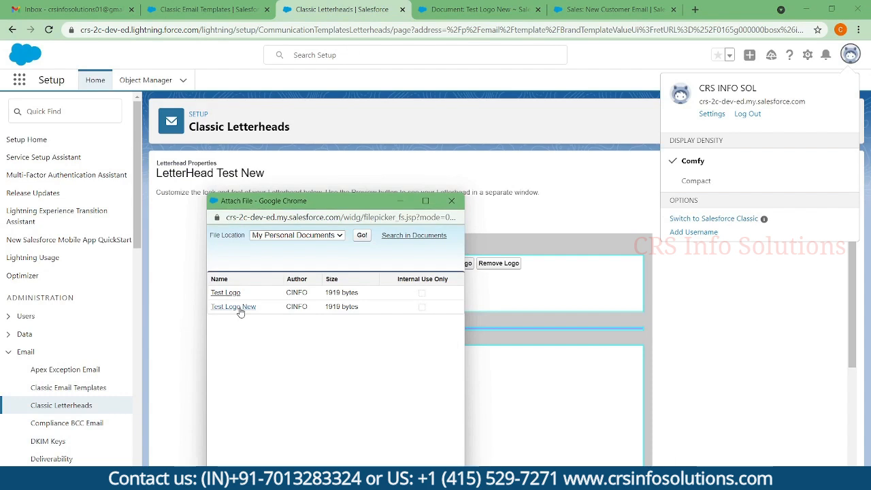
click(234, 306)
click(851, 53)
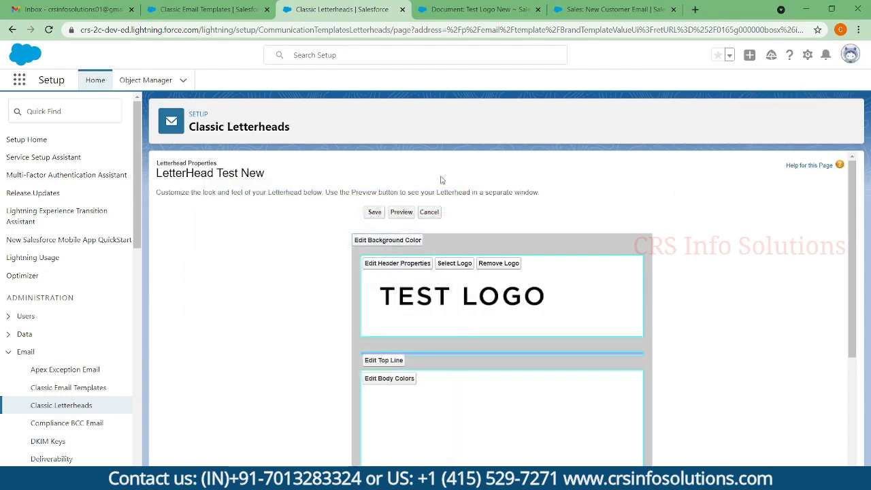
Step: Set Test Logo New as the letterhead's footer logo
scroll(443, 180, down, 3)
scroll(471, 286, down, 1)
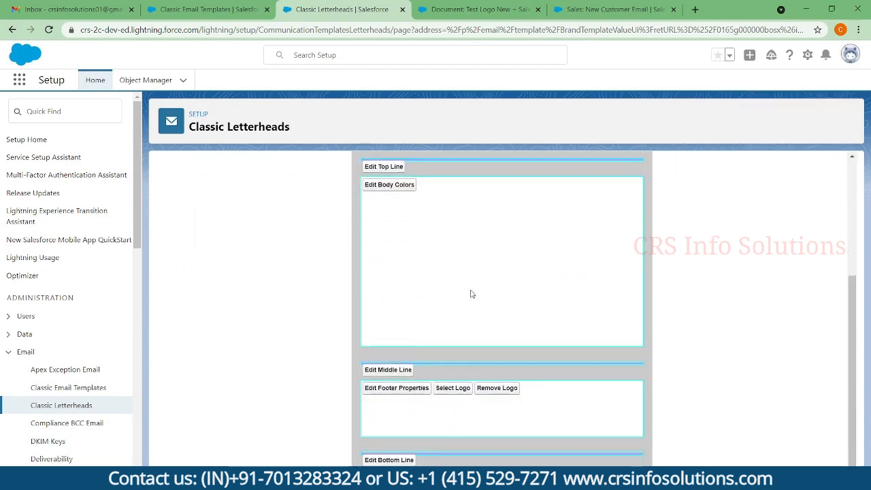
click(453, 392)
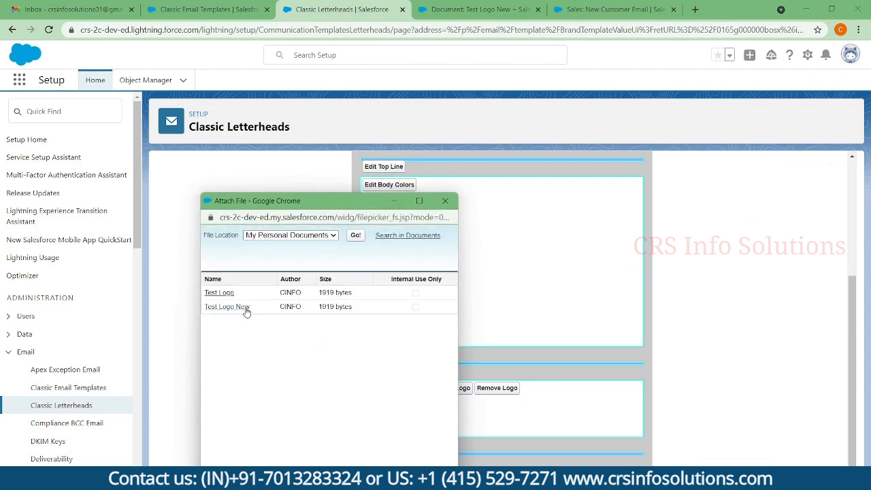
click(247, 308)
scroll(296, 330, up, 5)
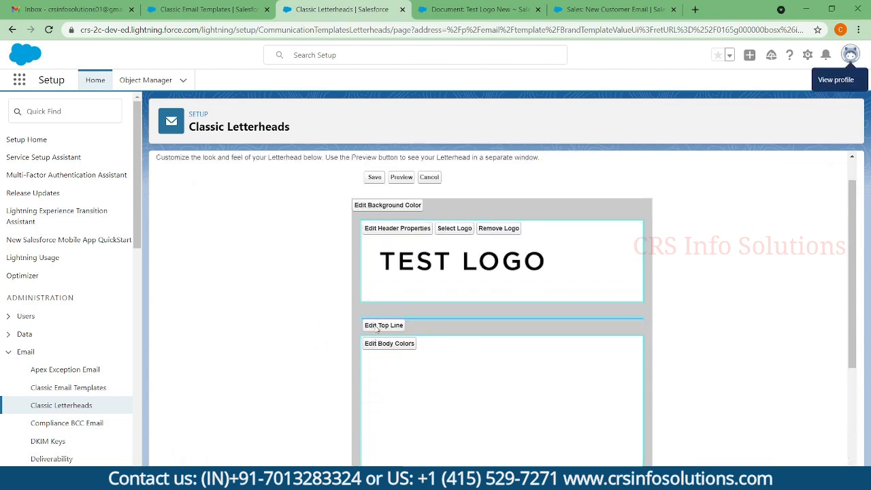
click(398, 356)
drag(251, 288, 268, 184)
click(213, 248)
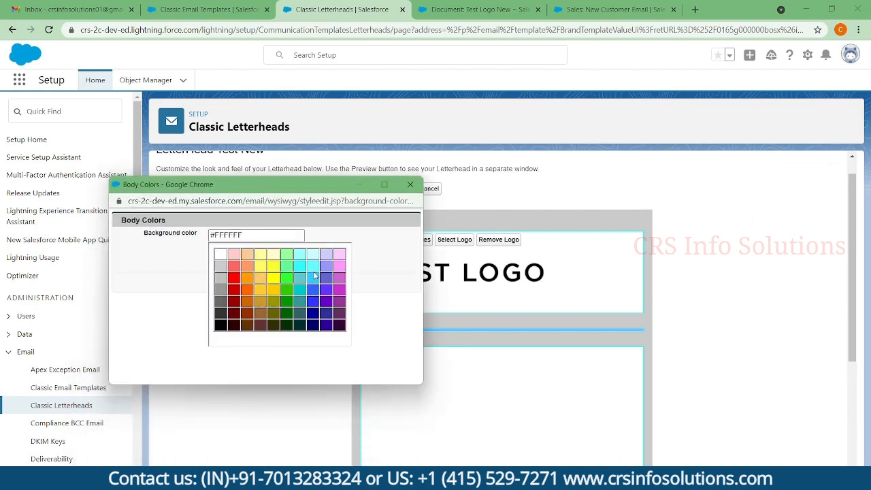
click(480, 377)
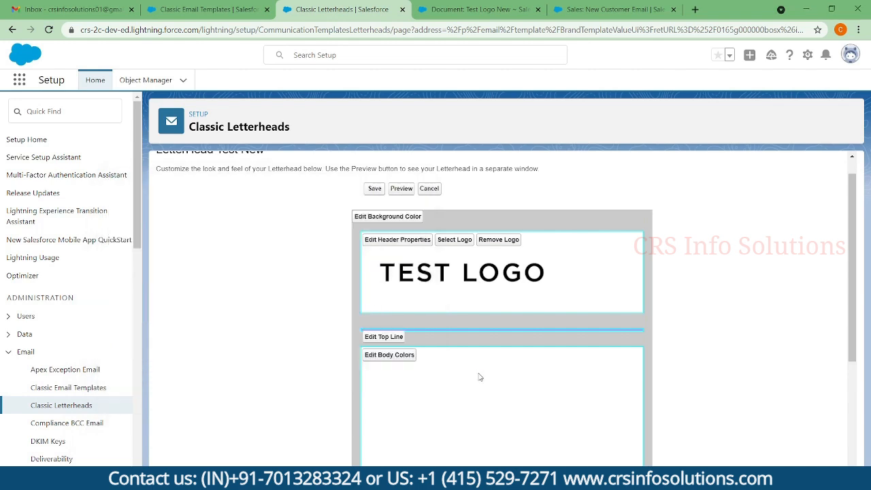
click(398, 355)
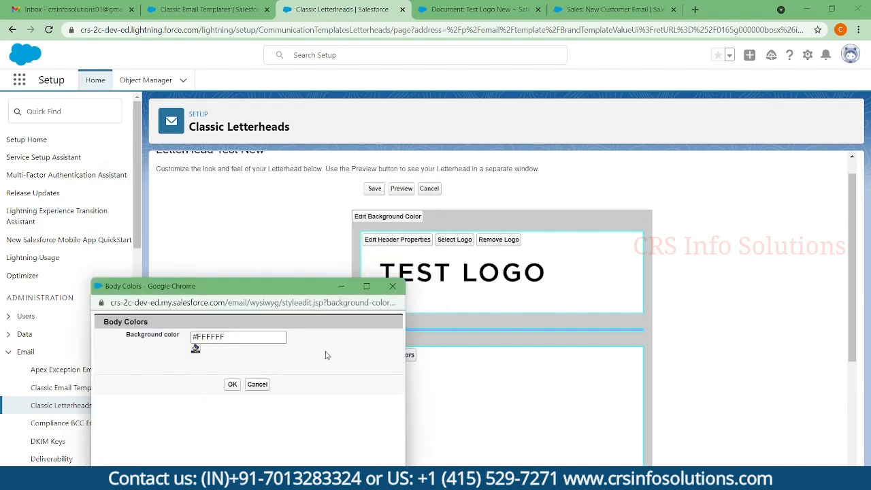
click(240, 383)
Step: Set the background color of the letterhead's body section to light cyan
scroll(442, 320, down, 3)
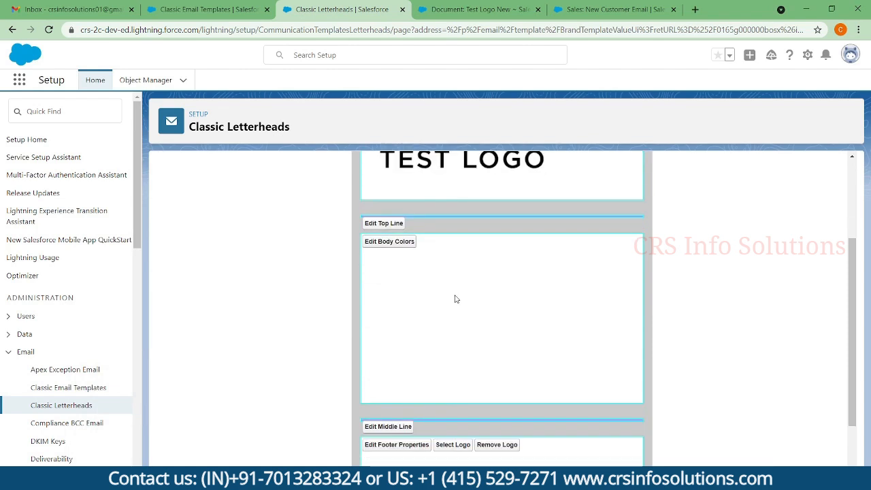
scroll(456, 300, up, 3)
scroll(447, 311, down, 3)
click(402, 242)
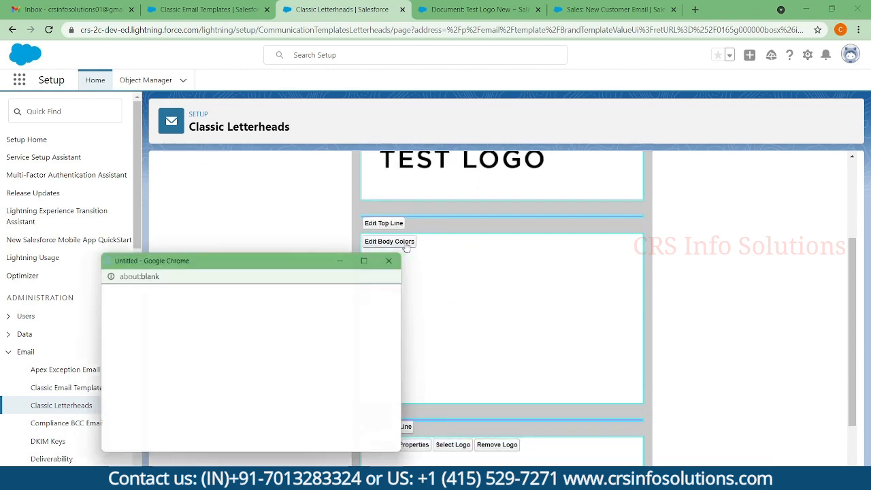
click(200, 320)
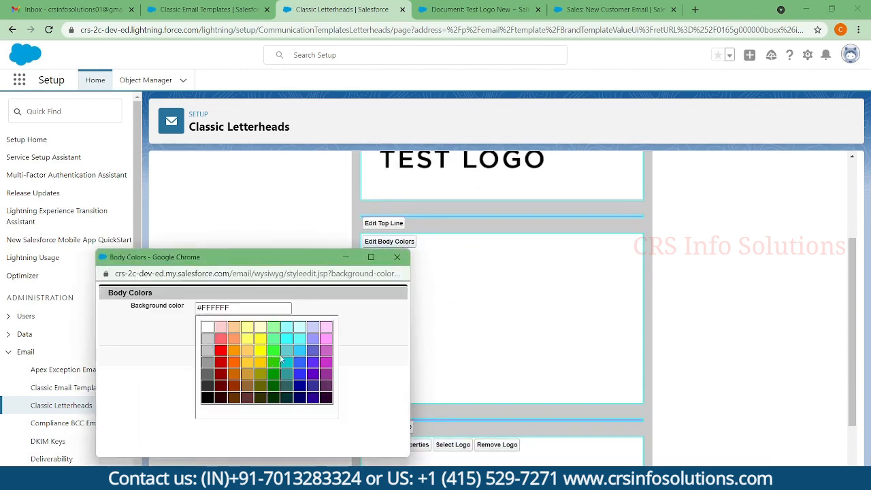
click(302, 343)
click(237, 355)
Step: Preview the letterhead in a separate window, then return to its editor and save it
scroll(467, 299, up, 3)
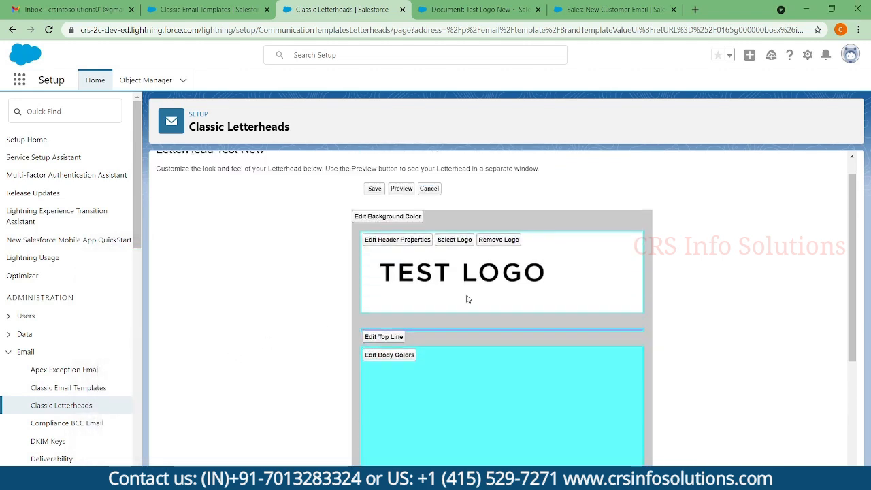
scroll(398, 249, up, 1)
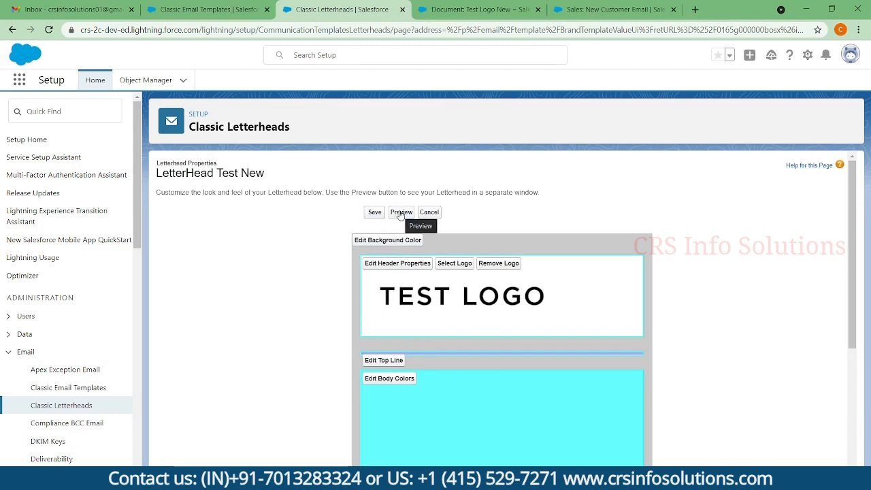
click(401, 212)
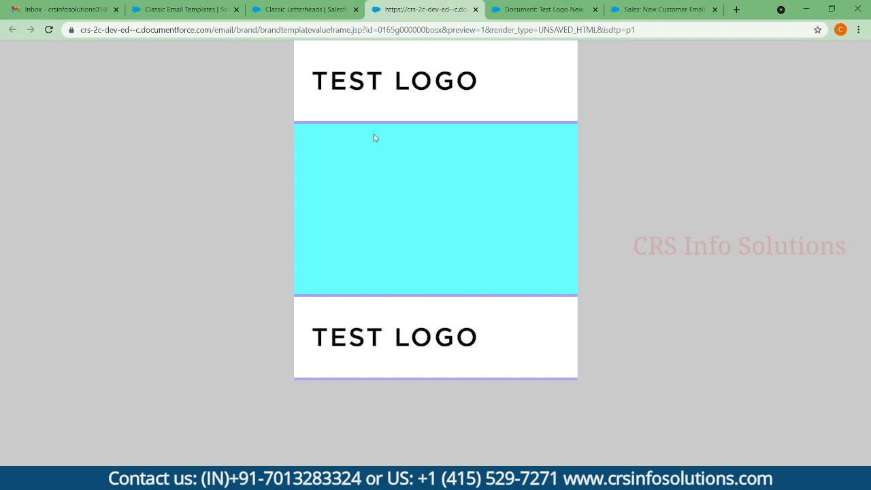
click(308, 9)
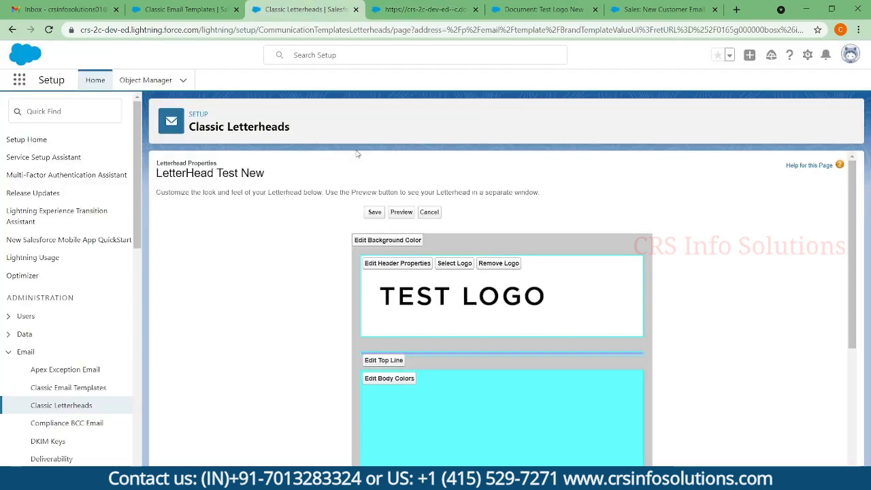
click(375, 213)
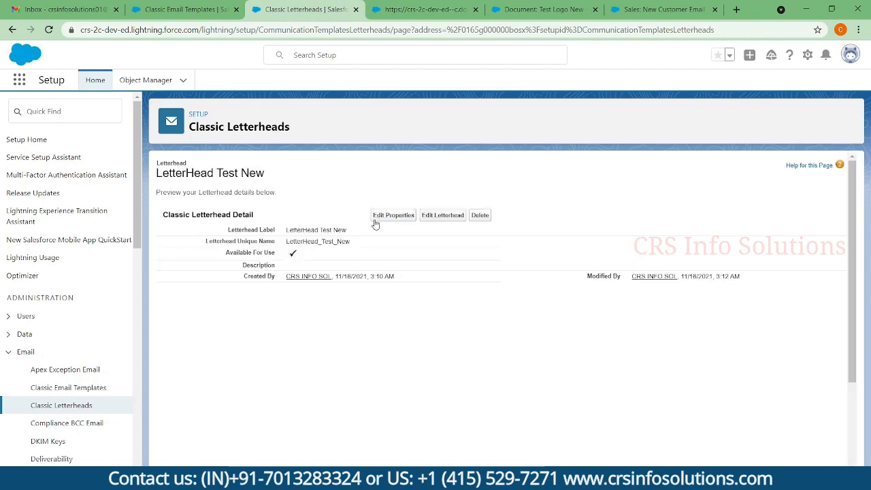
Step: Return to the new HTML email template, make it available for use, and name it HTML With LH Test
click(194, 10)
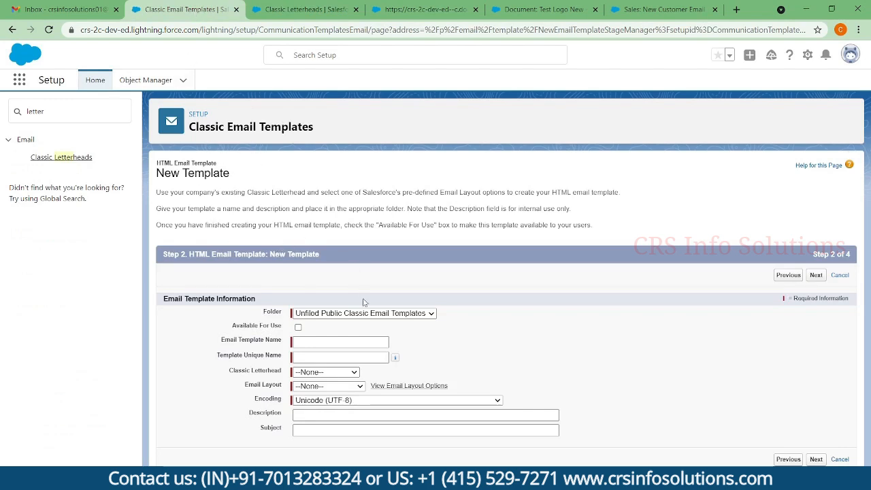
click(298, 327)
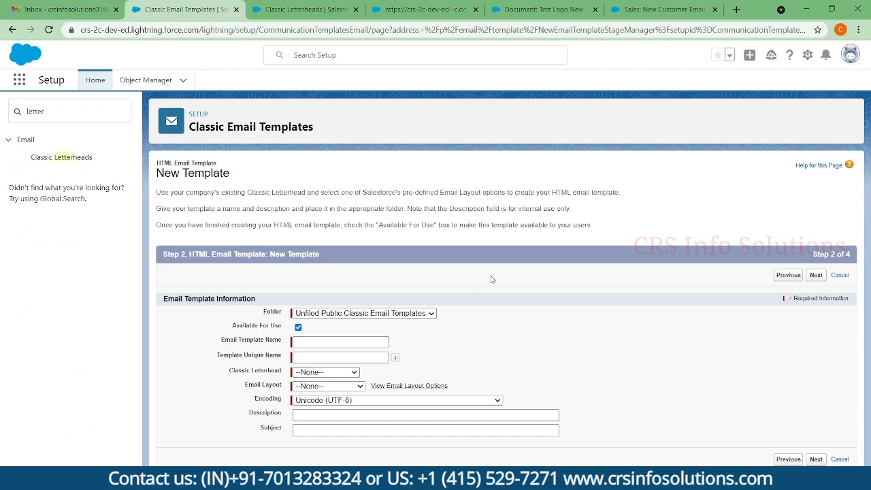
click(340, 341)
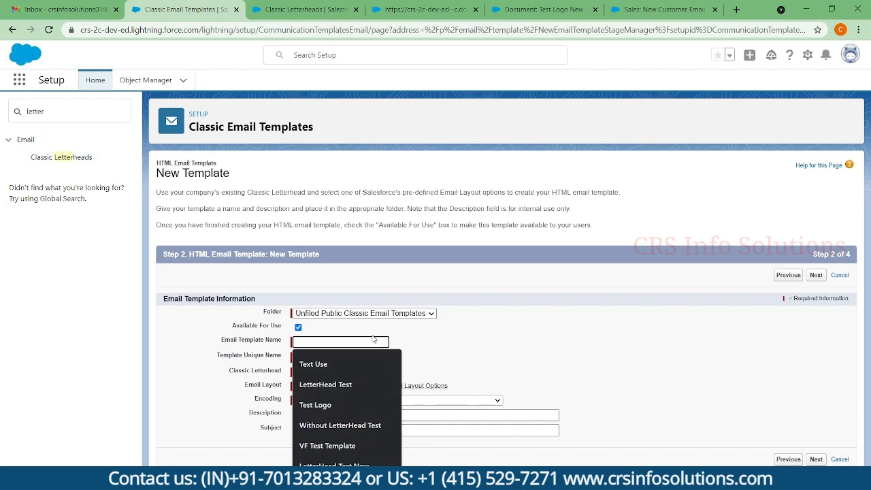
text(HTML With L)
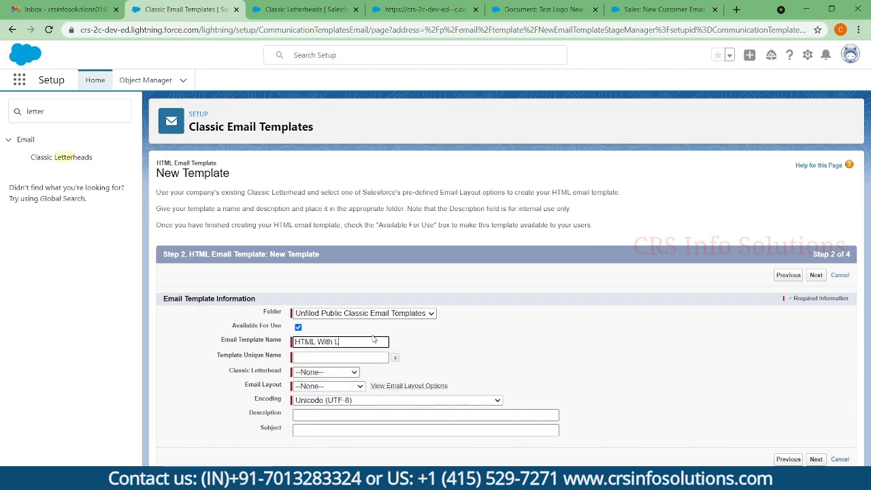
text(H Test)
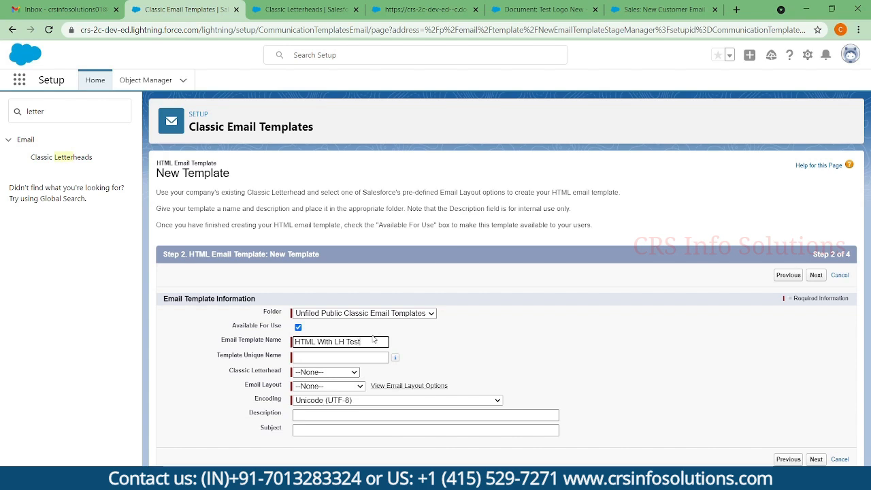
key(Tab)
Step: Assign the LetterHead Test classic letterhead and the Free Form Letter email layout to the template
click(324, 372)
click(363, 373)
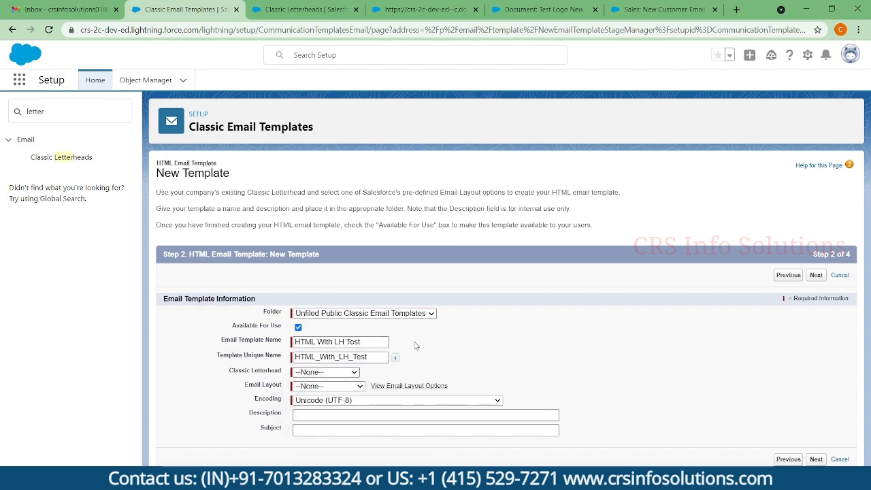
click(325, 372)
click(330, 392)
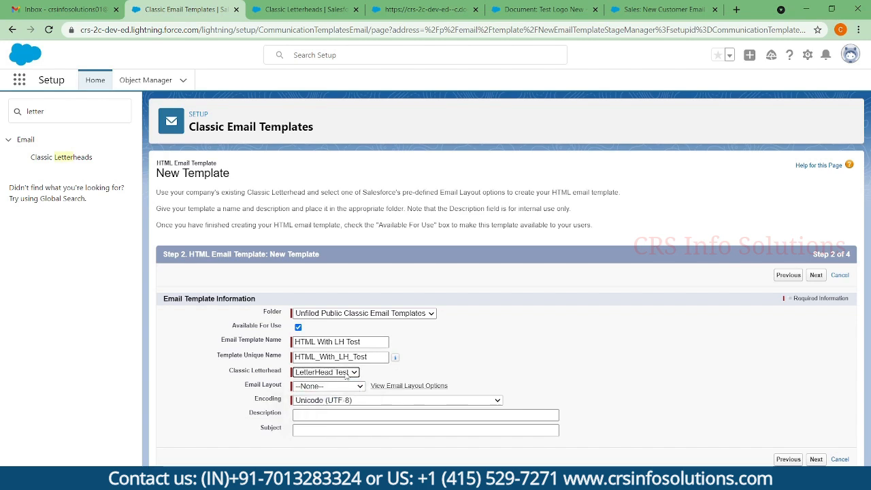
click(343, 386)
click(340, 387)
click(340, 388)
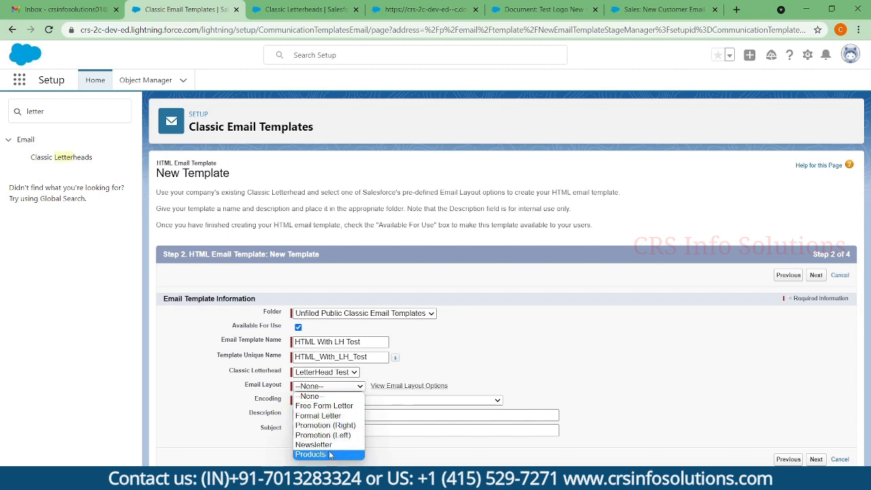
click(324, 408)
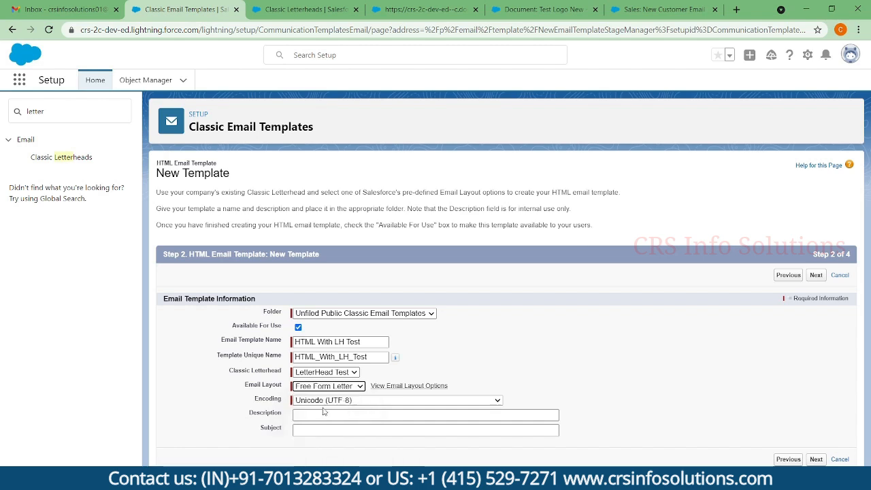
Step: Continue to the HTML version of the template and set its subject to HTML with LetterHead Email Template
click(815, 274)
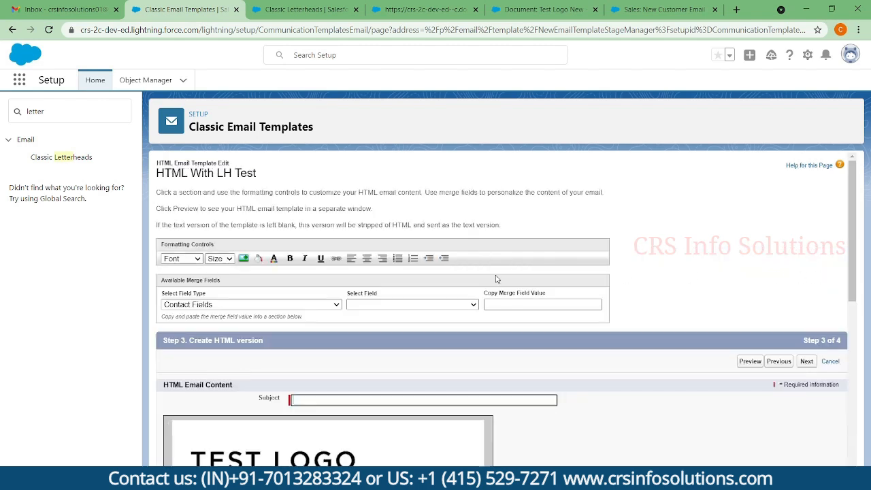
scroll(514, 273, down, 3)
scroll(306, 340, down, 3)
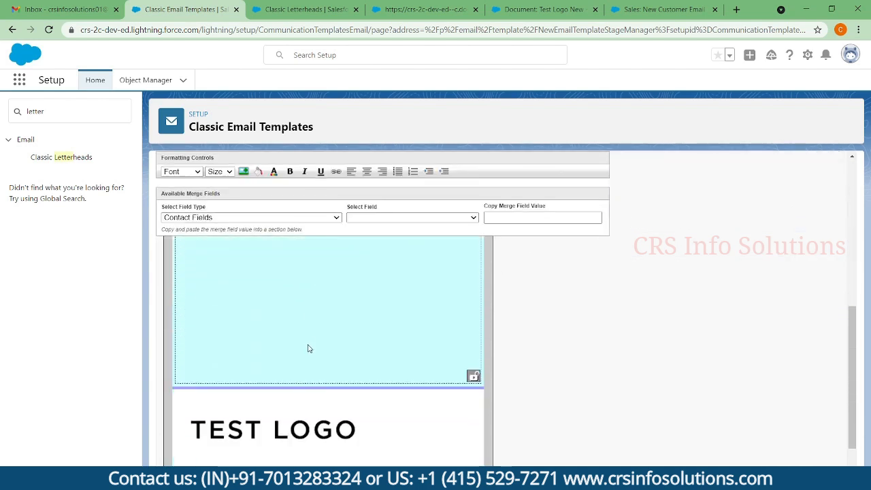
scroll(312, 350, up, 3)
scroll(313, 350, up, 5)
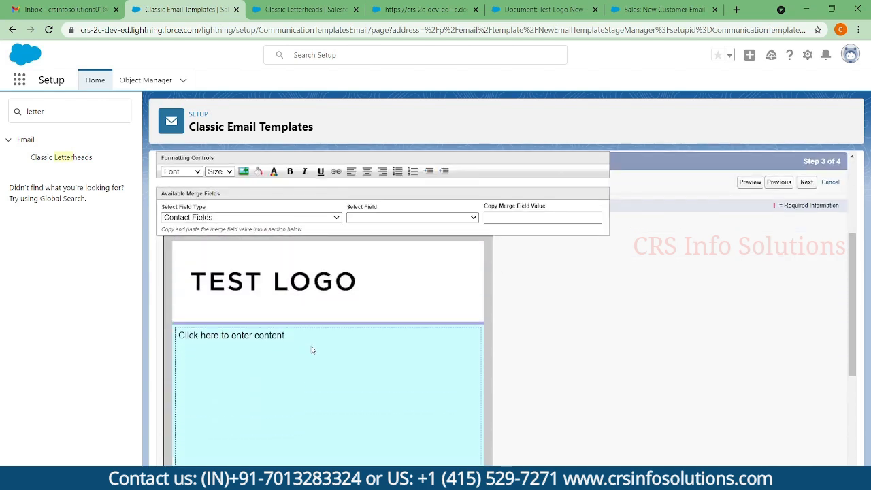
click(329, 340)
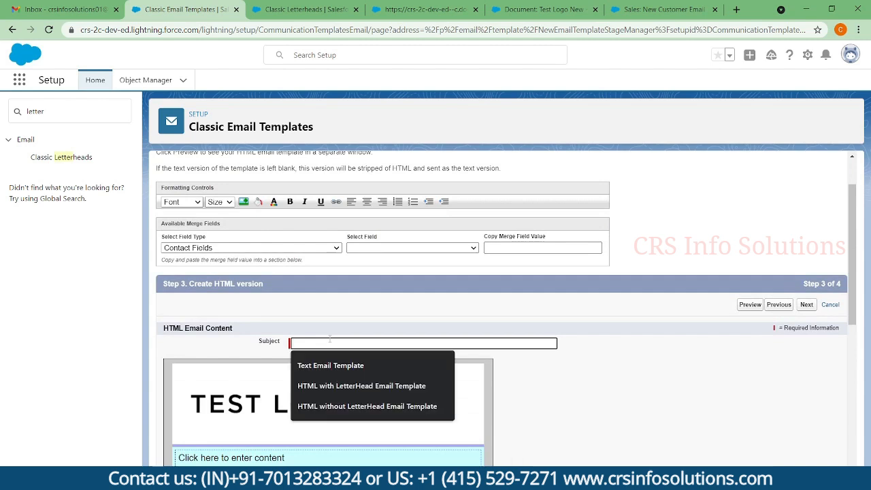
click(348, 386)
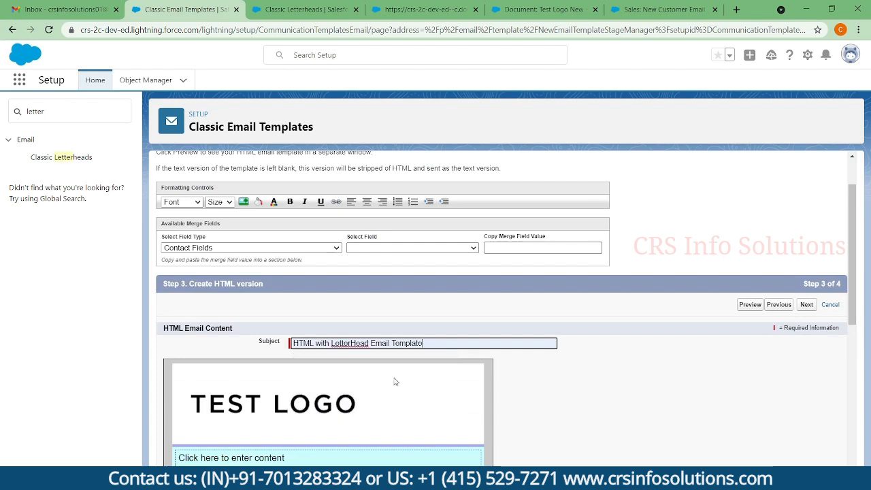
scroll(628, 352, down, 3)
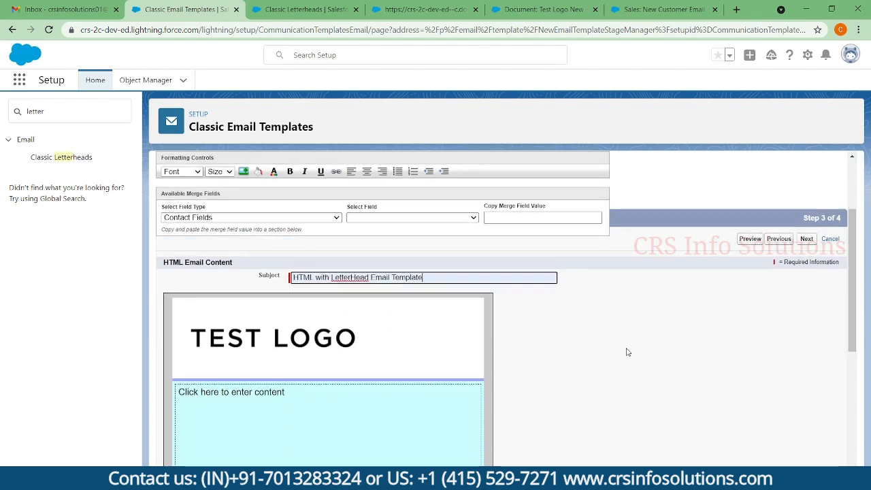
scroll(760, 301, up, 3)
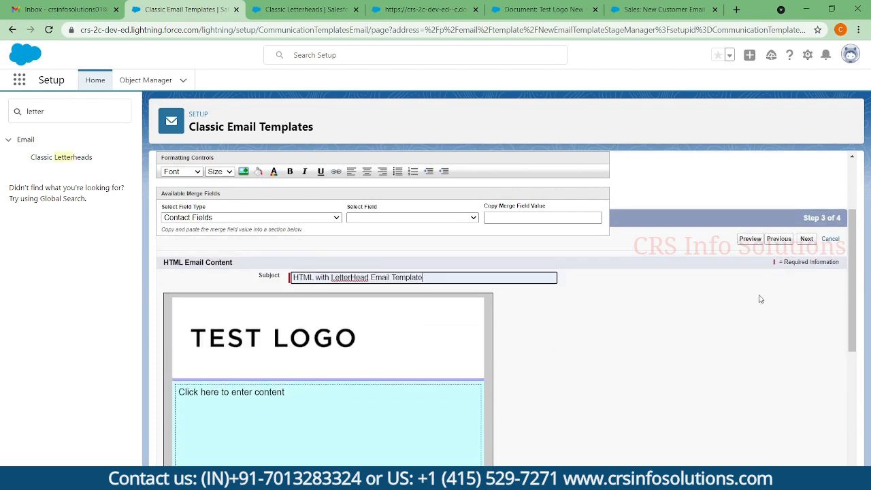
Step: Proceed to the text-only version, start its body with Dear, and copy the merge field value for the account fields' Account Name
click(805, 240)
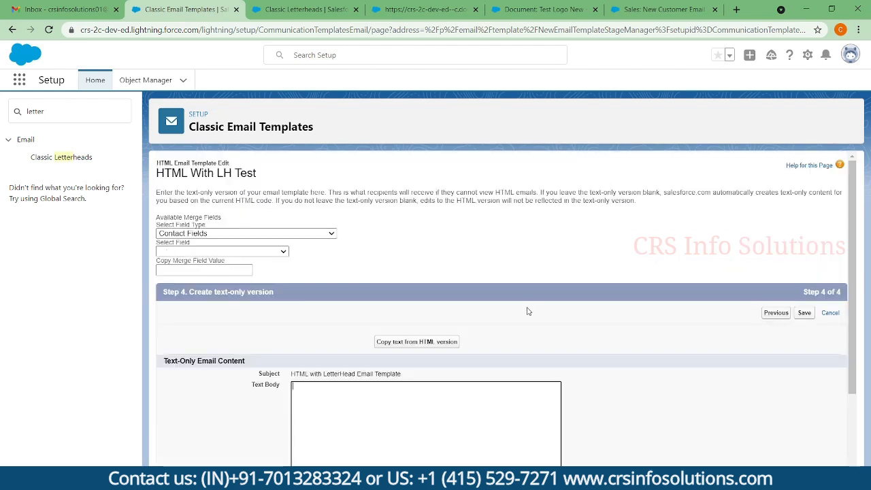
scroll(457, 364, down, 1)
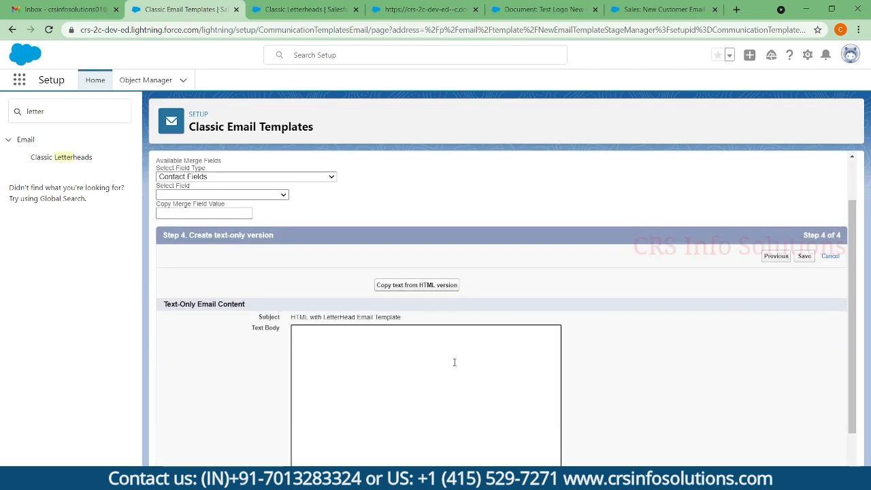
click(409, 340)
click(291, 177)
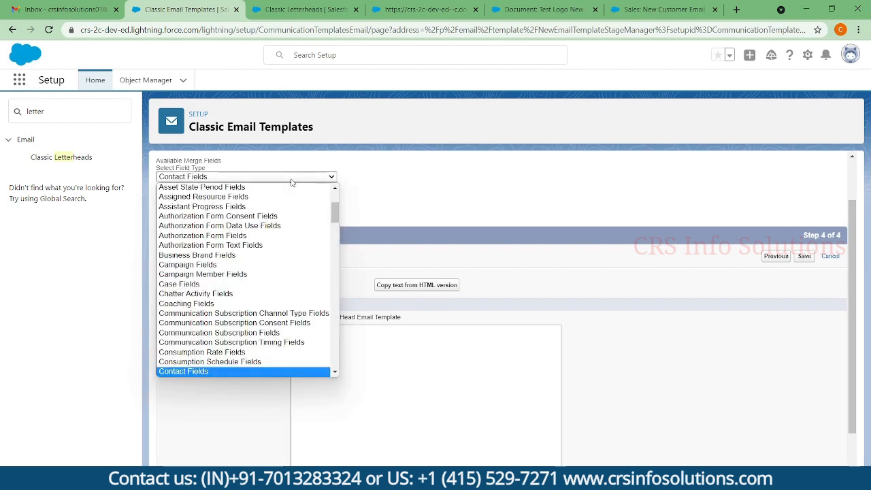
click(364, 202)
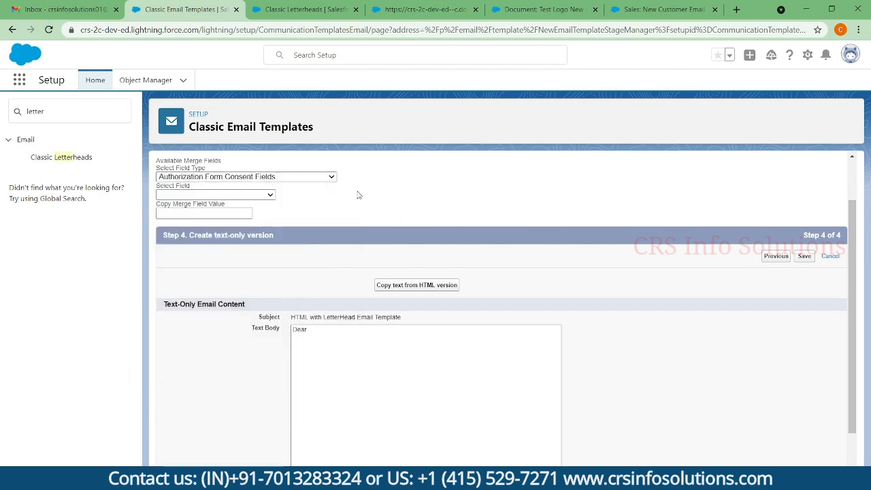
click(304, 176)
click(290, 187)
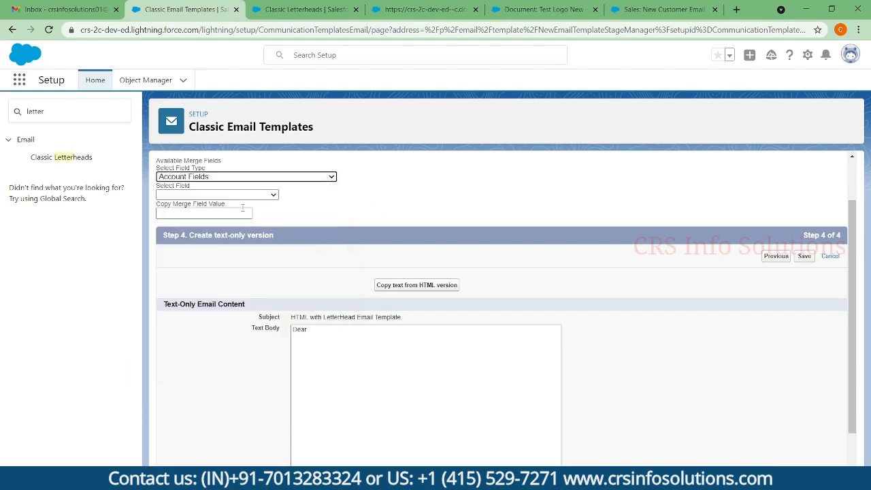
click(258, 194)
click(204, 239)
key(ctrl+c)
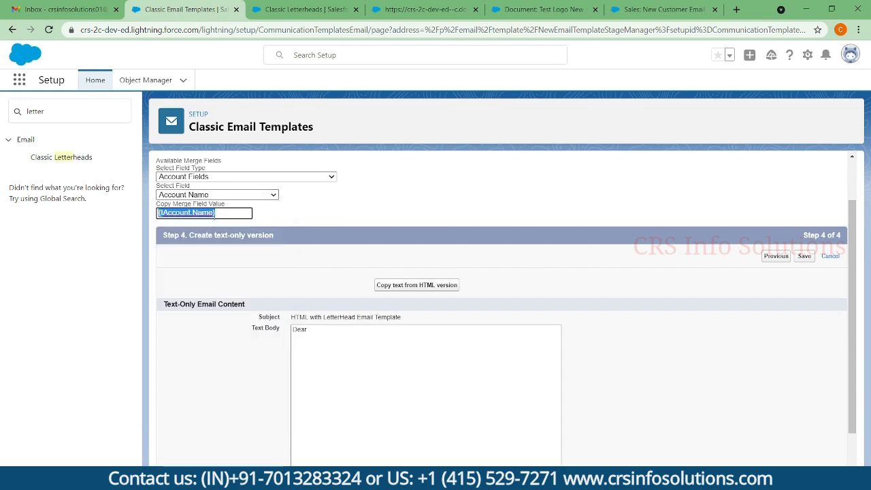
Step: Insert the {!Account.Name} merge field after Dear in the text body and save the template
click(327, 331)
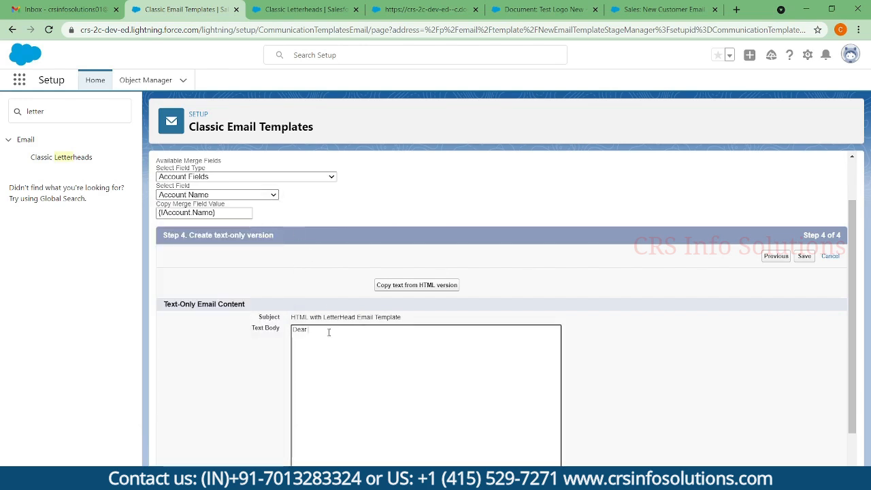
key(ctrl+v)
scroll(710, 275, down, 1)
scroll(721, 274, up, 2)
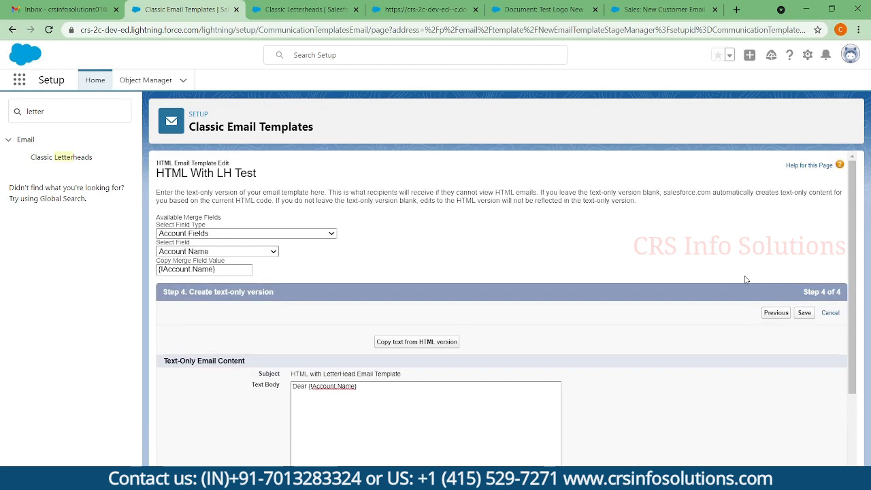
click(804, 314)
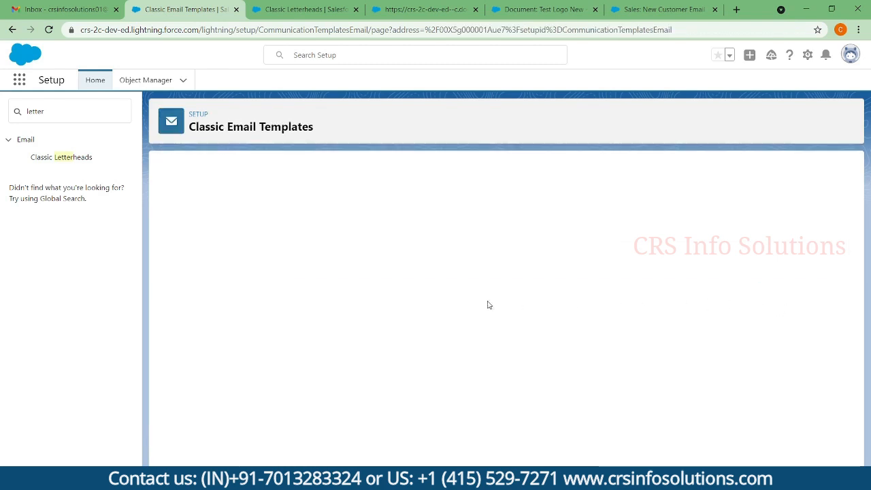
Step: Review the saved template's plain text preview, HTML preview and detail fields
scroll(345, 317, down, 7)
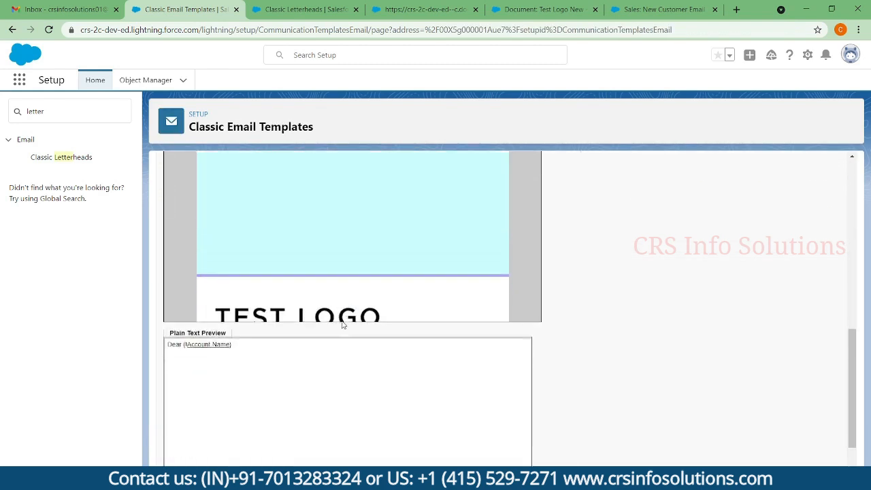
drag(232, 276, 166, 276)
click(517, 289)
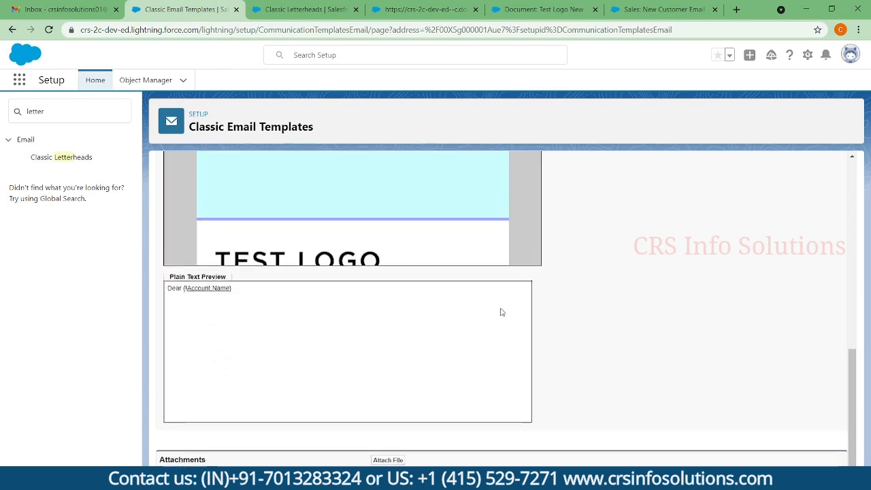
scroll(476, 311, up, 7)
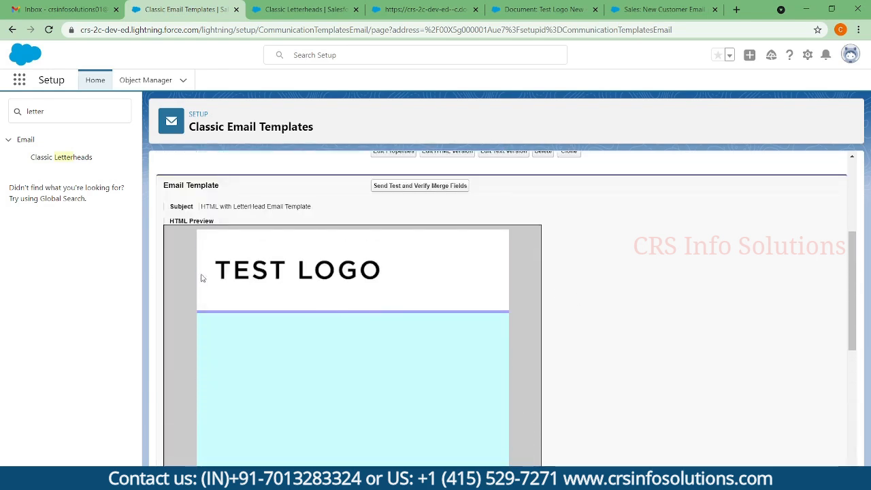
scroll(306, 302, up, 2)
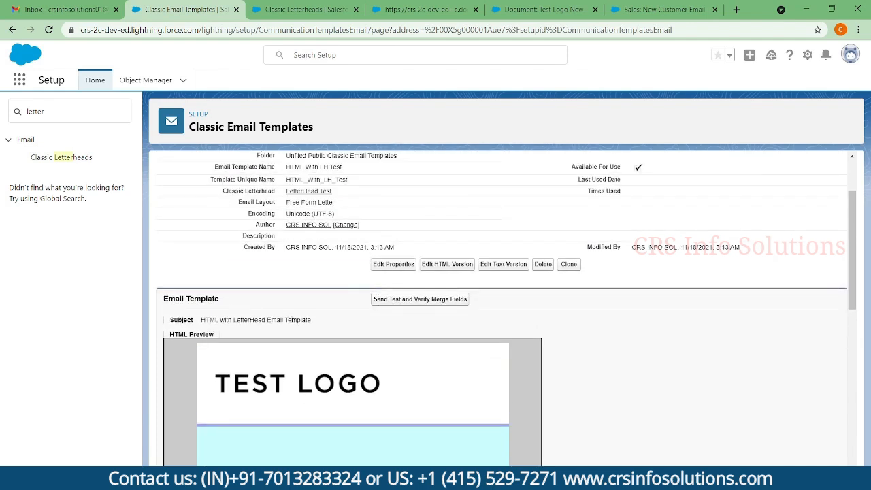
scroll(381, 301, up, 2)
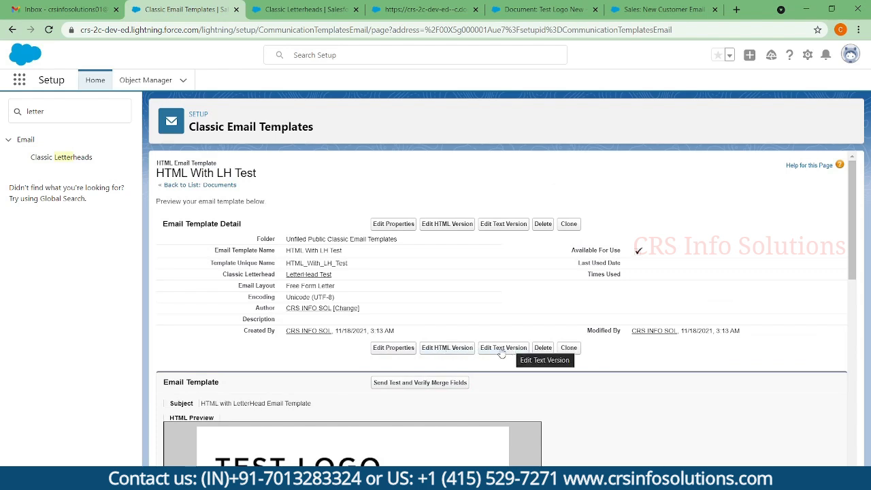
Step: Edit the template's HTML version, clear the placeholder text from the letterhead's body section, and save
click(453, 351)
scroll(454, 352, down, 1)
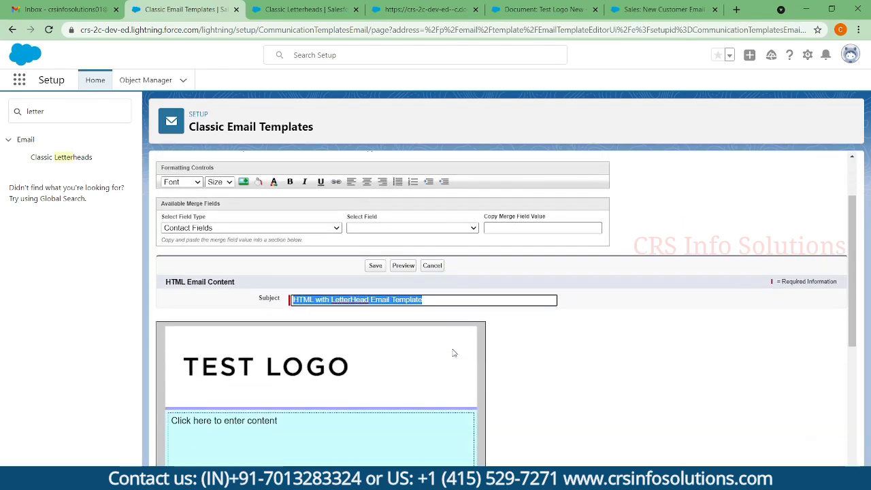
scroll(454, 353, down, 2)
click(381, 309)
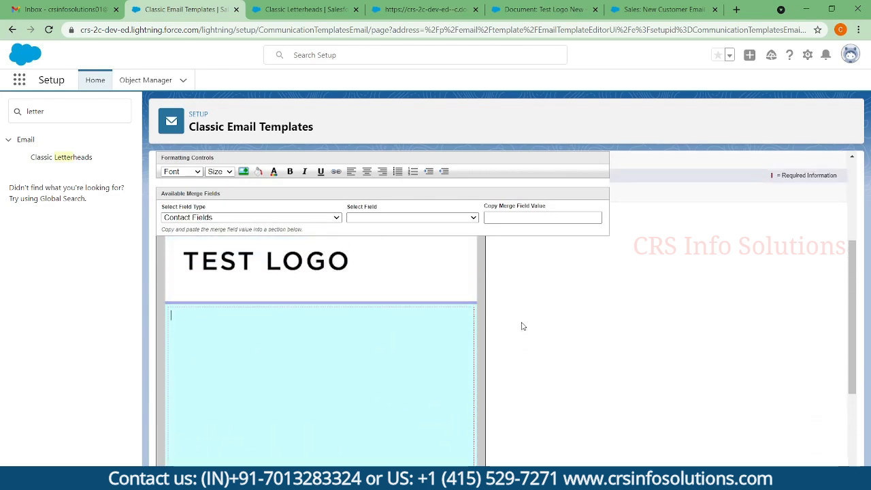
scroll(522, 326, up, 2)
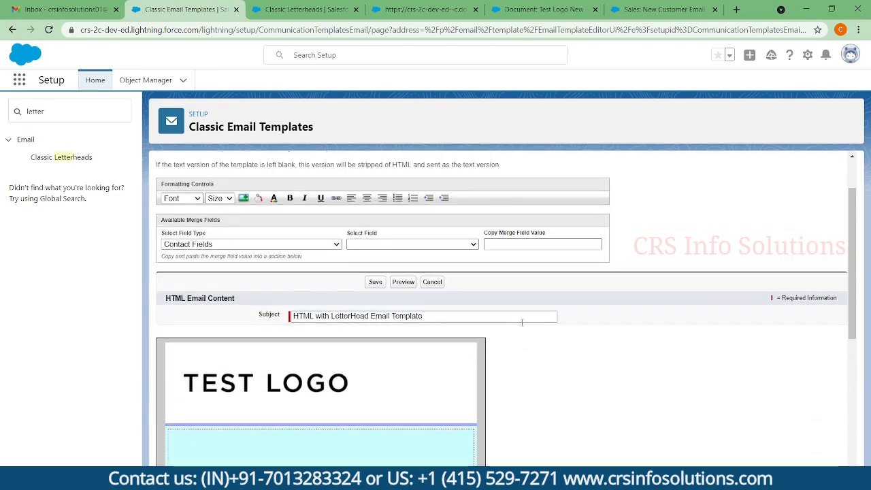
scroll(522, 324, down, 4)
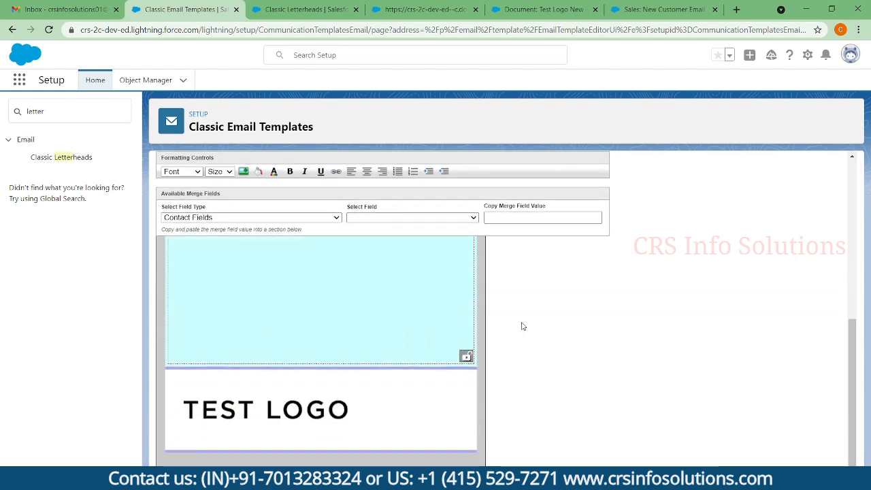
scroll(521, 327, up, 5)
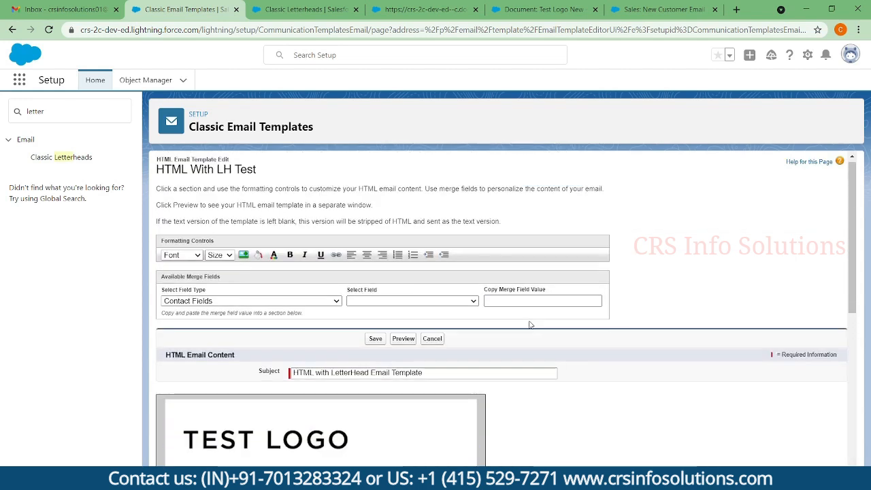
click(374, 339)
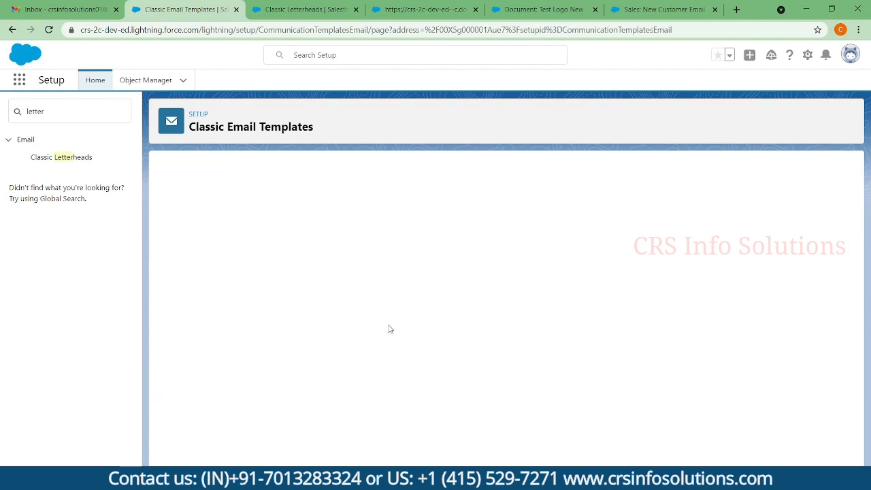
Step: Send a test email preview of the template with the Account record Test Account as the related record
scroll(389, 329, down, 2)
scroll(390, 330, down, 1)
scroll(389, 330, down, 4)
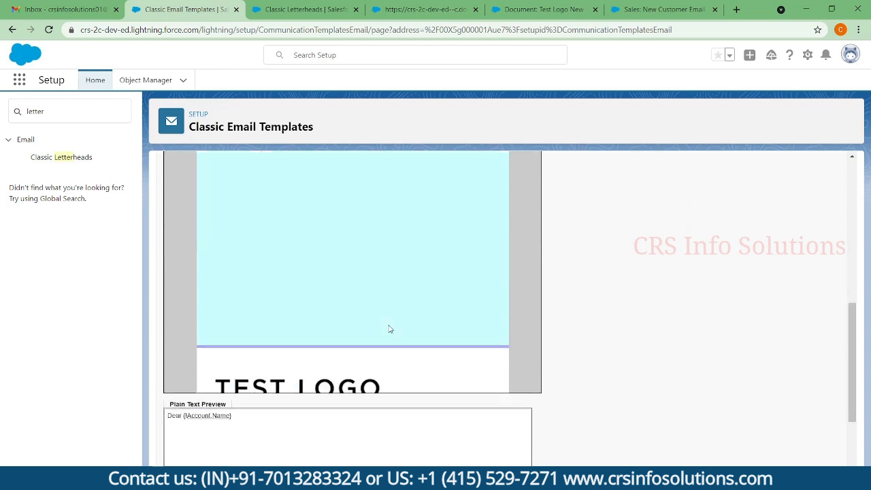
scroll(390, 329, down, 2)
scroll(399, 334, up, 10)
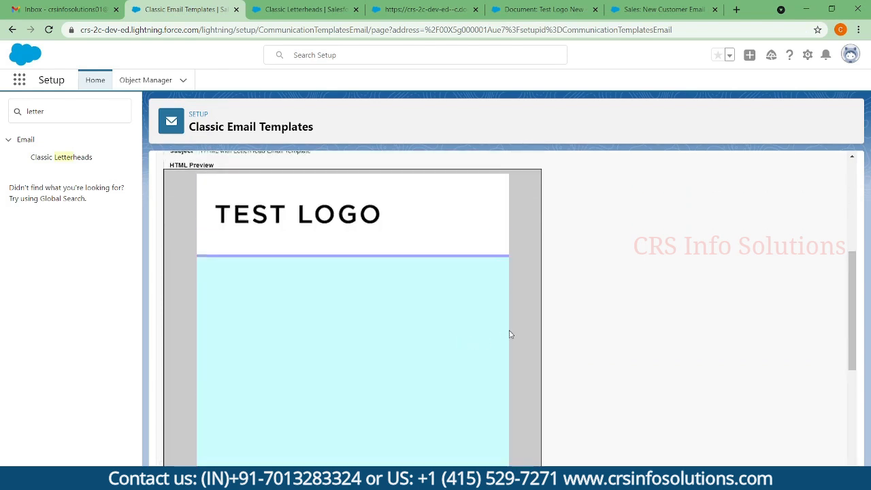
click(439, 383)
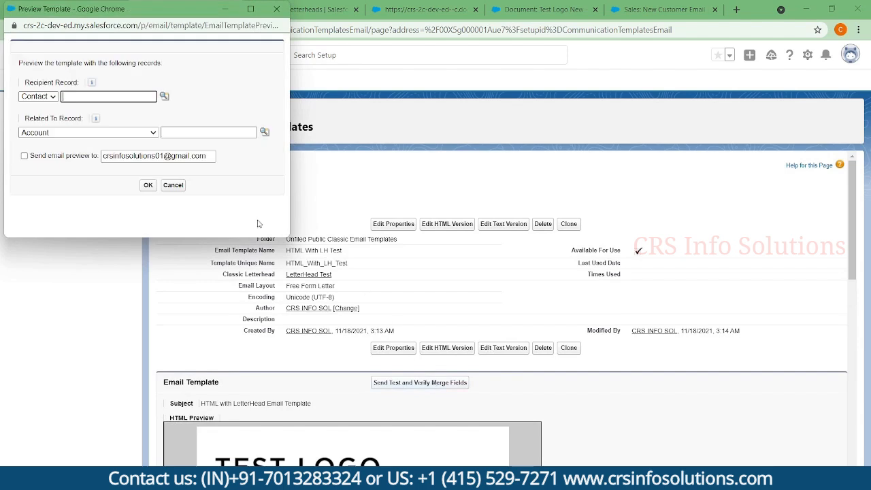
click(163, 132)
click(167, 149)
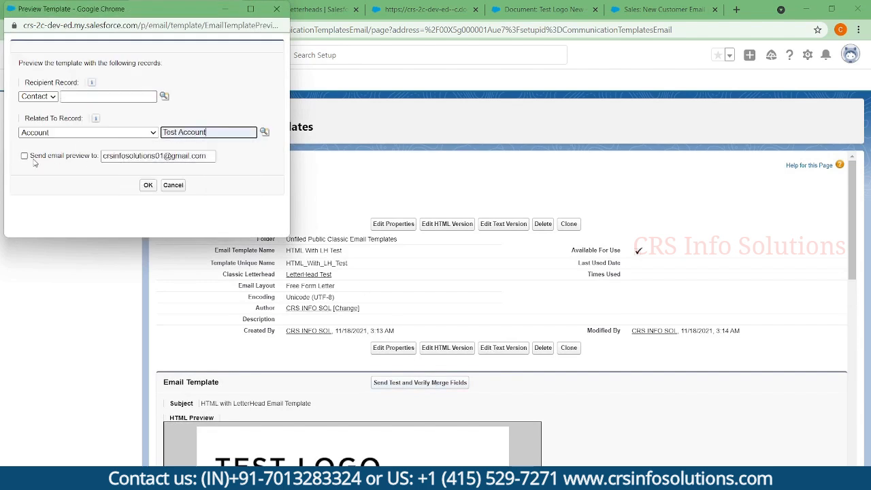
click(24, 157)
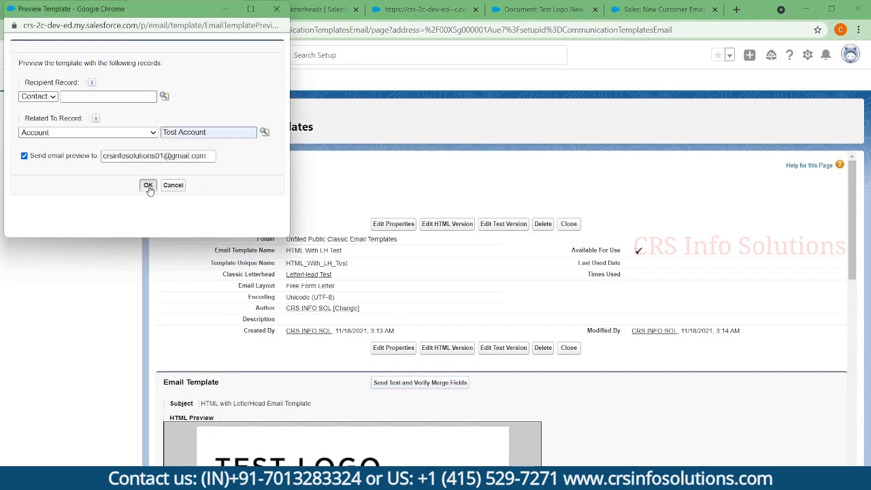
click(148, 185)
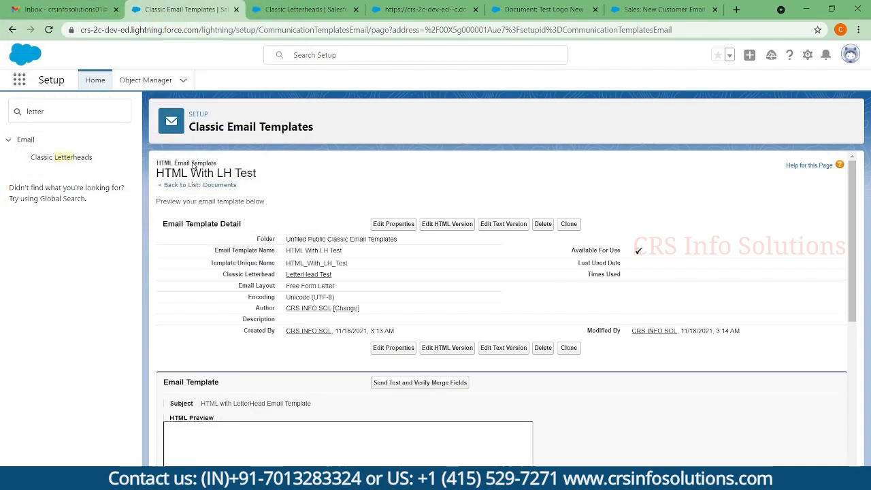
Step: Switch to Gmail, refresh the inbox until the test email arrives, and open the HTML with LetterHead Email Template message
click(62, 10)
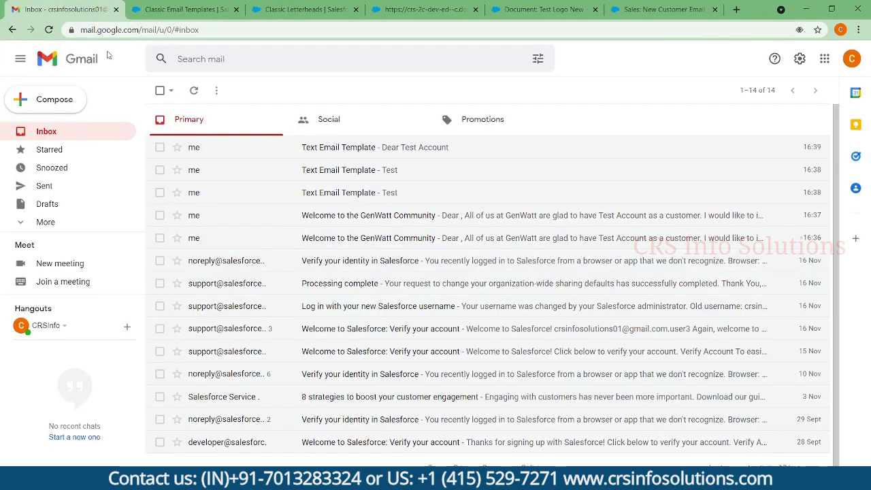
click(195, 91)
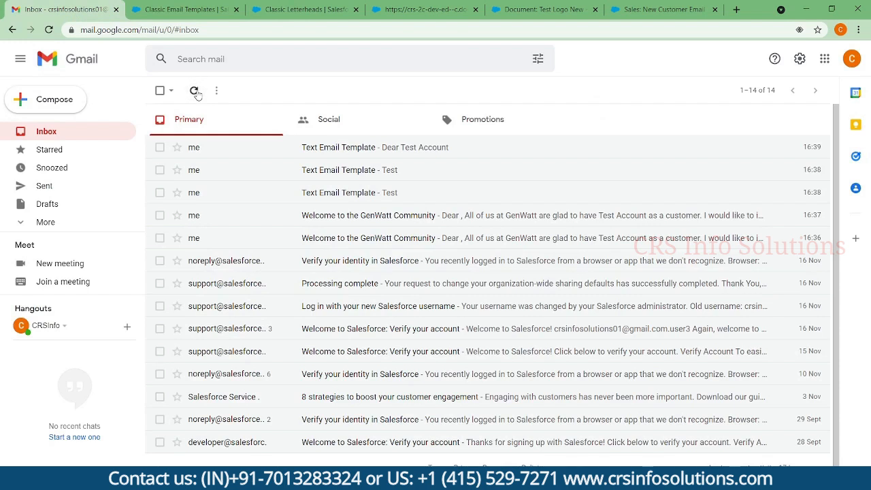
click(195, 91)
click(195, 92)
click(194, 91)
click(202, 13)
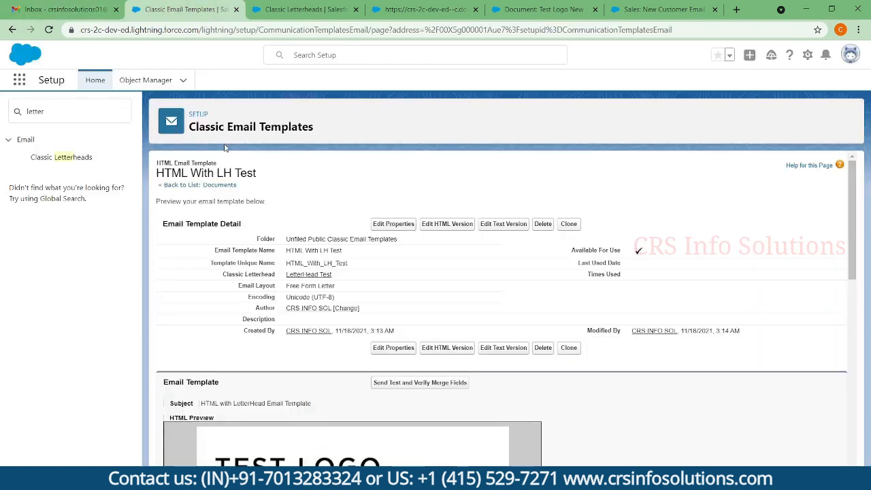
click(61, 9)
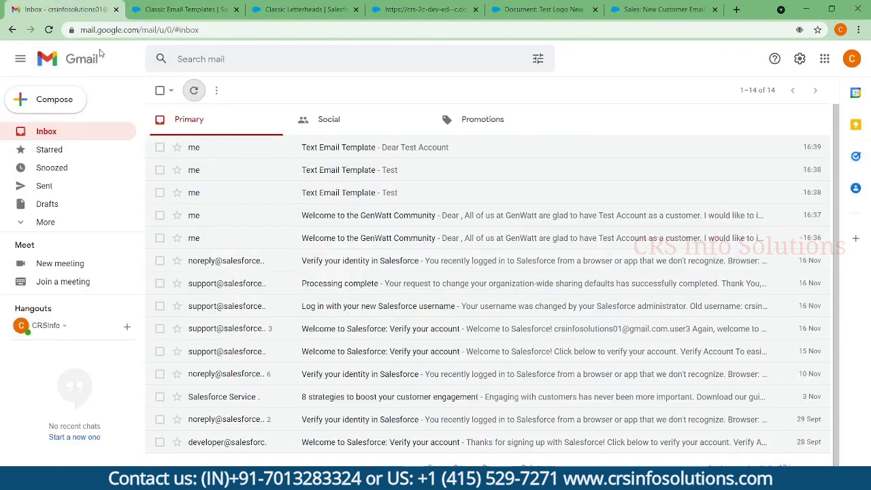
click(194, 91)
click(334, 147)
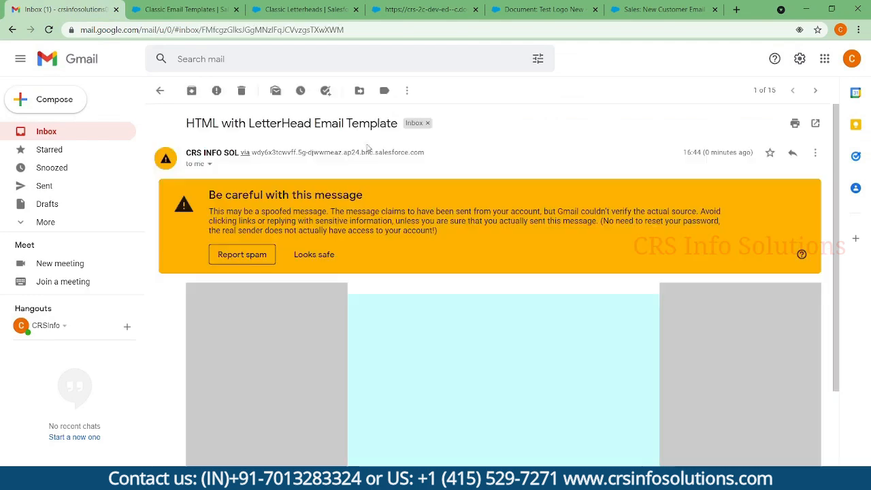
Step: Examine the letterhead logo, body and footer areas in the received email, and return to the inbox
scroll(448, 266, down, 3)
scroll(447, 266, up, 1)
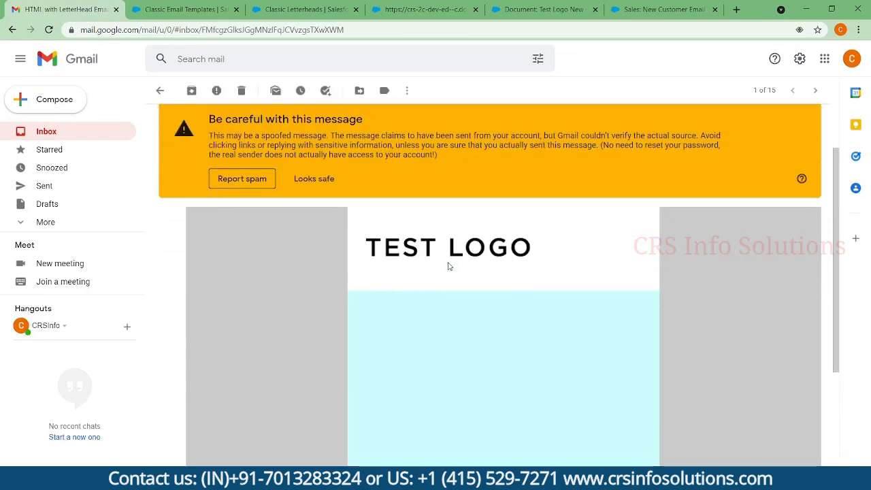
scroll(448, 266, down, 2)
scroll(448, 266, down, 1)
scroll(447, 266, up, 4)
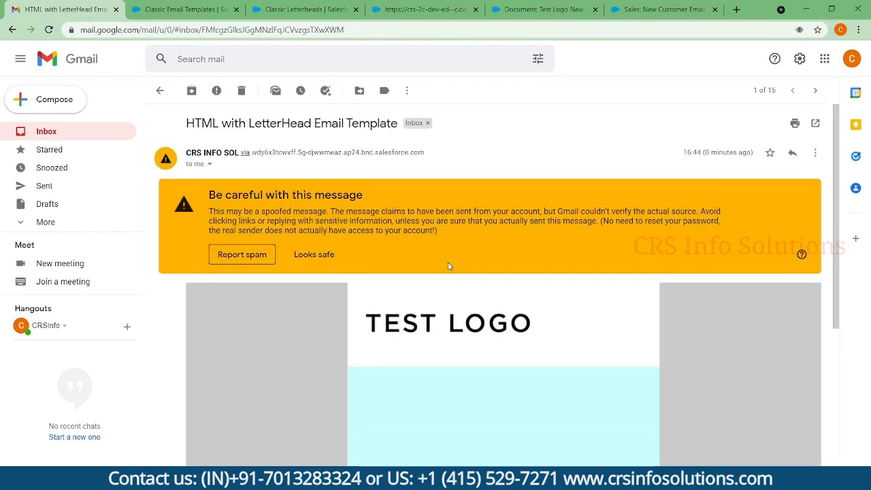
scroll(447, 266, down, 3)
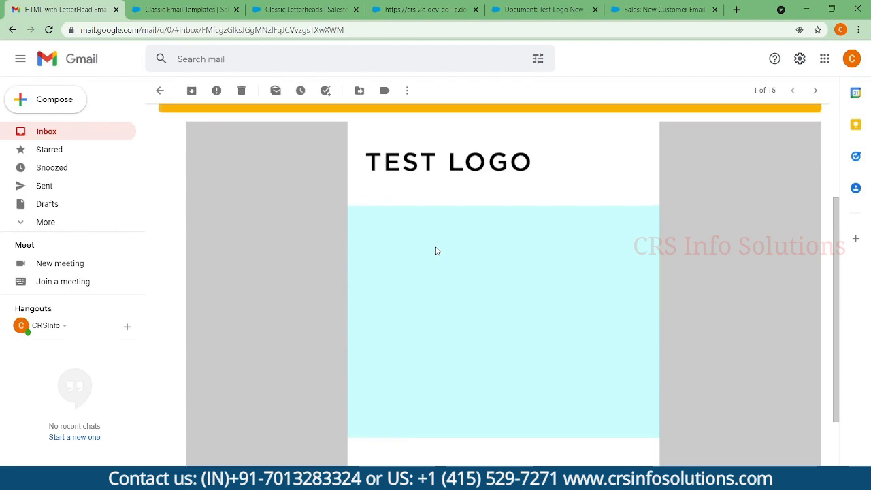
scroll(435, 252, up, 3)
click(161, 90)
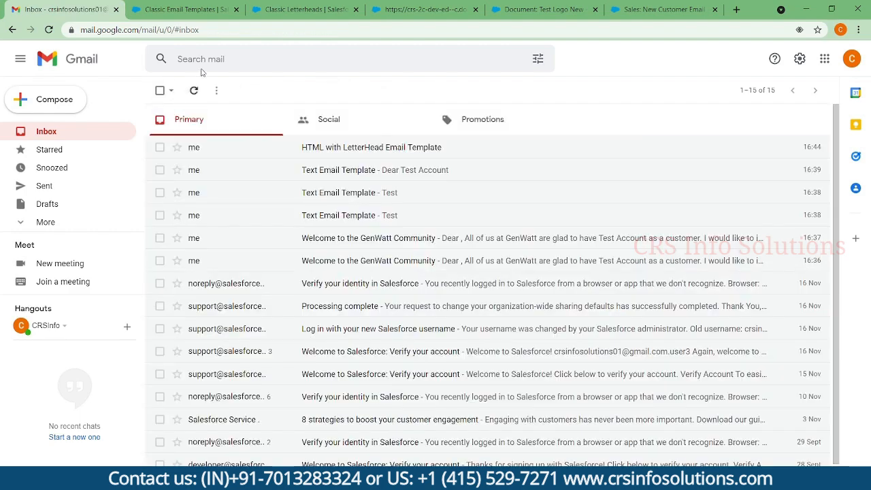
Step: Switch back to Salesforce, review the HTML With LH Test template's previews, and open the Classic Letterheads list
click(191, 7)
scroll(581, 366, down, 5)
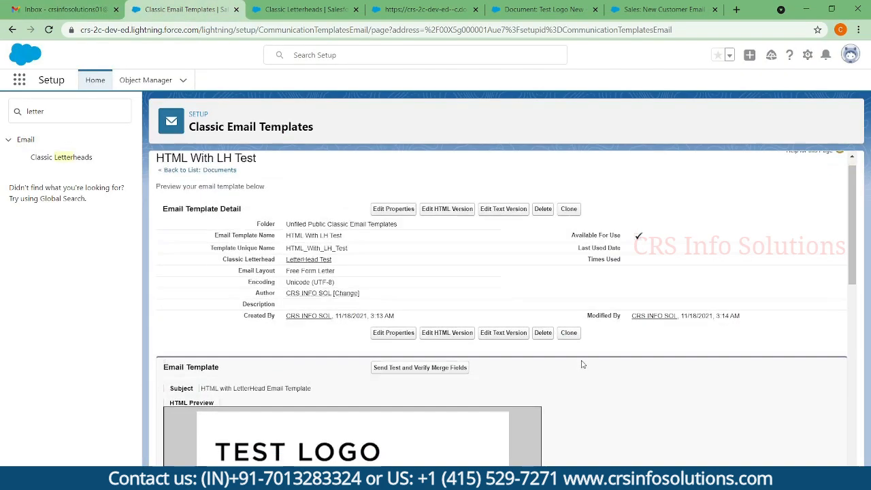
scroll(582, 366, down, 4)
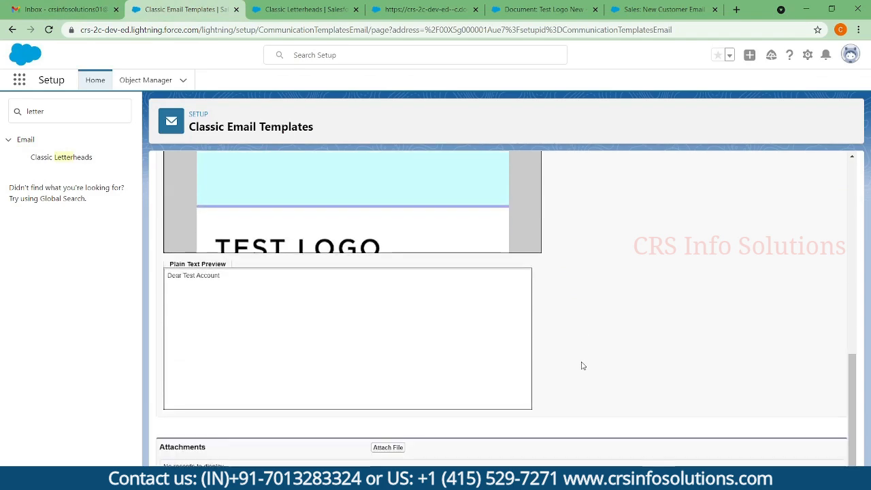
scroll(574, 360, up, 6)
scroll(574, 359, up, 2)
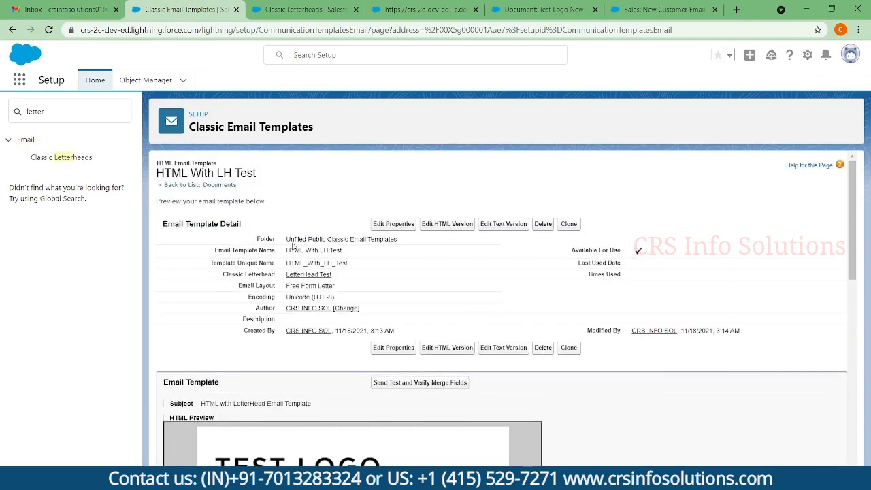
click(85, 159)
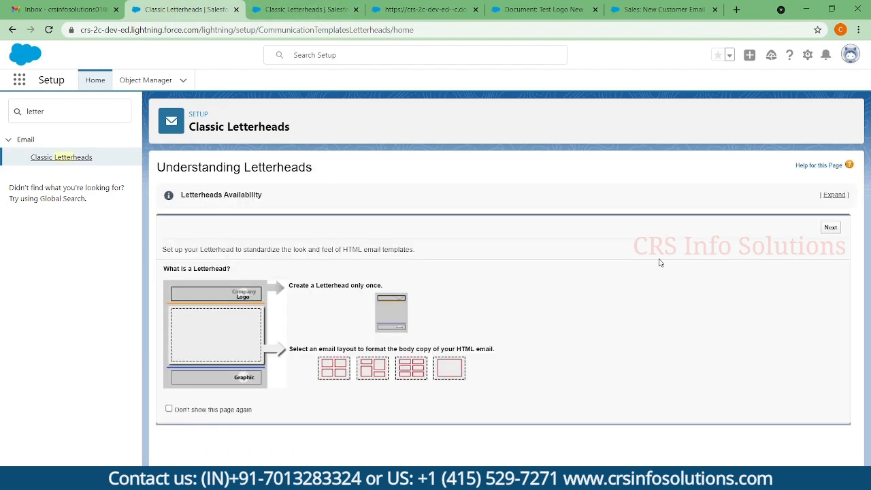
click(831, 230)
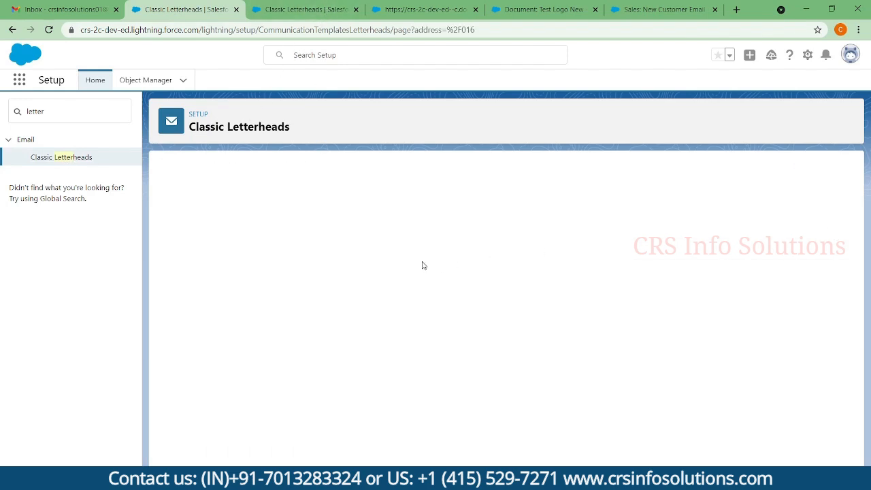
Step: Find Classic Email Templates in Setup by searching "classic em" and start a new Custom template without Classic Letterhead
drag(60, 113, 1, 114)
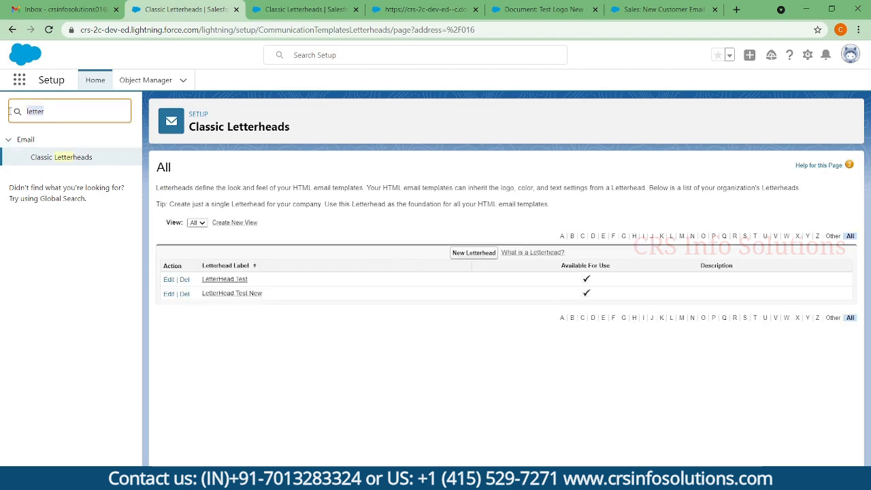
text(classic em)
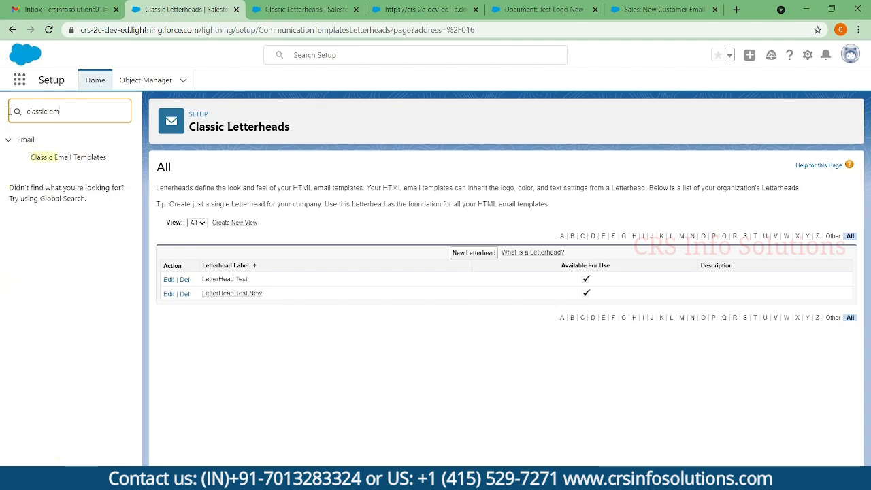
click(38, 157)
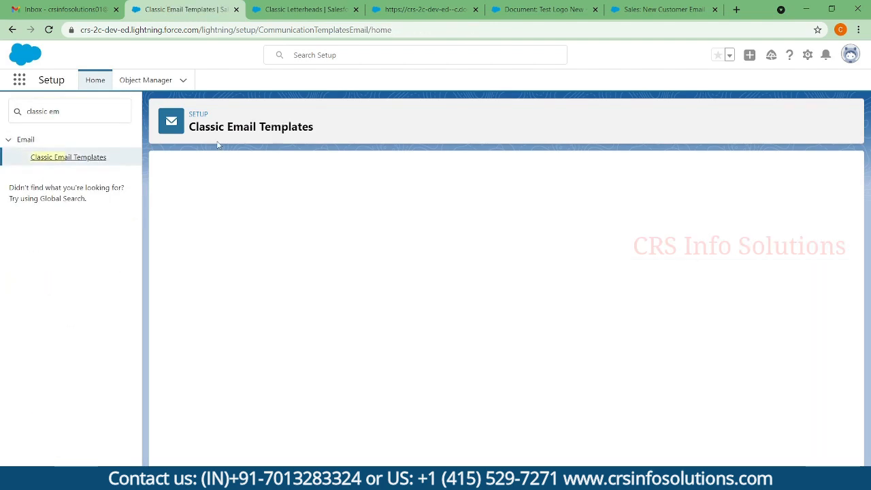
click(394, 256)
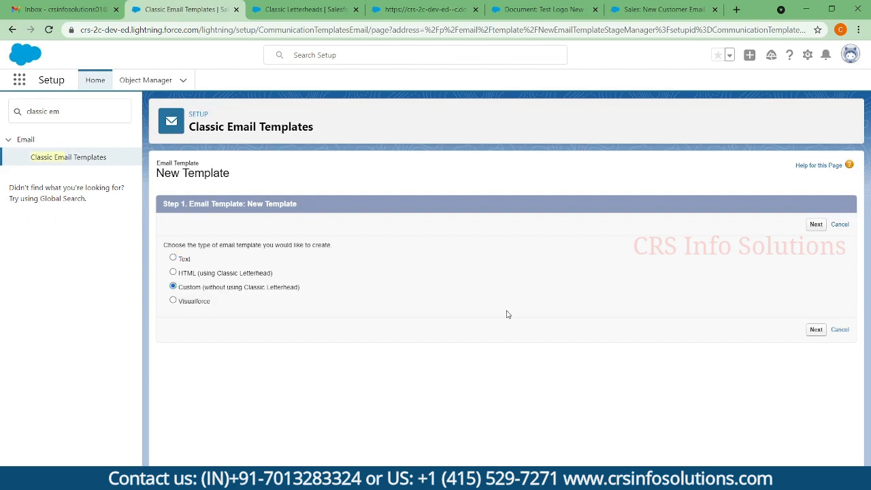
click(815, 330)
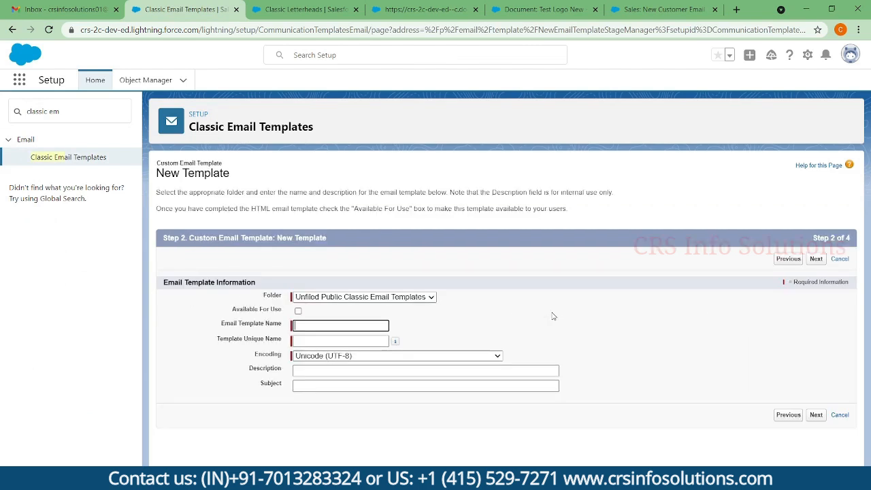
Step: Name the template Without LetterHead Test with unique name Without_LetterHead_Test, and proceed to creating its HTML version
click(346, 328)
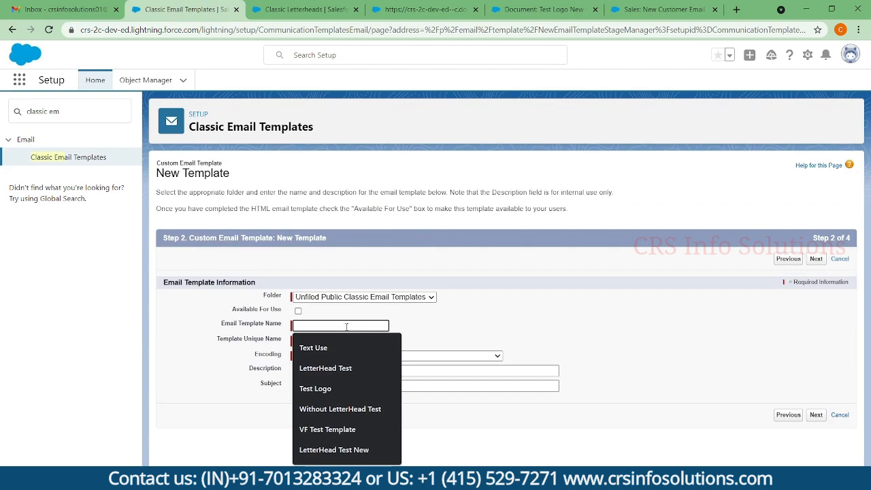
click(375, 409)
click(355, 340)
click(460, 332)
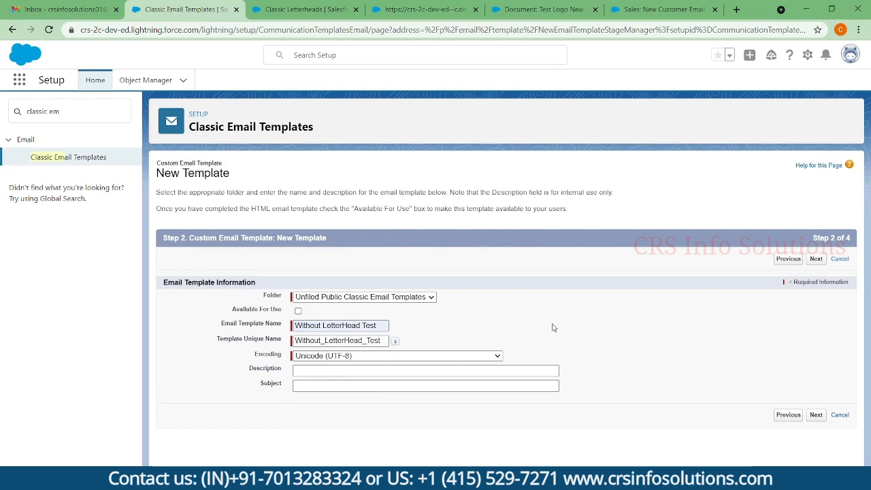
click(816, 415)
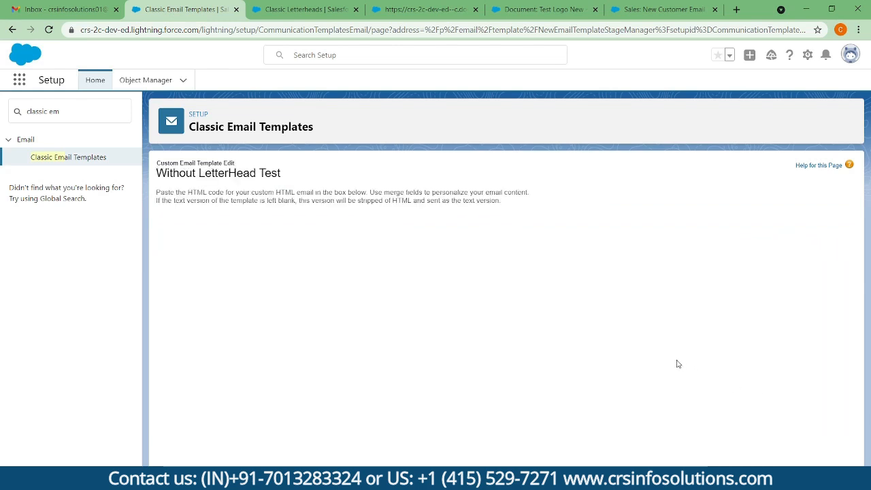
Step: Set the email subject to "Custom without LetterHead Email Template"
scroll(466, 313, down, 1)
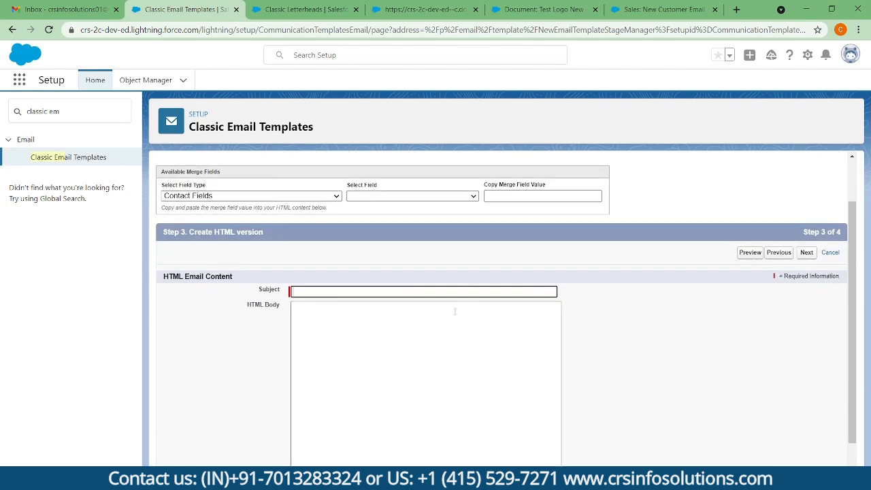
click(380, 291)
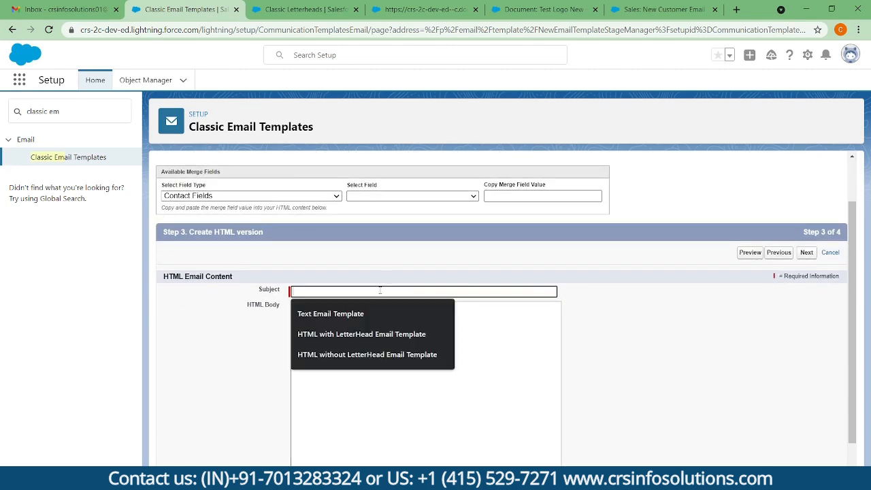
click(384, 355)
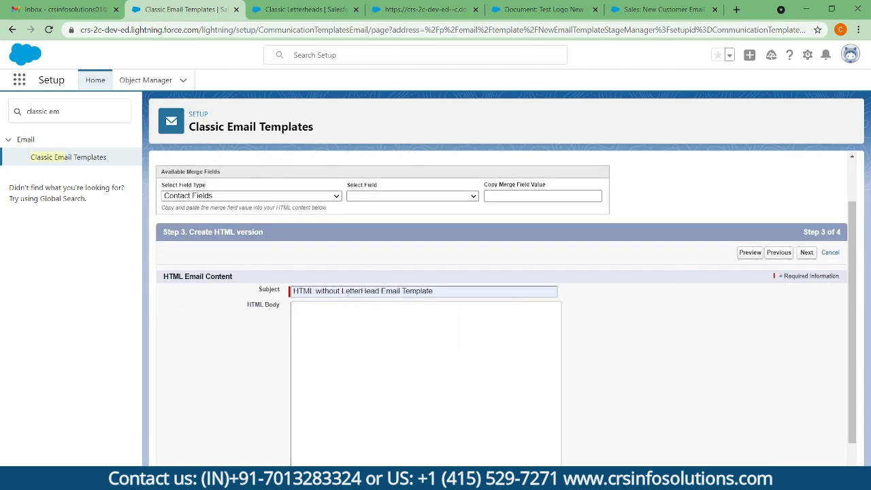
double_click(314, 291)
text(Custom)
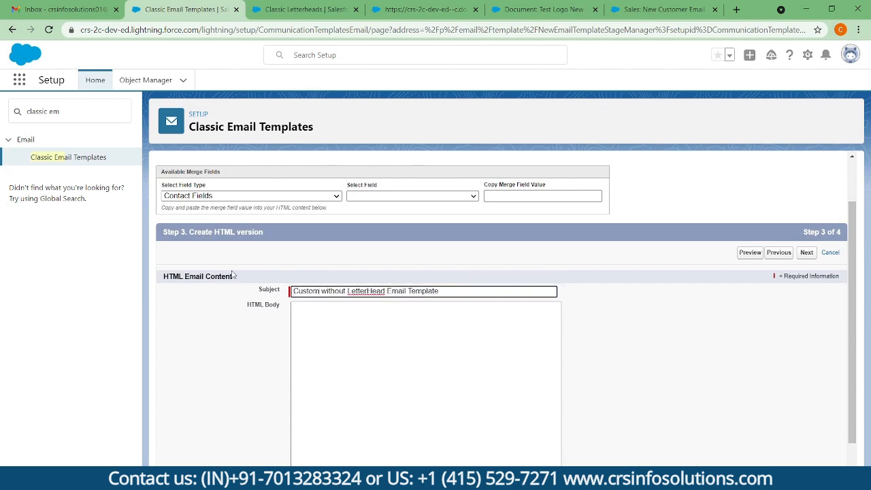
Step: Begin the HTML body with "Dear" and the {!Account.Name} merge field, followed by a <br> line break
click(344, 324)
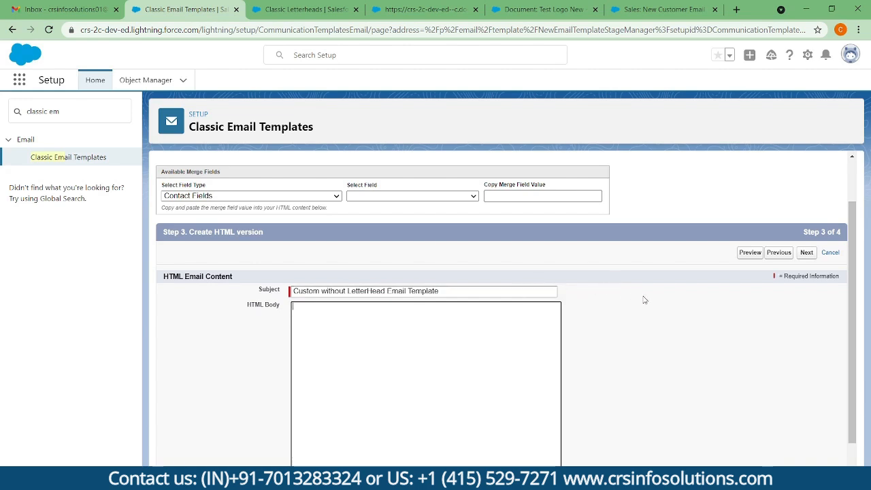
text(Dear)
click(311, 198)
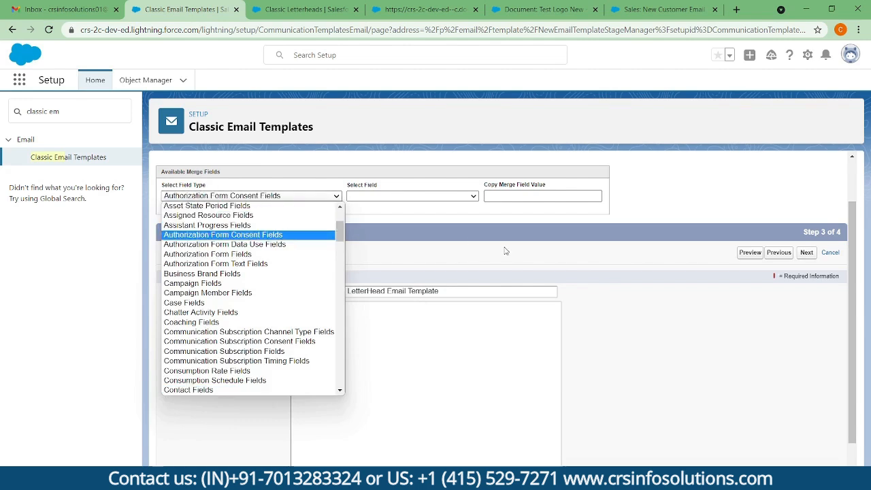
scroll(238, 252, up, 5)
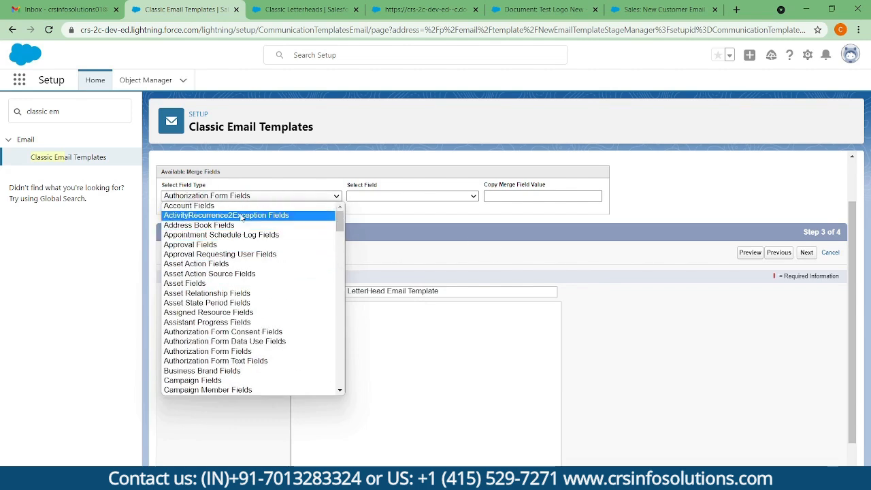
click(245, 205)
click(388, 196)
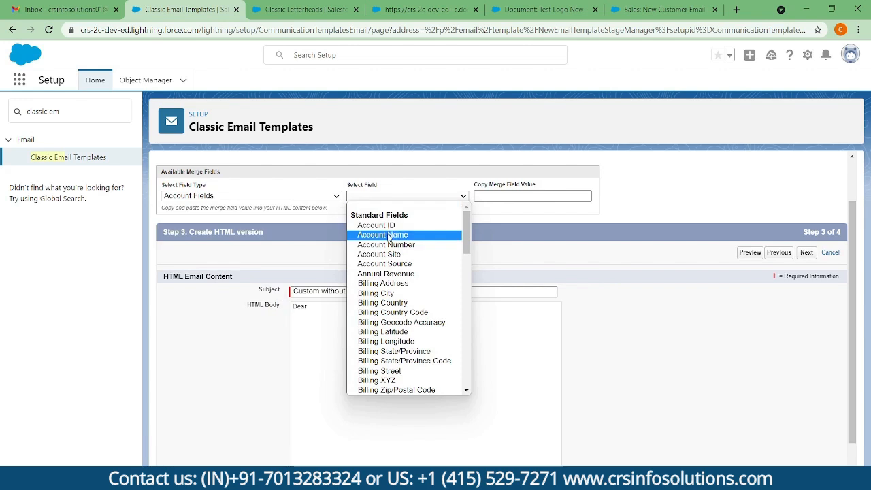
click(389, 239)
key(ctrl+c)
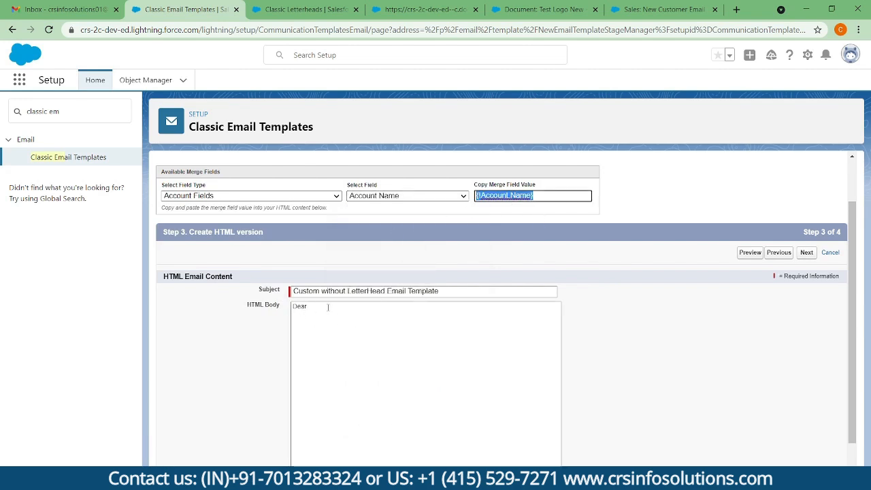
click(317, 307)
key(ctrl+v)
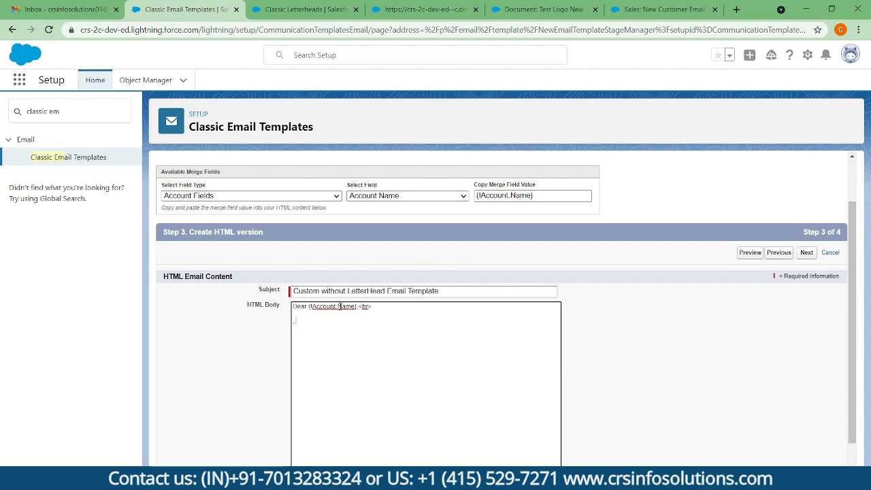
Step: Add "Test Bold" in <b> tags and "Test Underline" in <u> tags on separate lines below the greeting in the HTML body
text(b>)
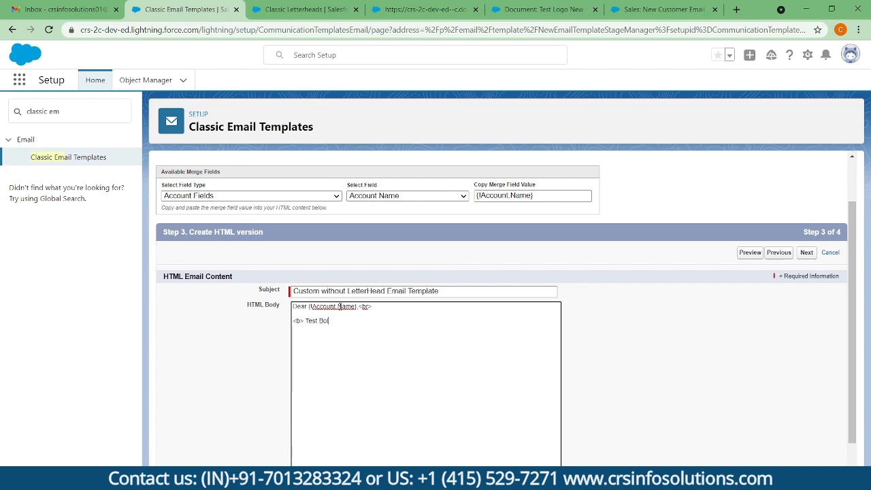
text( Test Bold </b> <)
text(u>)
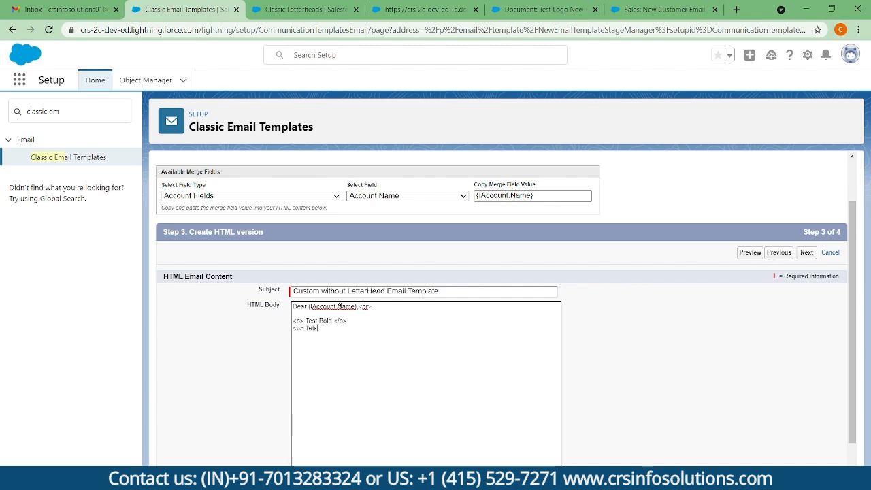
text( Test Underline <)
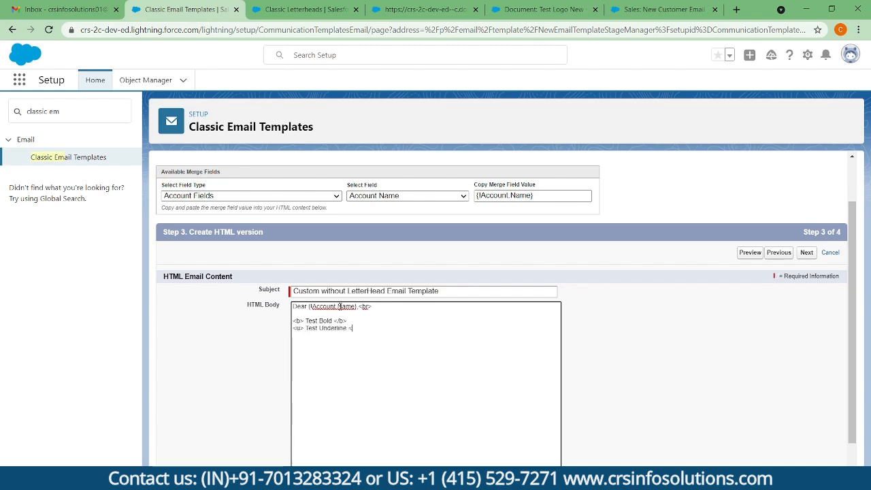
text(/u>)
scroll(354, 310, down, 1)
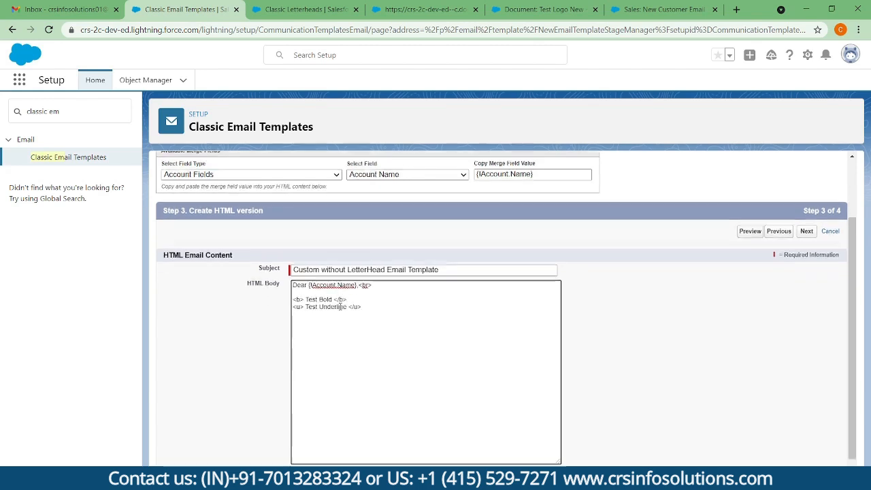
key(Return)
key(Return)
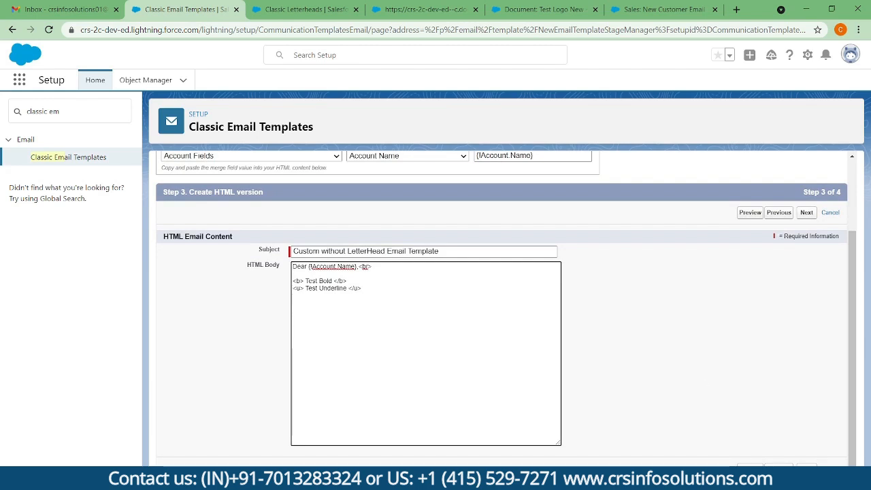
Step: Preview the HTML version, check the bold and underlined text, and return to the template setup
click(750, 470)
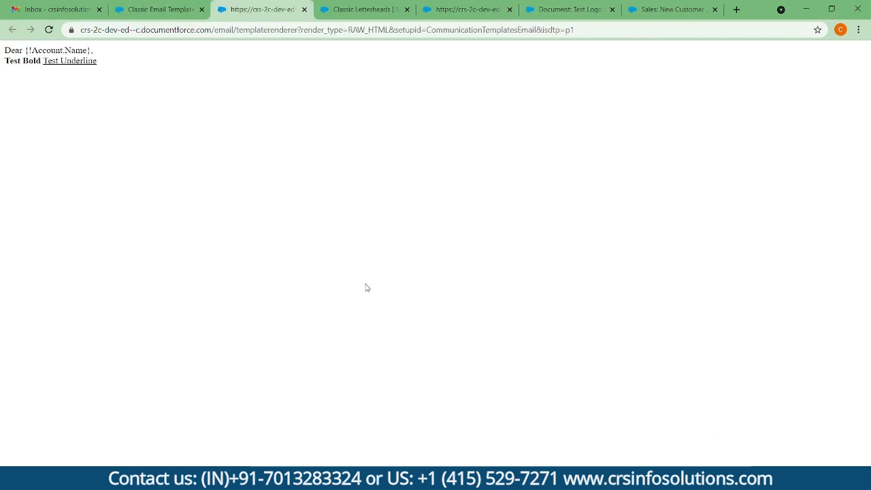
drag(9, 61, 107, 62)
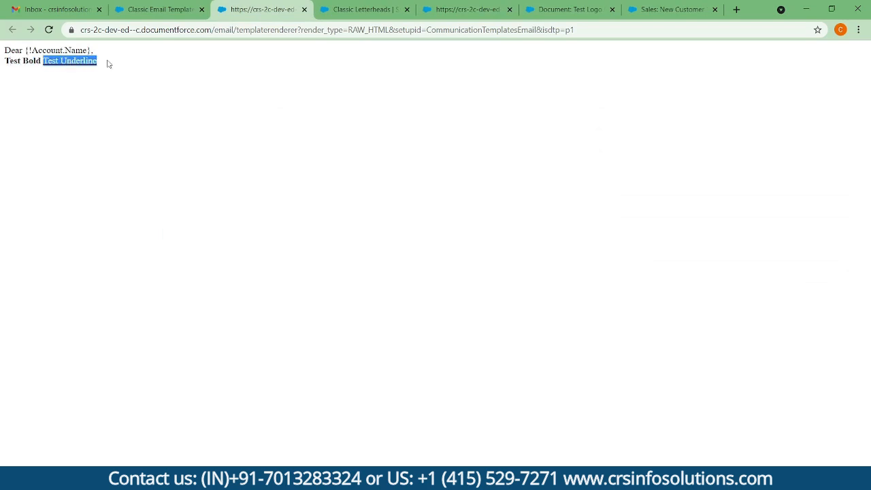
click(163, 9)
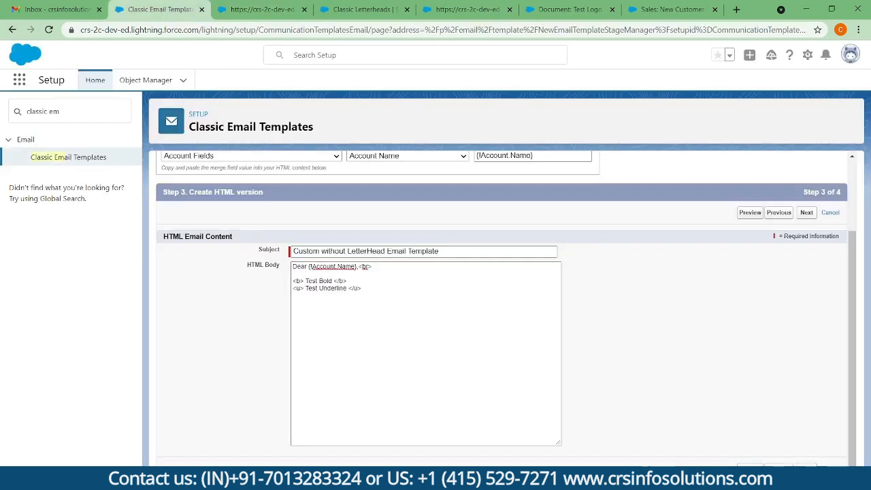
Step: Leave the text-only version blank, save the template, and check its HTML preview
click(807, 468)
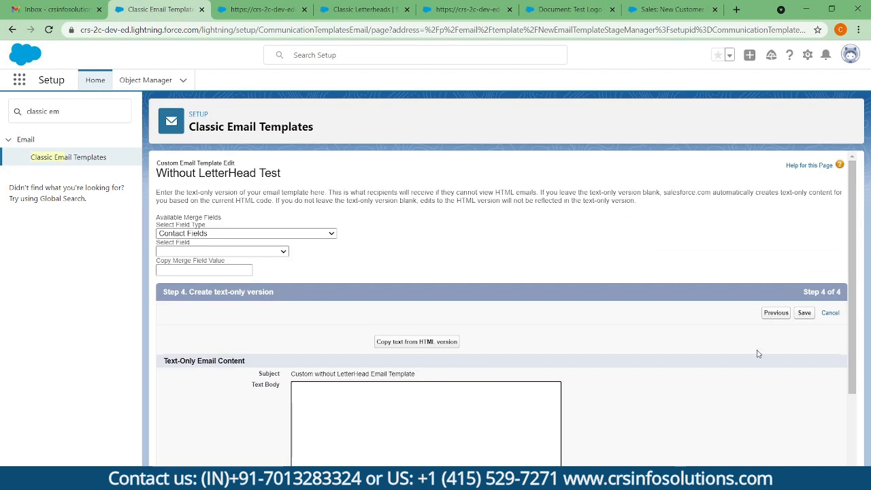
scroll(333, 255, down, 1)
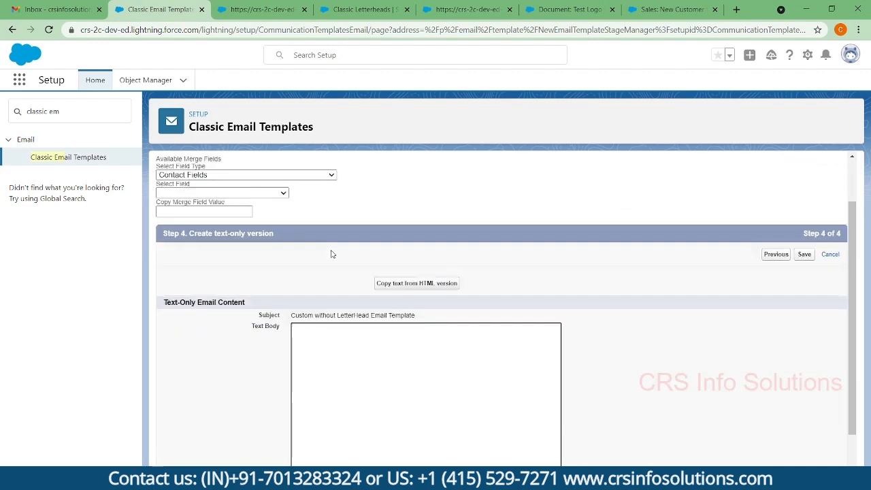
click(804, 258)
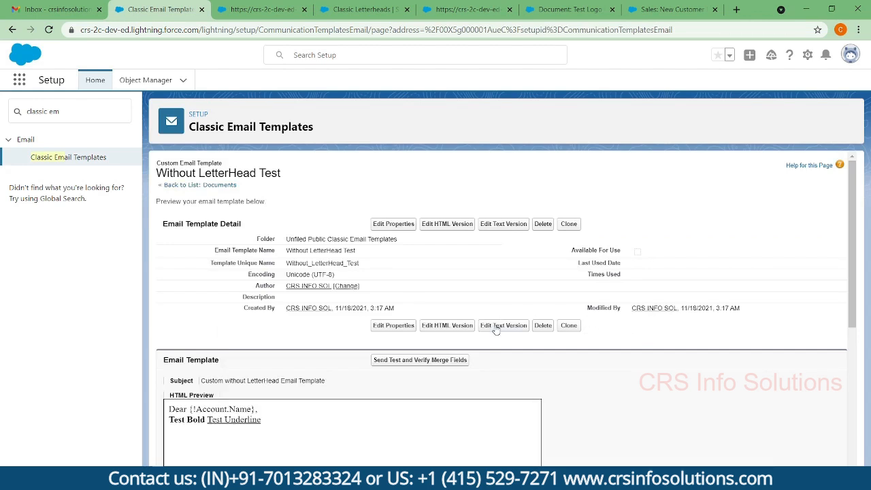
scroll(408, 313, down, 2)
drag(273, 315, 168, 292)
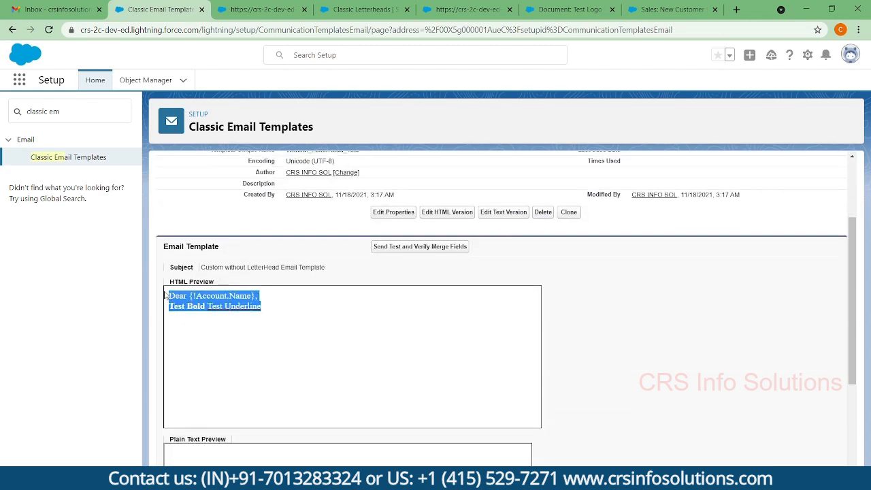
Step: Send a test of the template related to the account Test Account, with the email preview sent to the prefilled address
click(415, 250)
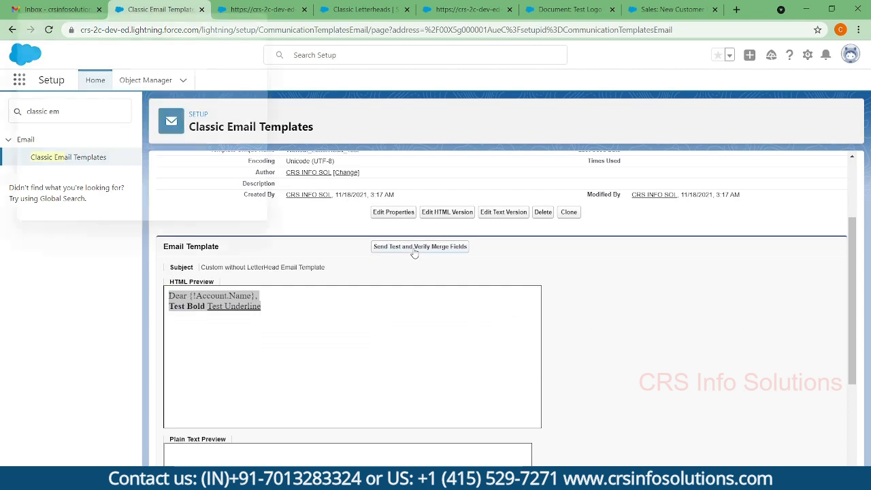
click(203, 132)
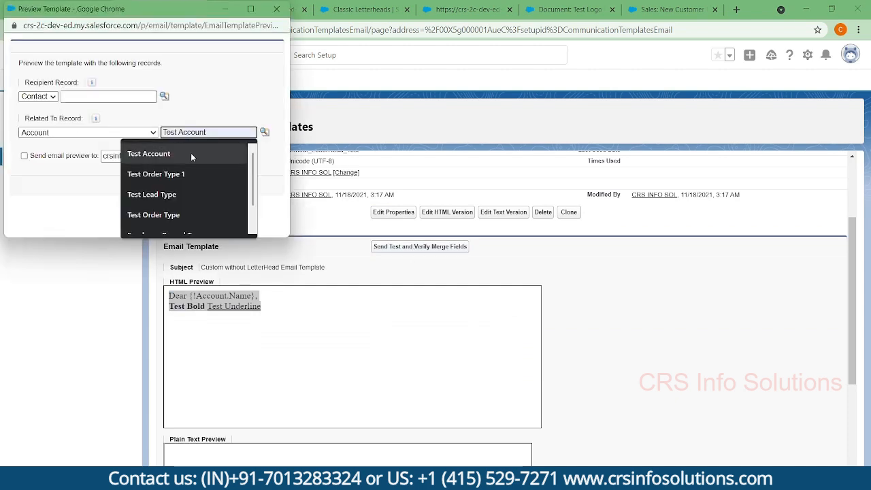
click(191, 154)
click(25, 156)
click(149, 189)
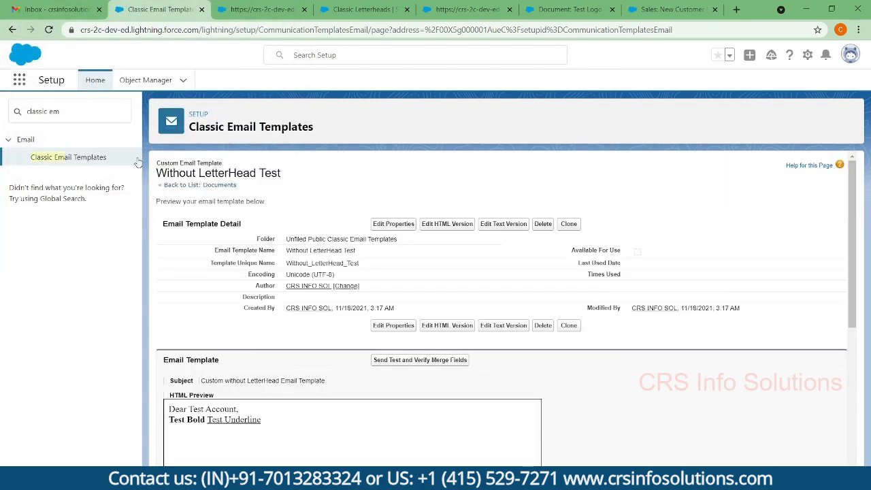
Step: Switch to Gmail and refresh the inbox until the "Custom without LetterHead Email Template" test email arrives
click(61, 11)
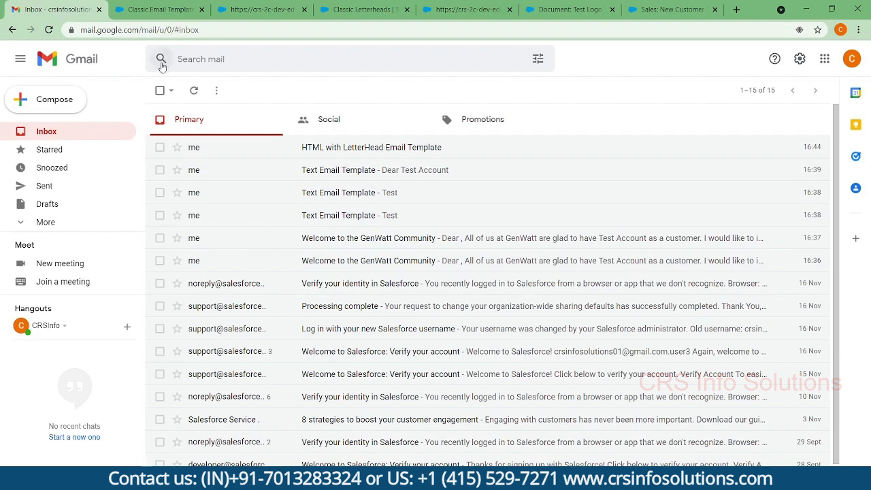
click(193, 96)
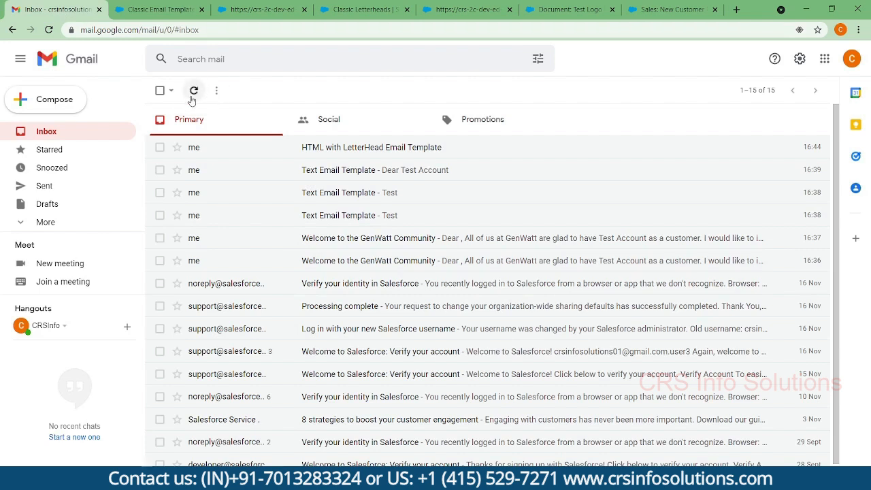
click(194, 96)
click(194, 96)
click(194, 96)
click(194, 97)
click(194, 97)
click(196, 92)
click(196, 92)
click(196, 93)
click(196, 95)
click(196, 94)
click(196, 95)
click(196, 94)
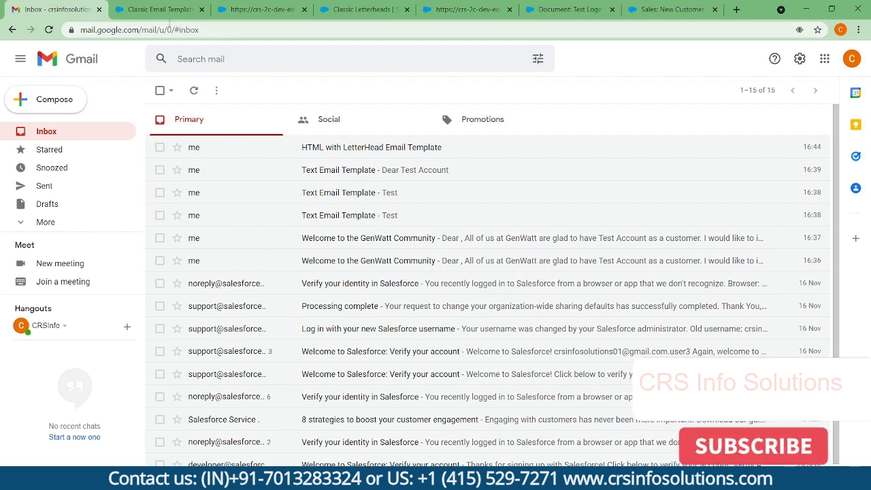
click(163, 10)
click(58, 10)
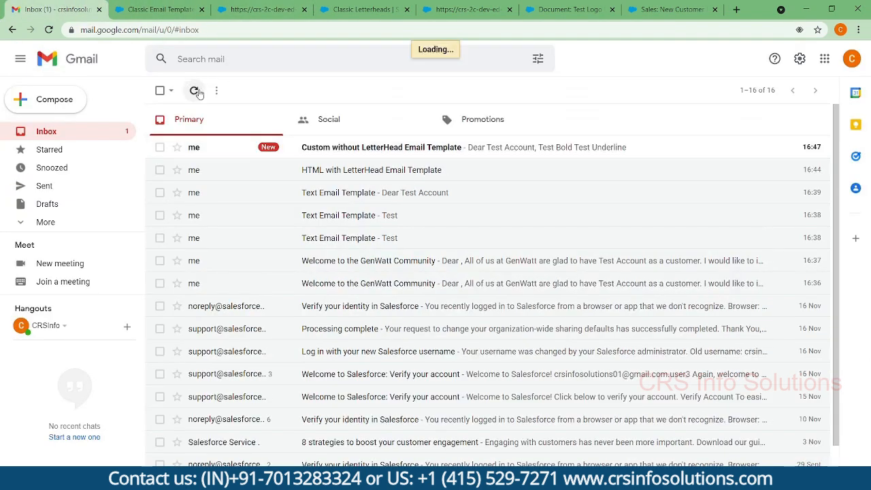
Step: Open the "Custom without LetterHead Email Template" email and examine its account greeting and the bold and underlined text
click(334, 146)
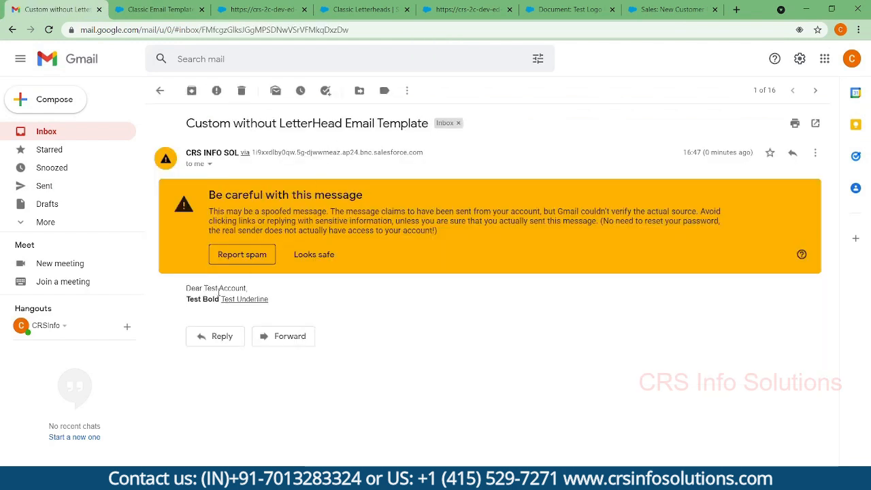
drag(186, 288, 247, 287)
click(249, 289)
drag(189, 299, 216, 299)
drag(271, 300, 229, 300)
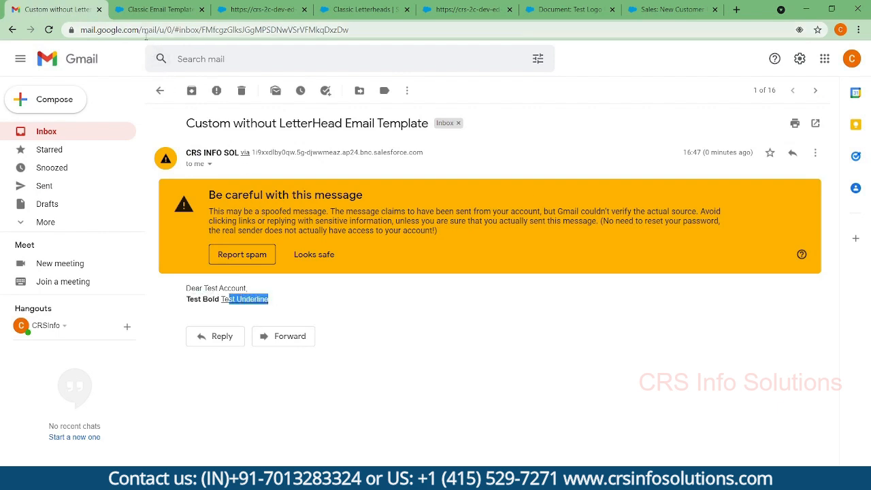
Step: Return to Salesforce's Classic Email Templates and start a new Visualforce template
click(150, 10)
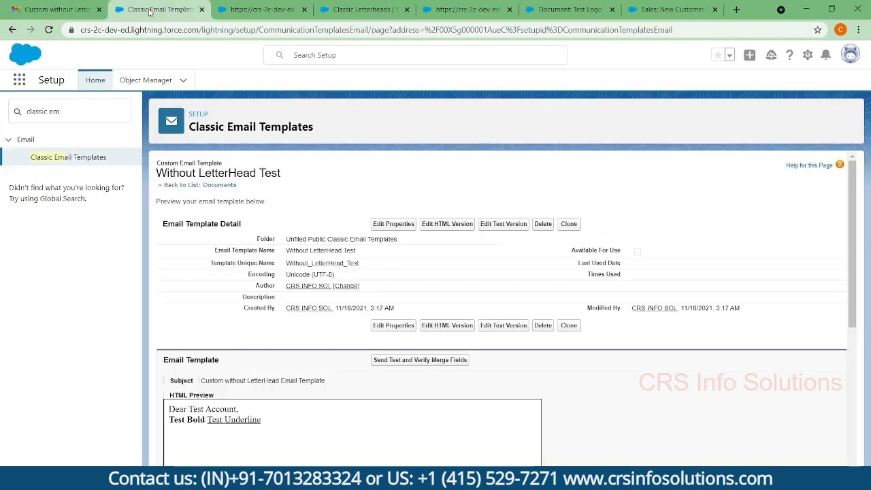
click(102, 160)
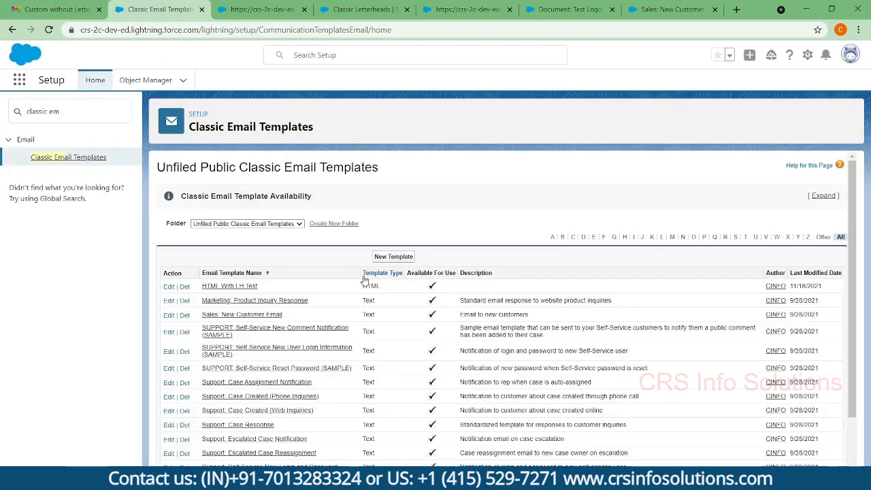
click(394, 257)
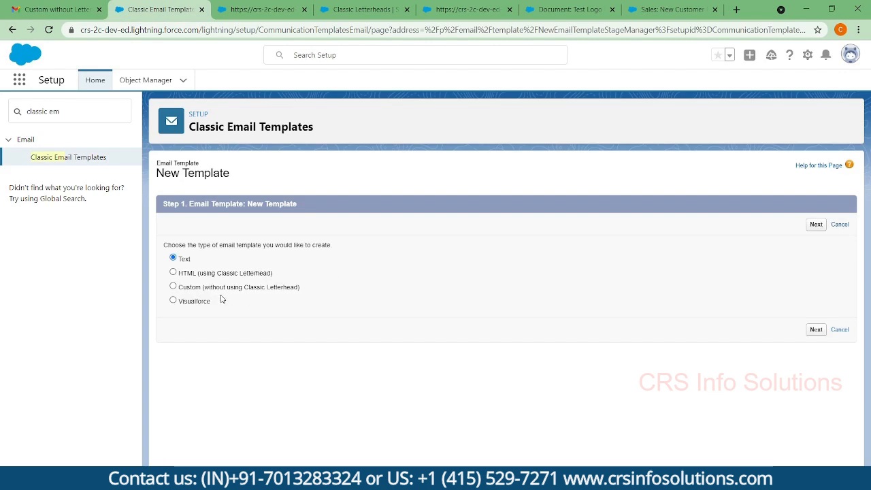
click(198, 304)
click(816, 332)
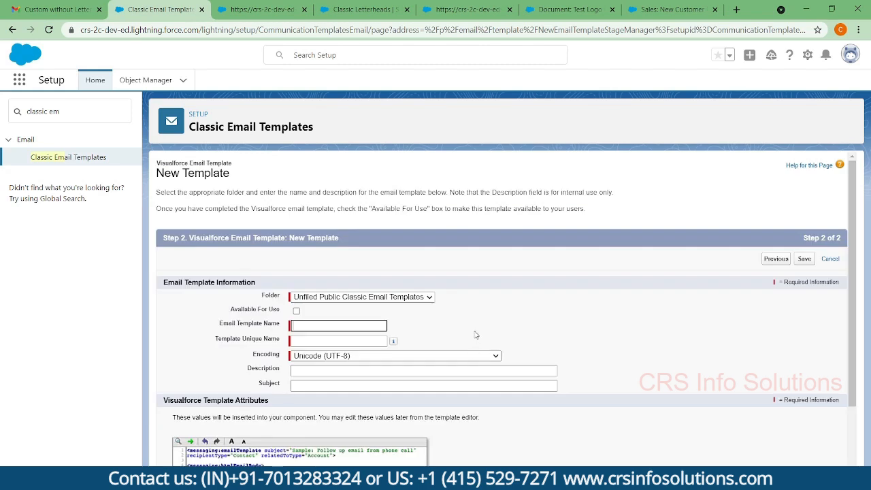
Step: Name the Visualforce template VF Test Template with unique name VF_Test_Template
scroll(387, 302, down, 2)
click(330, 237)
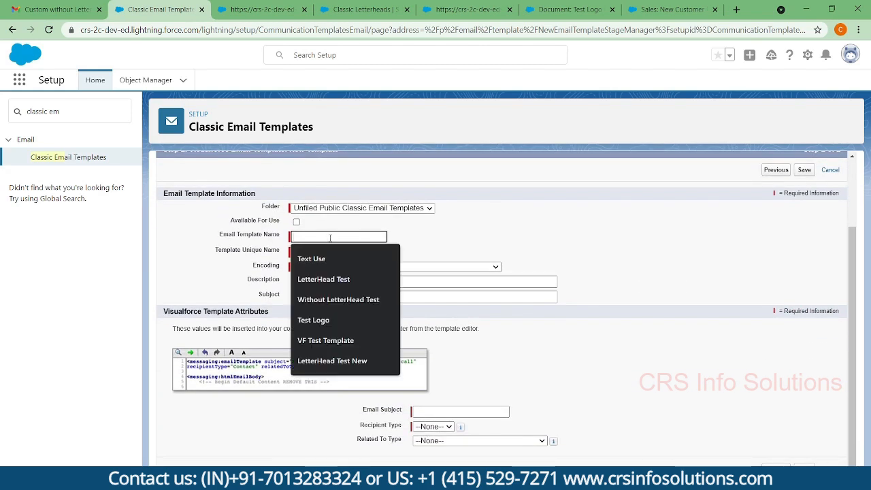
click(331, 341)
key(Tab)
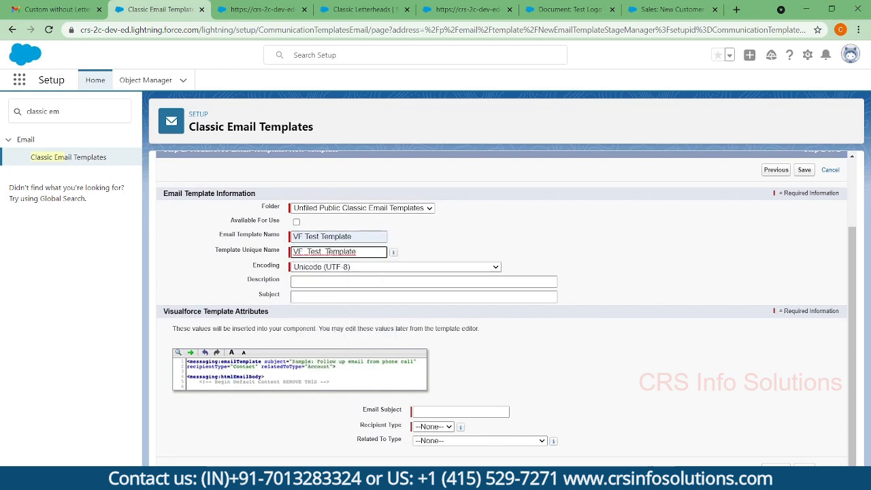
Step: Set the Visualforce attributes to email subject "Test VF Page" and recipient type User, leave the general Subject blank, and save the template
click(445, 412)
click(442, 434)
click(436, 426)
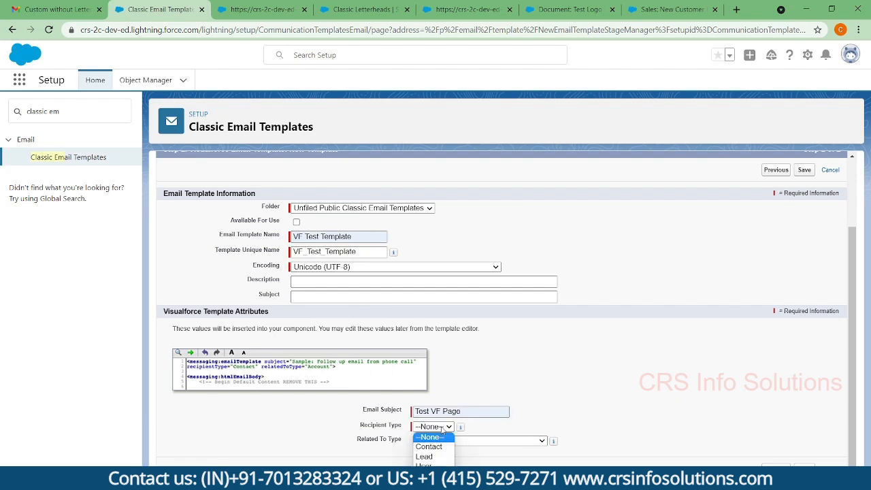
click(424, 465)
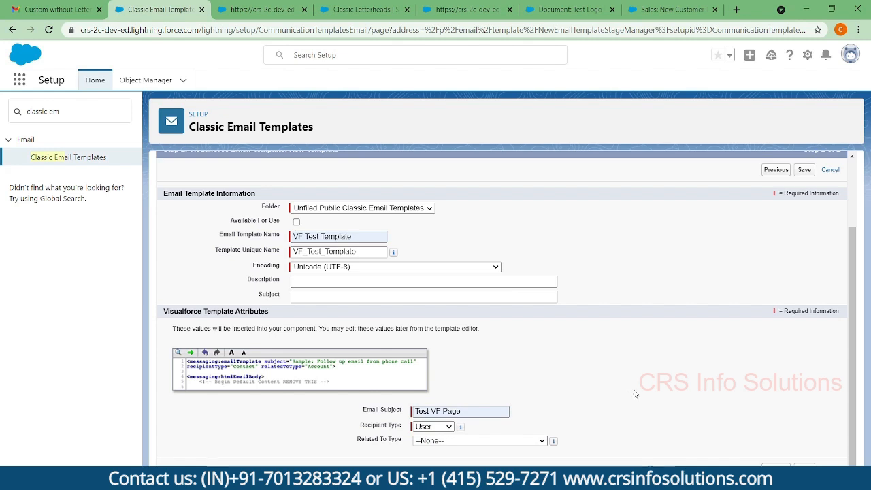
click(364, 282)
click(365, 293)
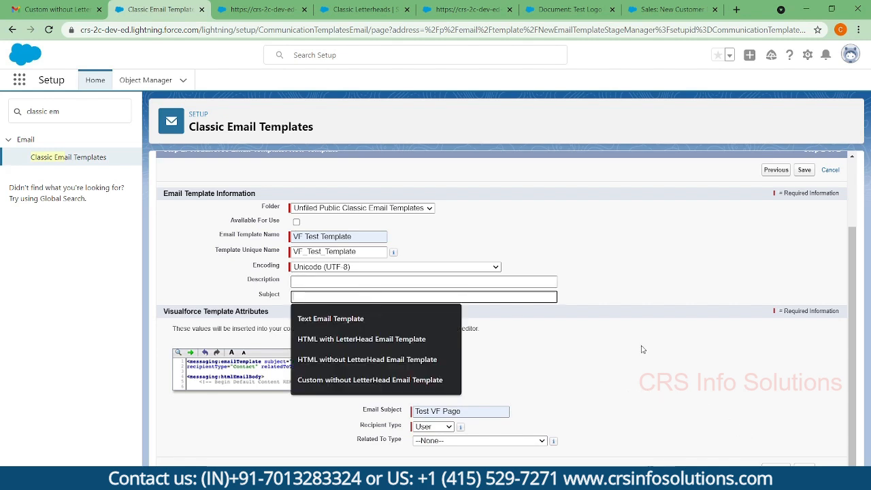
click(809, 464)
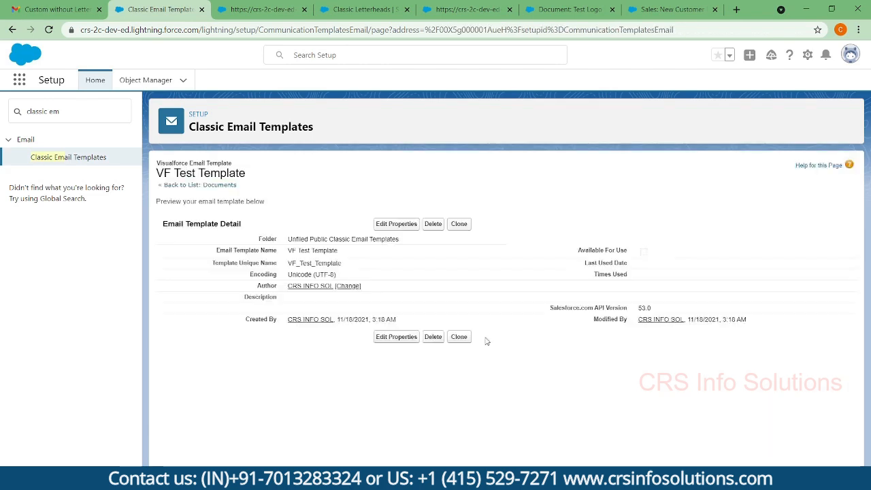
Step: Review the saved template's plain text preview, open its Visualforce markup for editing, and examine the messaging:plainTextEmailBody block
scroll(354, 295, down, 3)
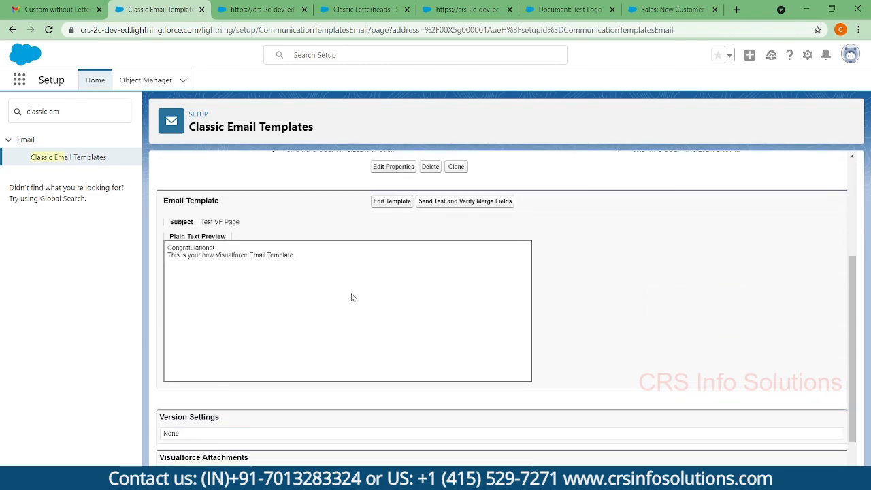
scroll(325, 270, down, 1)
scroll(325, 270, up, 3)
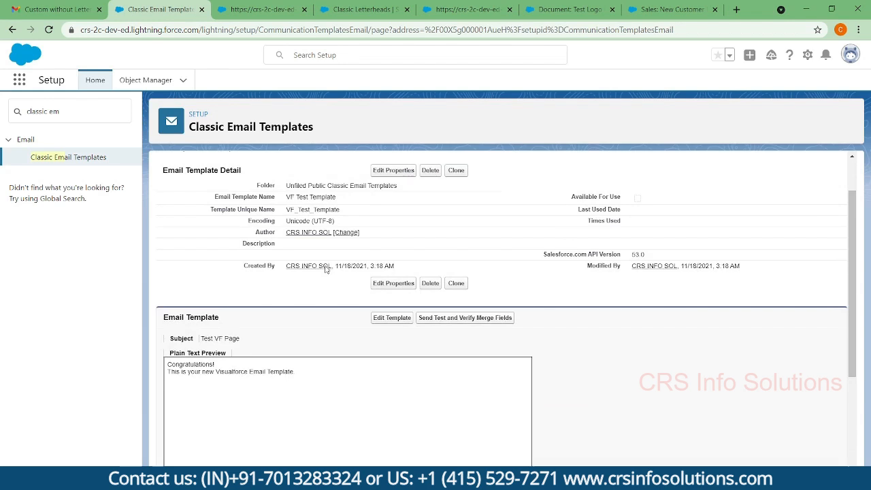
click(392, 317)
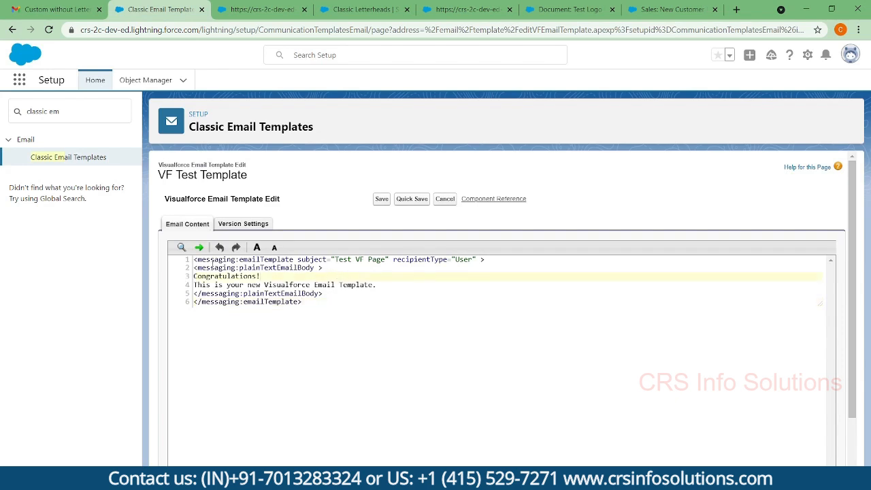
drag(194, 267, 194, 294)
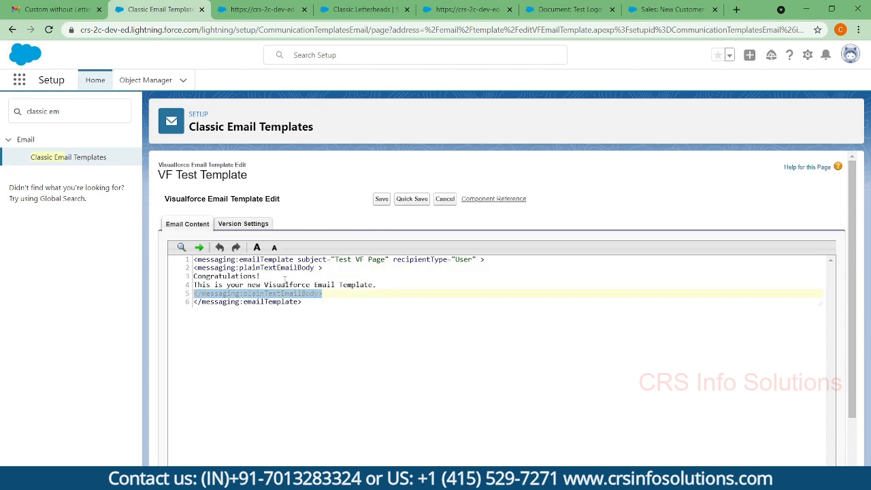
Step: Review the body text and the enclosing messaging:emailTemplate block in the Visualforce markup, and save the template
click(282, 278)
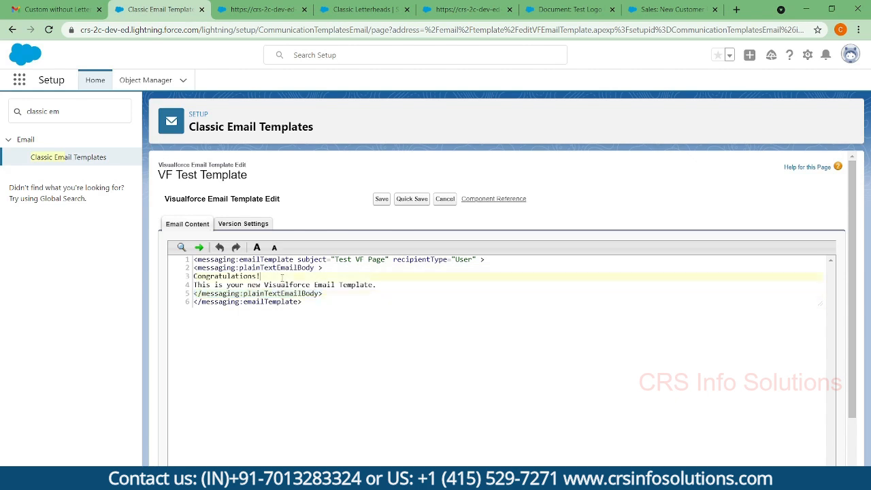
drag(211, 285, 472, 260)
click(428, 267)
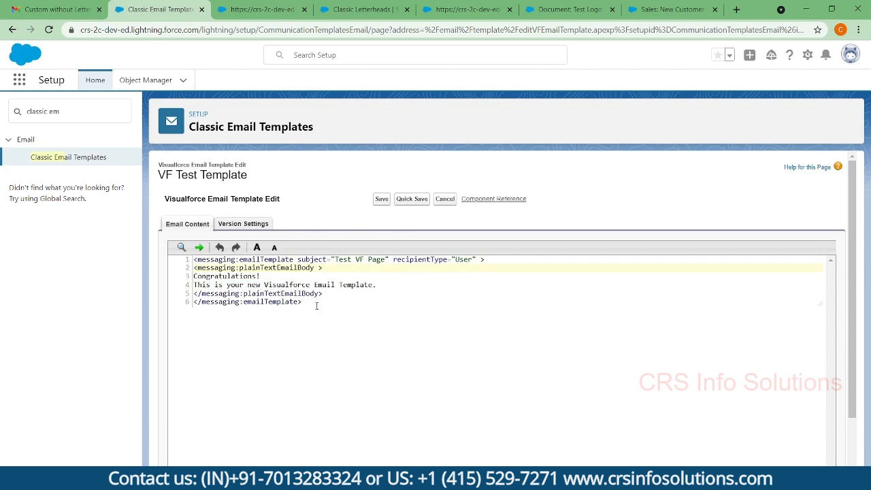
drag(301, 302, 194, 262)
click(285, 285)
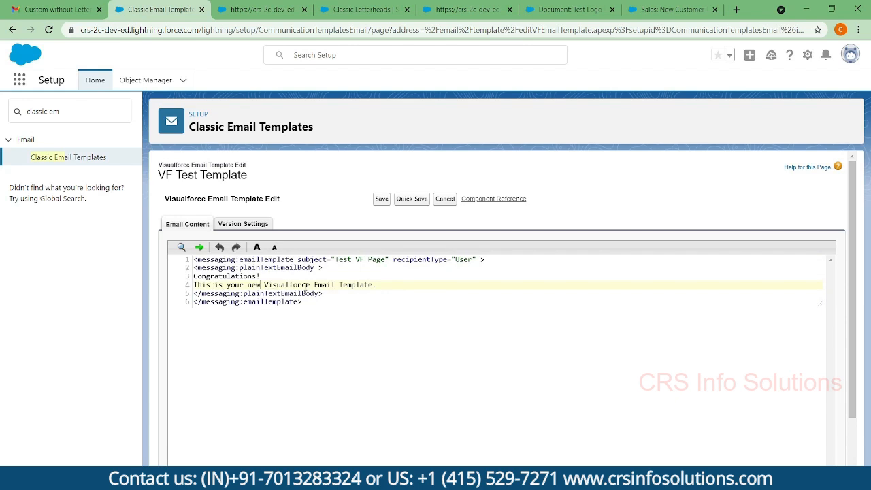
click(381, 199)
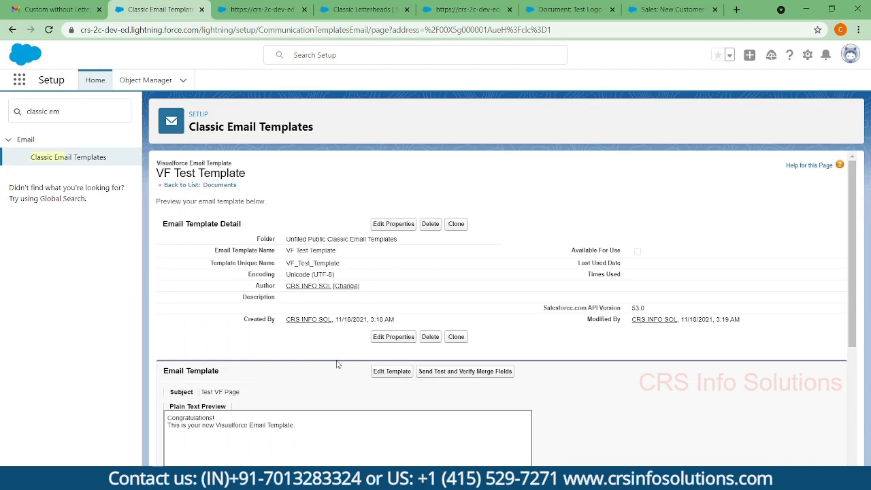
Step: Send a test of the VF Test Template with user CRS INFO SOL as recipient record and the email preview option enabled
click(459, 372)
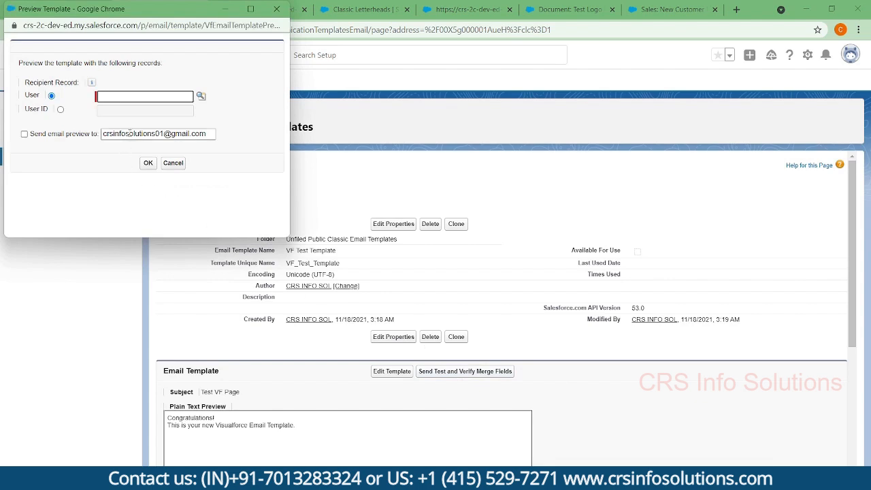
click(25, 134)
click(114, 97)
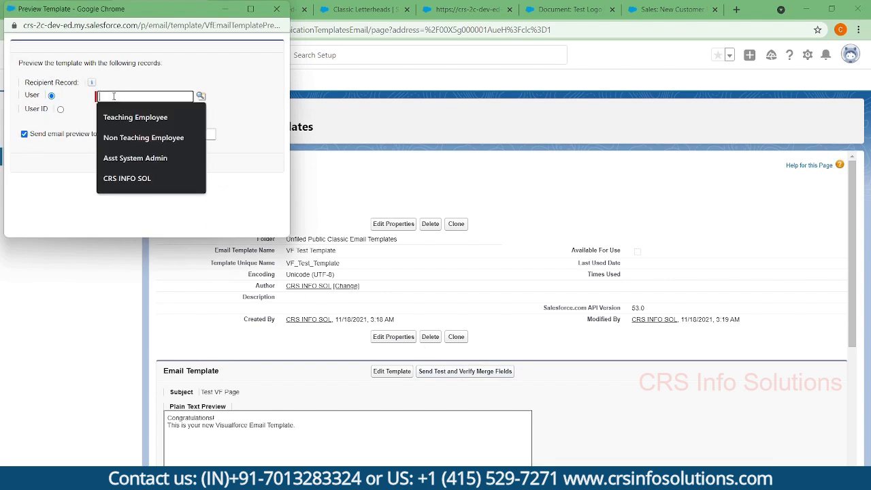
click(141, 179)
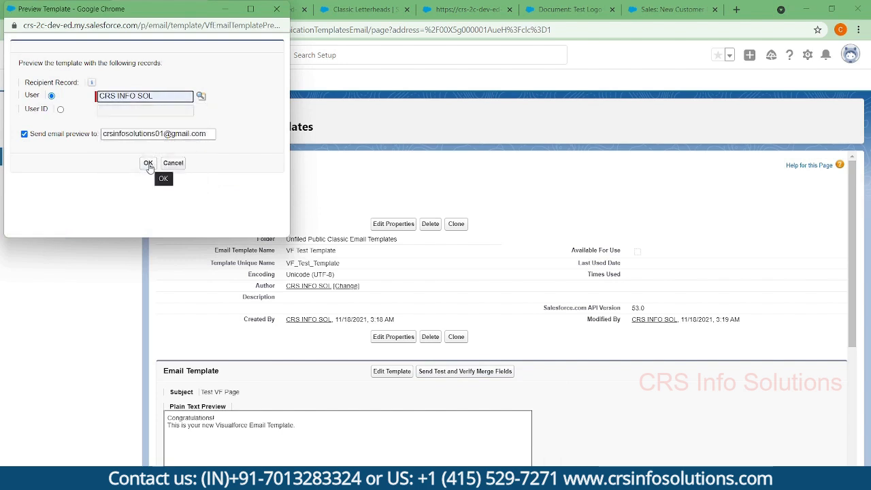
click(149, 164)
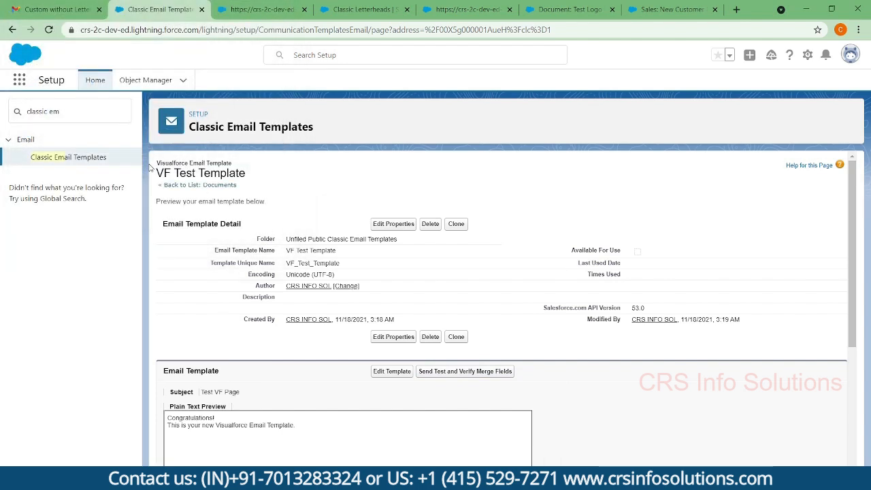
Step: Switch to the Gmail inbox and refresh it repeatedly to check for the Visualforce test email
click(65, 16)
click(75, 134)
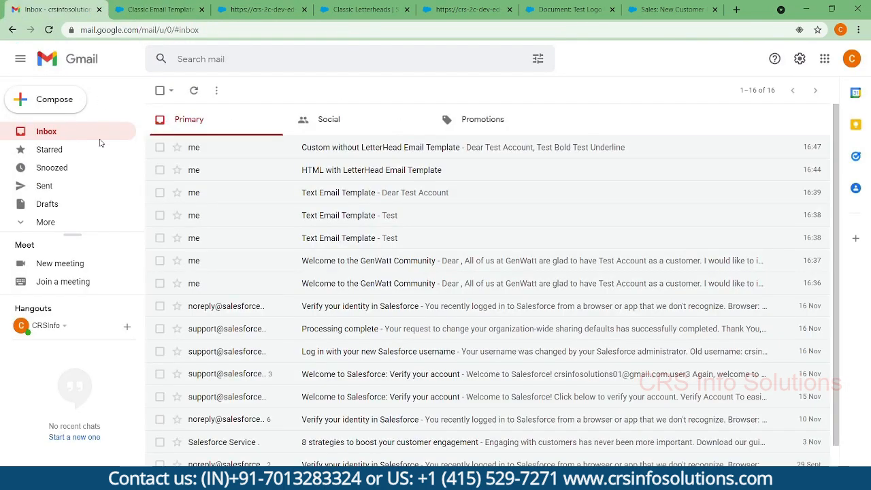
click(195, 95)
click(196, 96)
click(195, 96)
click(195, 96)
click(195, 96)
click(195, 96)
click(195, 96)
click(195, 96)
click(195, 96)
click(195, 96)
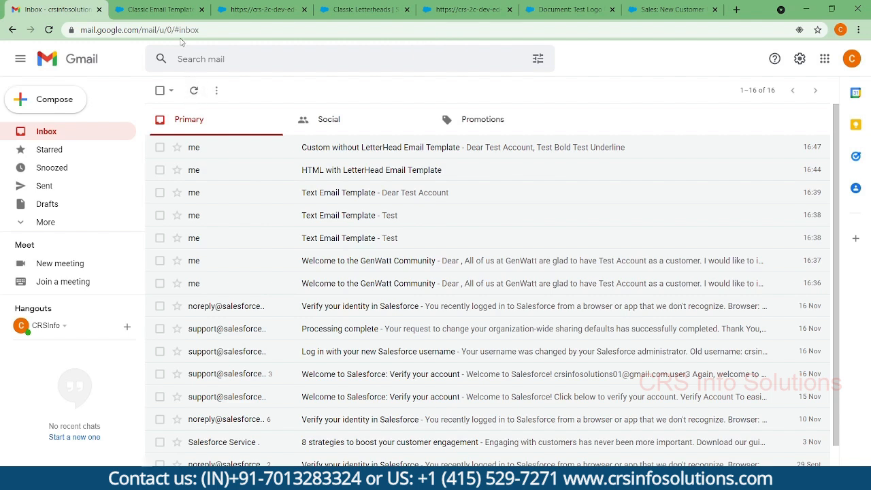
Step: Return to the VF Test Template in Salesforce, mark it as Available For Use in its properties, and save
click(170, 9)
scroll(307, 185, down, 1)
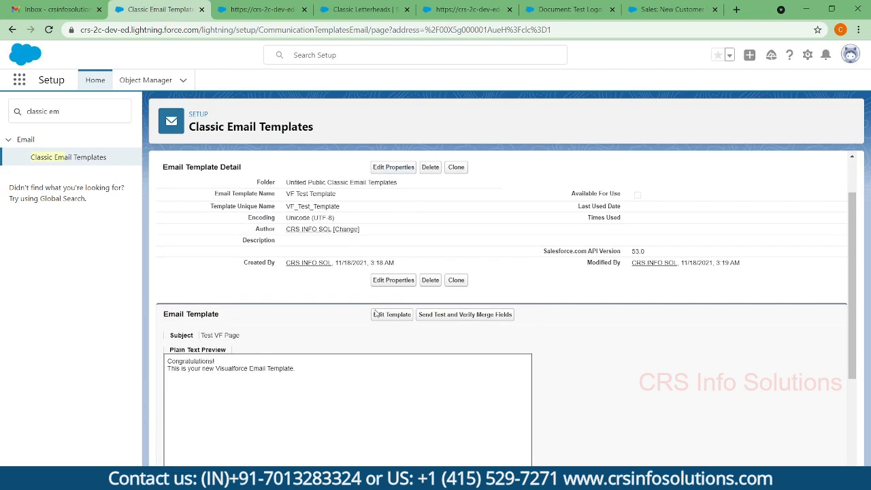
click(51, 9)
click(157, 6)
click(411, 170)
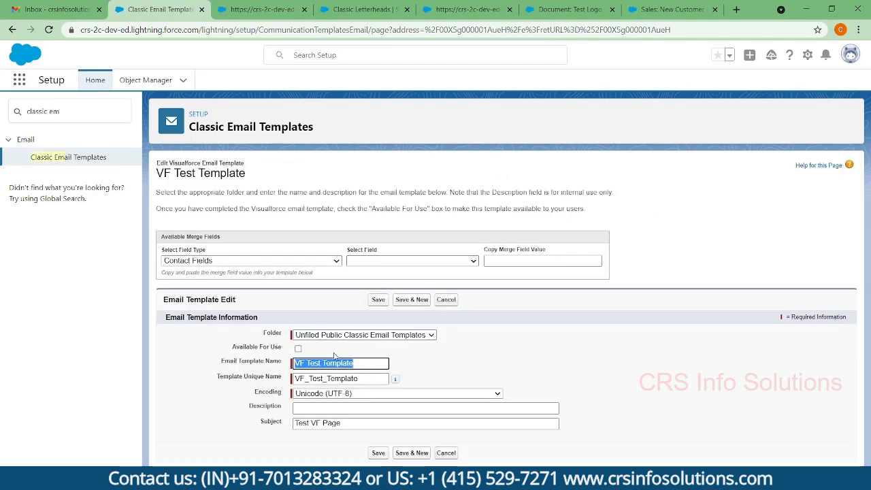
click(298, 348)
click(379, 452)
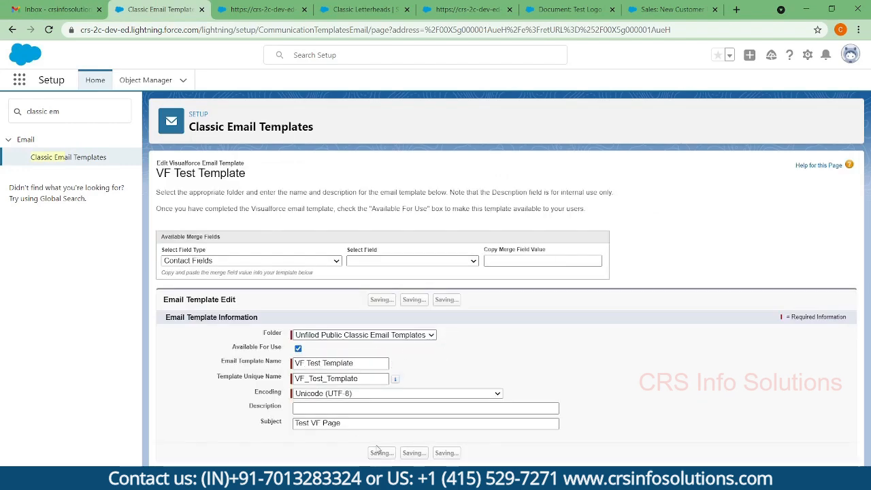
Step: Refresh the Gmail inbox, open the Test VF Page email to check its body text, and return to the inbox
click(75, 10)
click(193, 90)
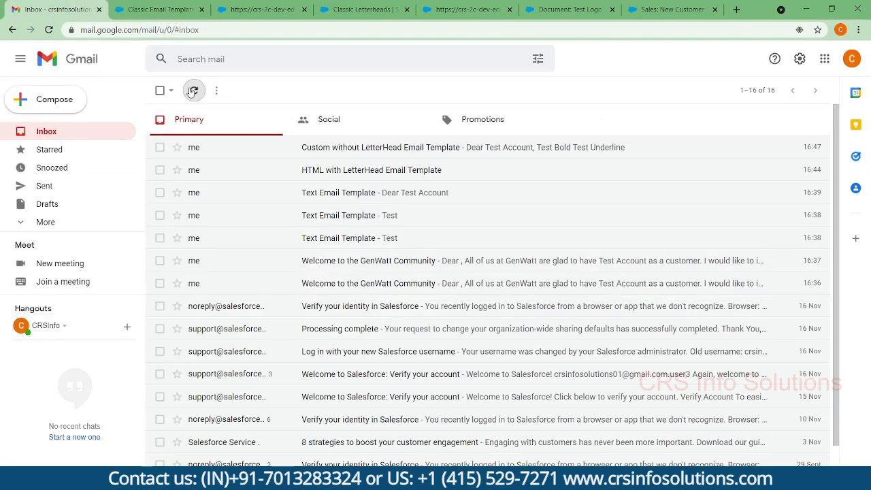
click(406, 156)
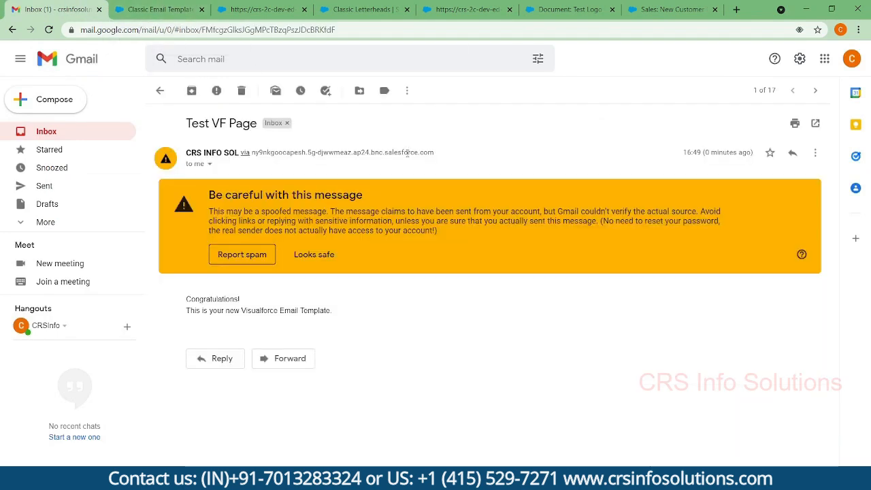
drag(186, 296, 333, 315)
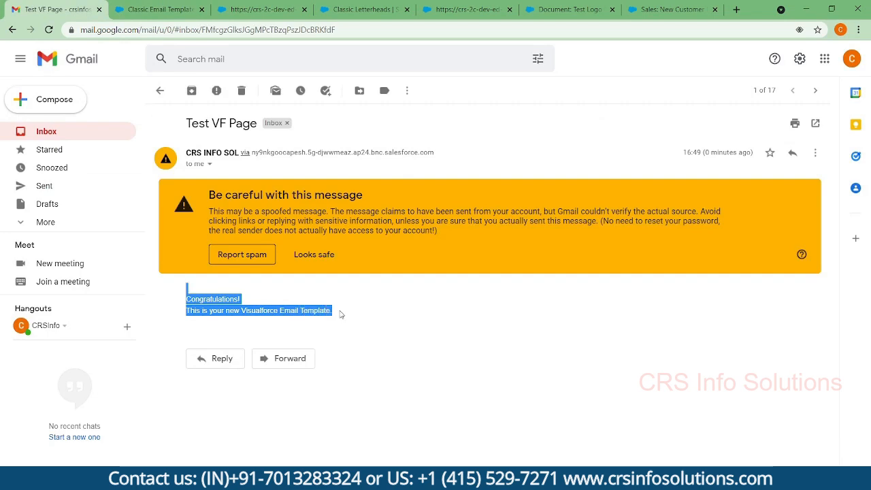
click(340, 315)
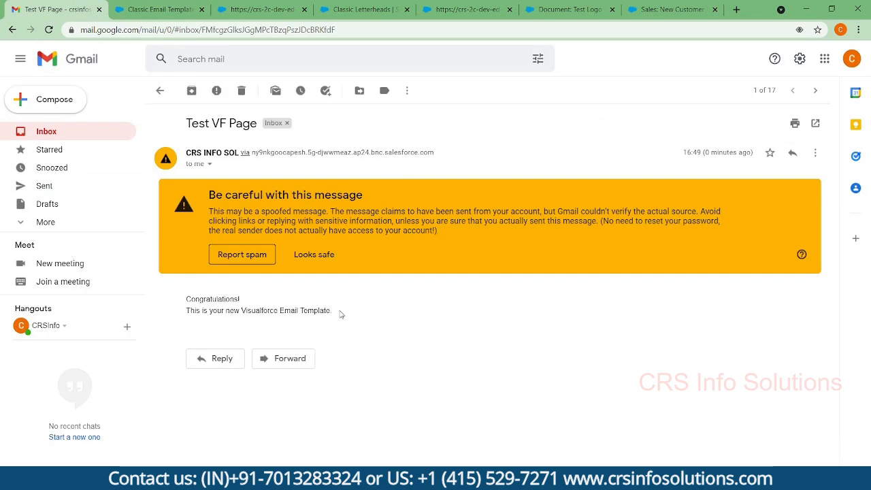
click(160, 91)
Step: Go back to Salesforce's Classic Email Templates list and look through the templates with their types and availability
click(163, 9)
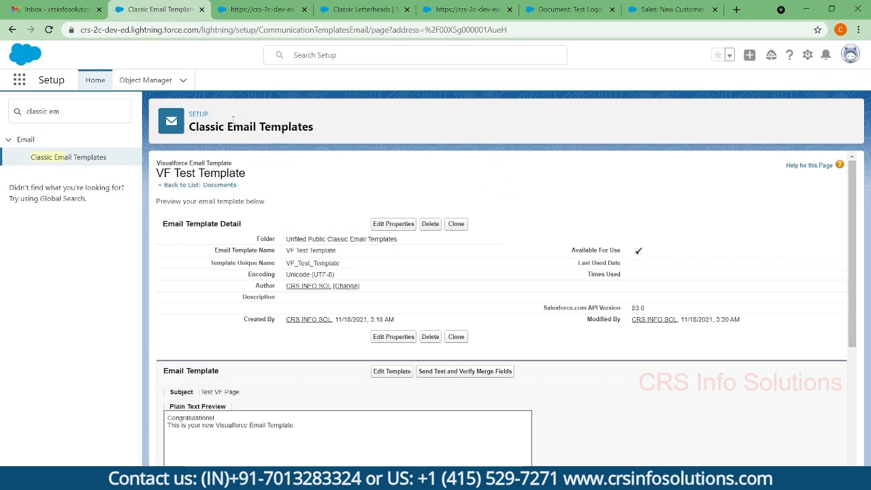
click(103, 159)
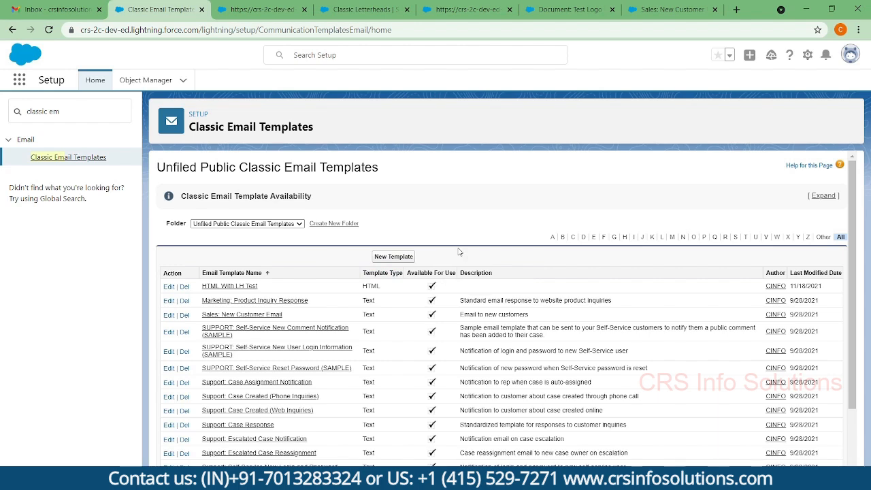
scroll(471, 243, down, 2)
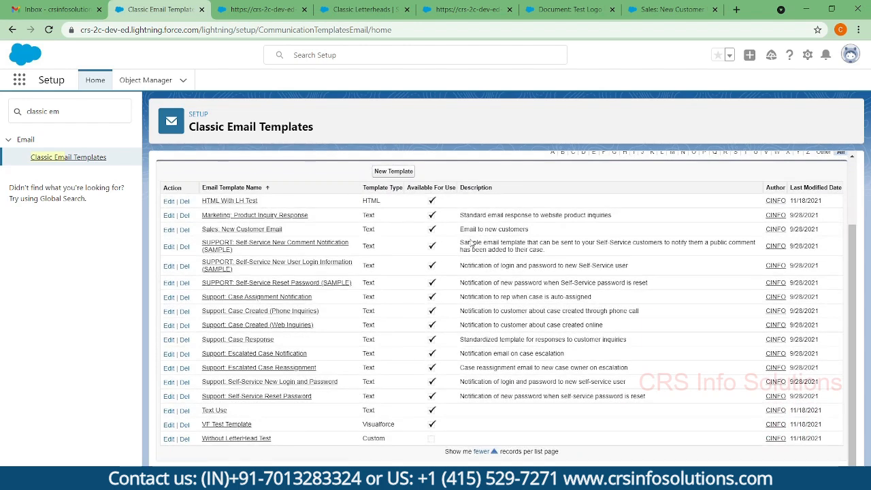